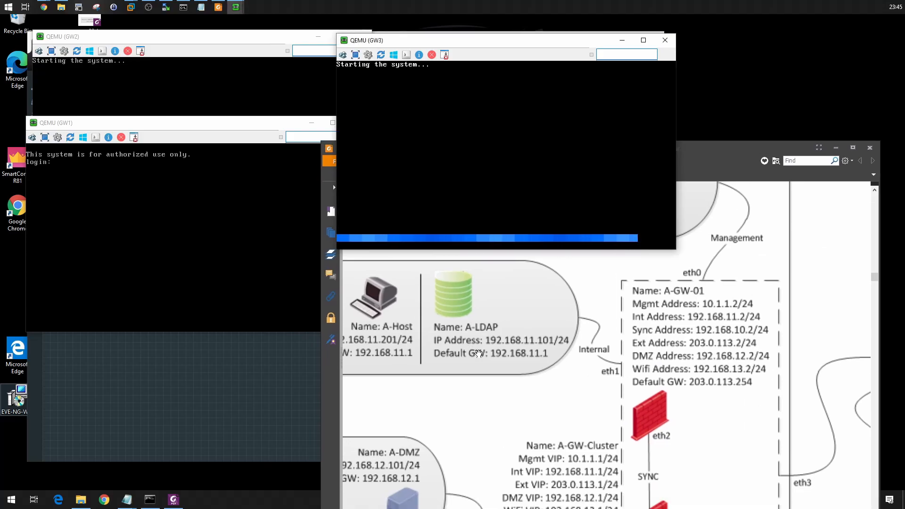
Examine the gateway, router and Internet addressing in the lab guide's network diagram, and compare it with the EVE topology.
{"action": "left_click", "coordinate": [494, 344]}
{"action": "left_click_drag", "start_coordinate": [574, 155], "coordinate": [570, 50]}
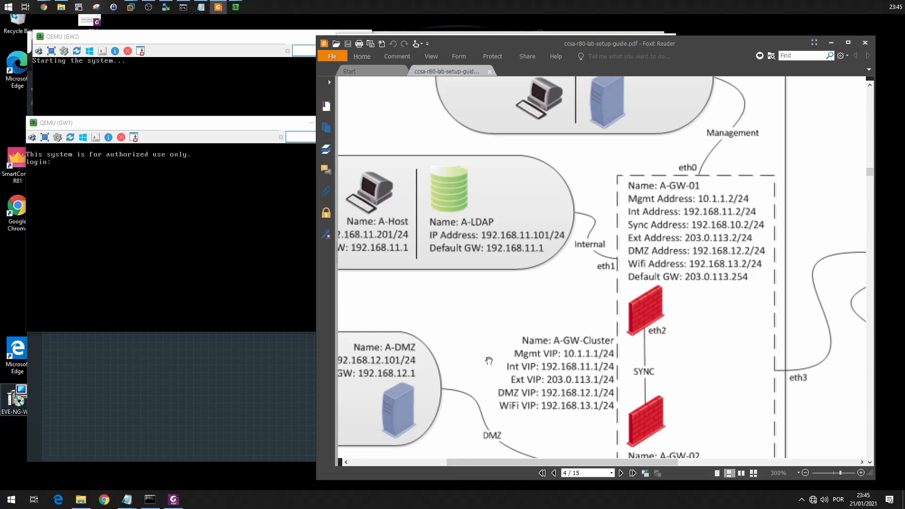
{"action": "scroll", "coordinate": [542, 353], "scroll_direction": "up", "scroll_amount": 2}
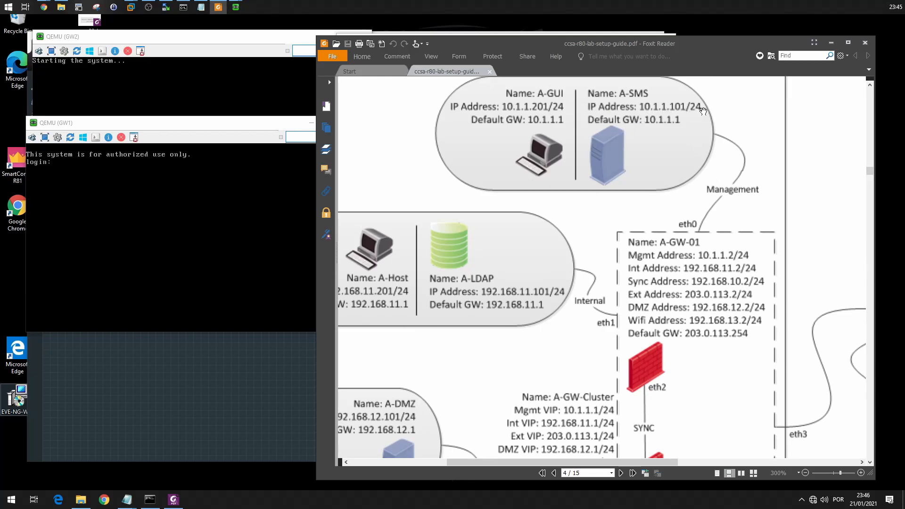
{"action": "scroll", "coordinate": [639, 262], "scroll_direction": "down", "scroll_amount": 5}
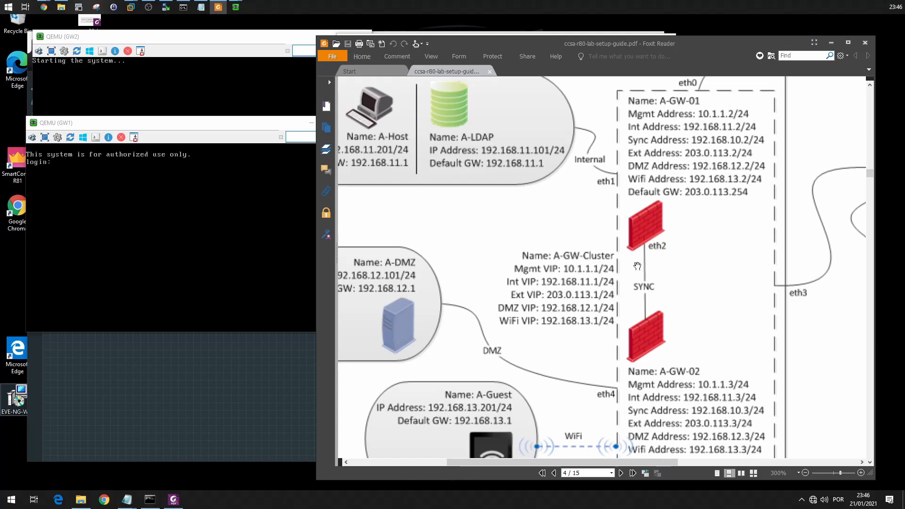
{"action": "left_click_drag", "start_coordinate": [638, 237], "coordinate": [435, 248]}
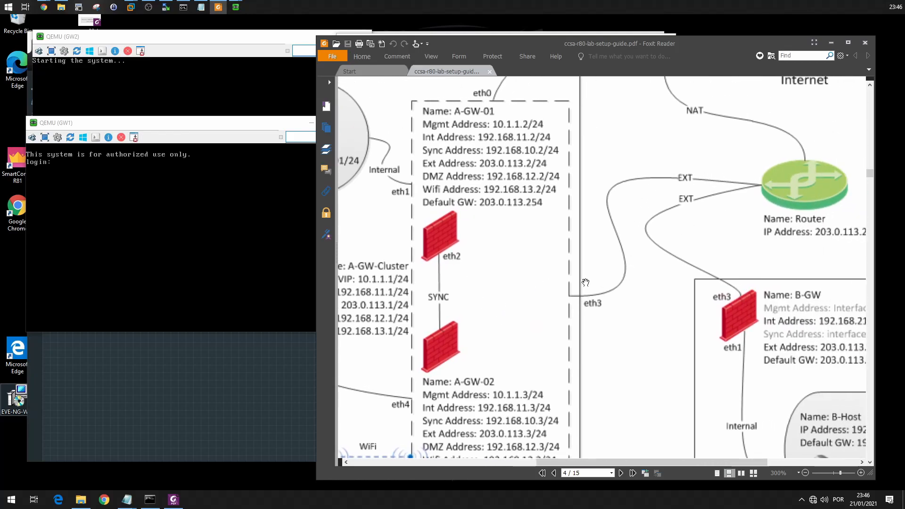
{"action": "left_click_drag", "start_coordinate": [719, 157], "coordinate": [659, 250]}
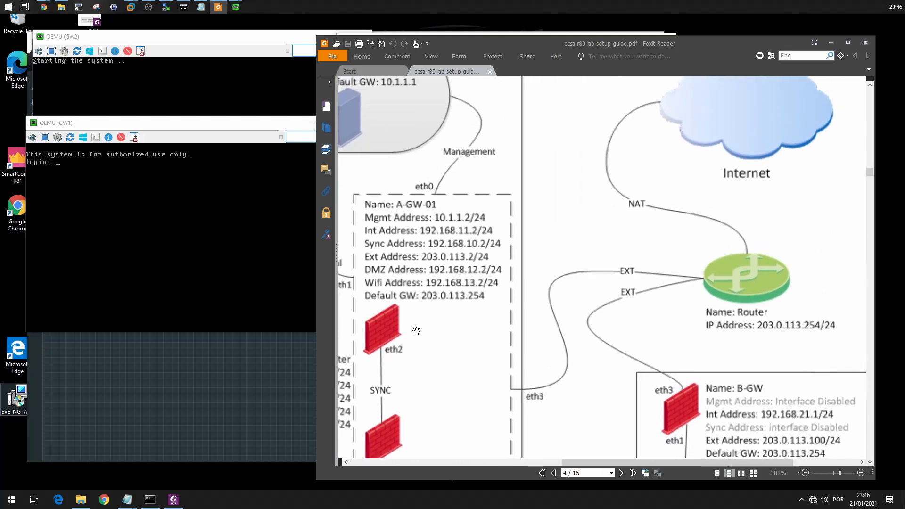
{"action": "left_click", "coordinate": [290, 378]}
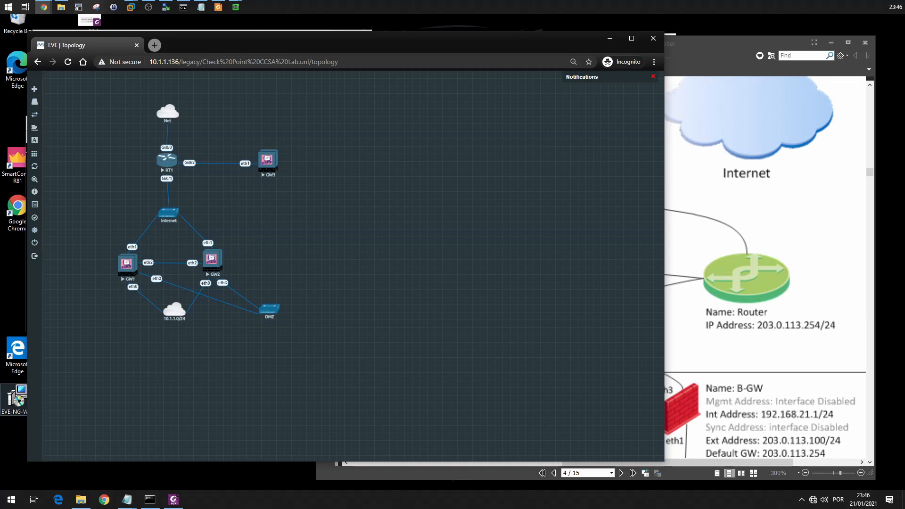
Log in to the GW1 console as admin with the account password and list its interfaces.
{"action": "key", "text": "alt+Tab"}
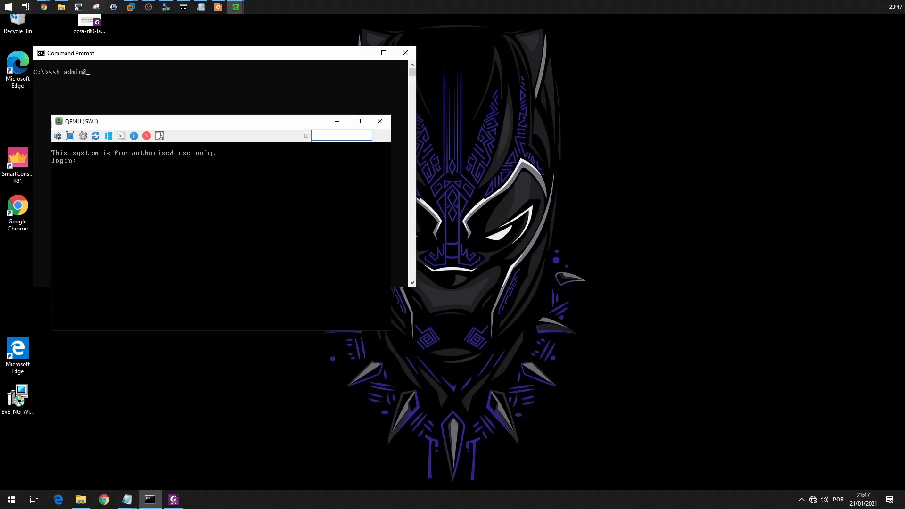
{"action": "type", "text": "ADM"}
{"action": "type", "text": "admin"}
{"action": "key", "text": "Return"}
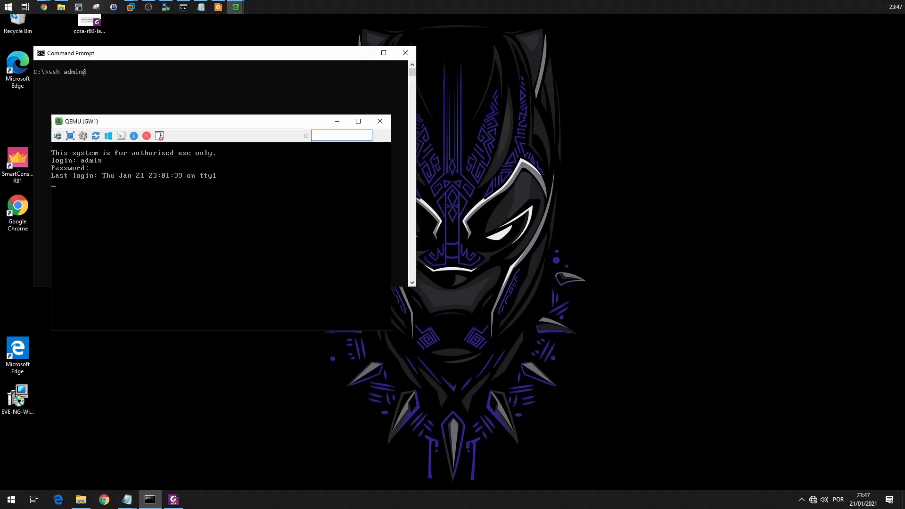
{"action": "type", "text": "show interfaces"}
{"action": "key", "text": "Return"}
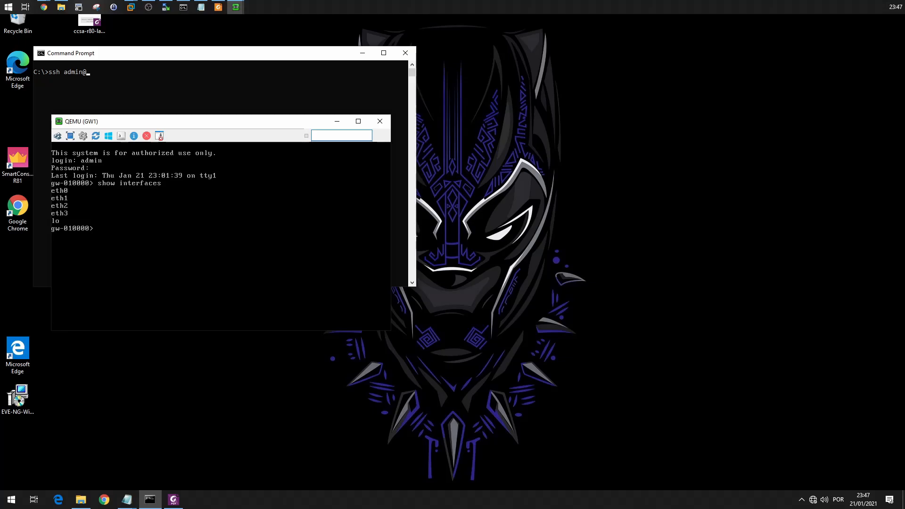
Switch to the EVE topology and move its window aside so the GW1 console is visible next to it.
{"action": "key", "text": "alt+Tab"}
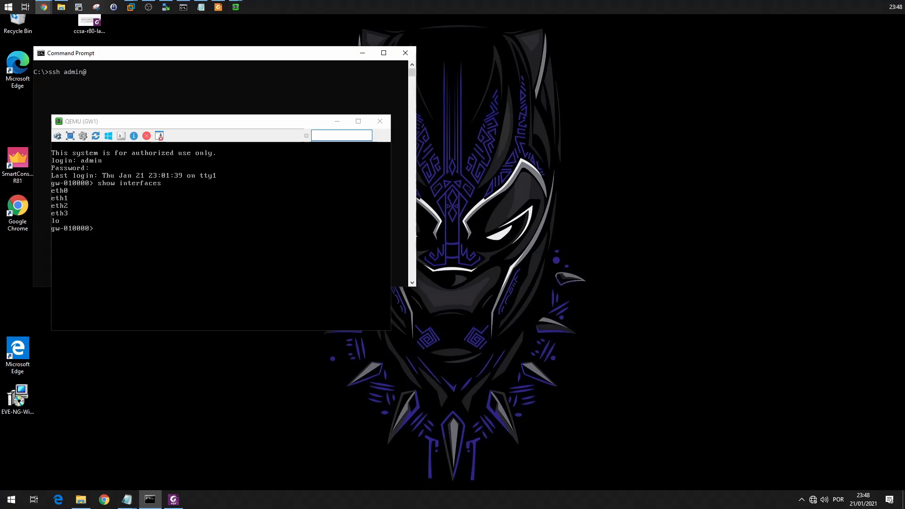
{"action": "key", "text": "alt+Tab"}
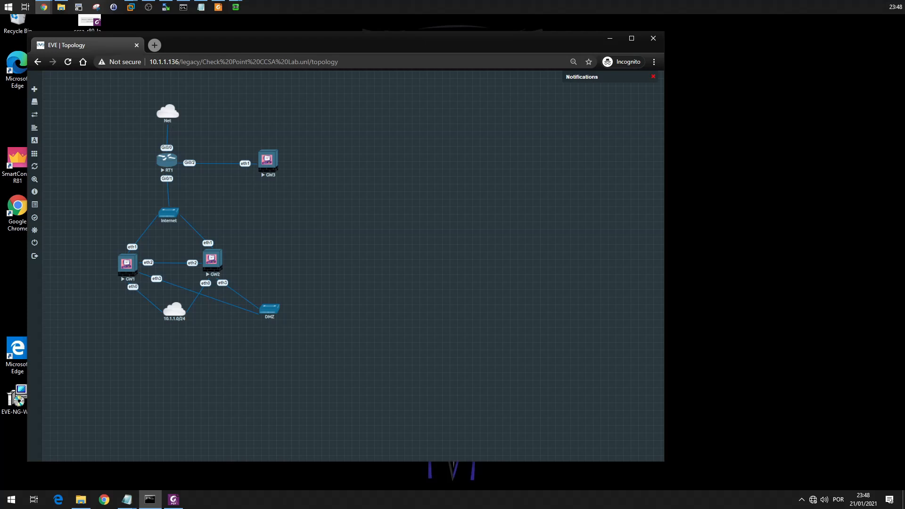
{"action": "key", "text": "alt+Tab"}
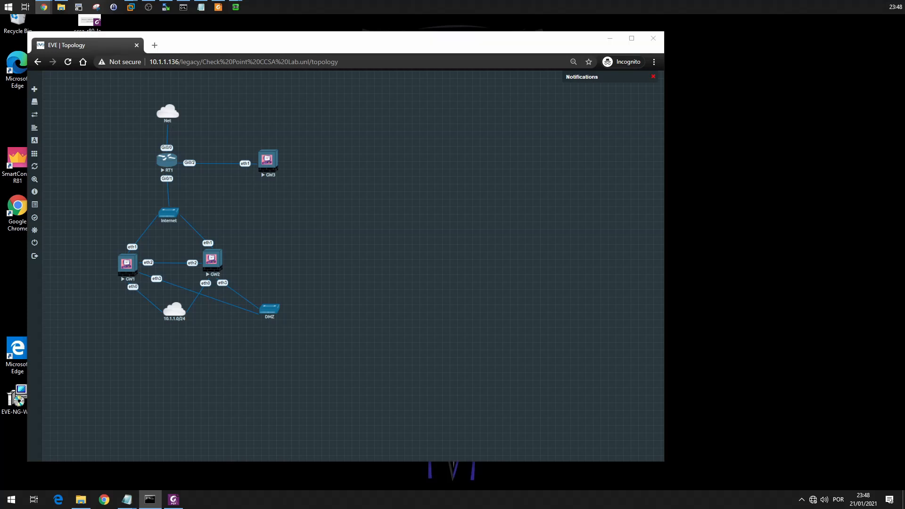
{"action": "key", "text": "alt+Tab"}
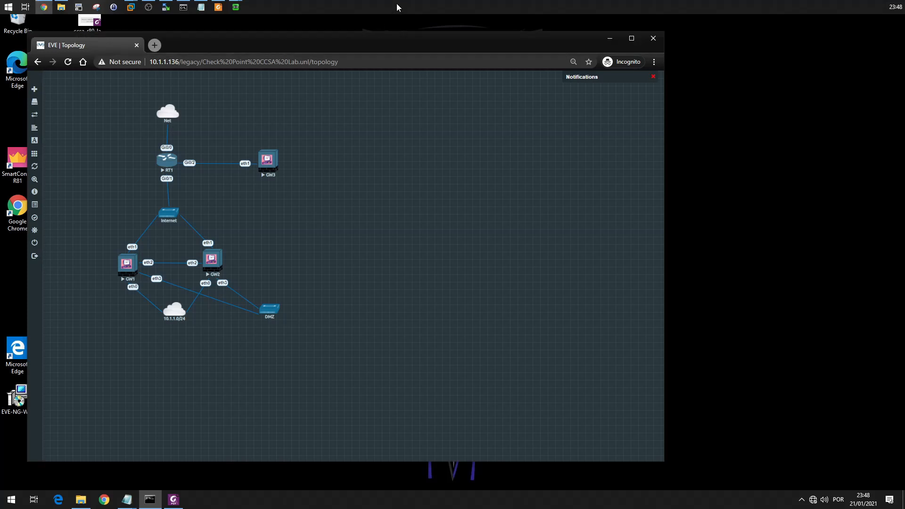
{"action": "left_click_drag", "start_coordinate": [391, 49], "coordinate": [570, 68]}
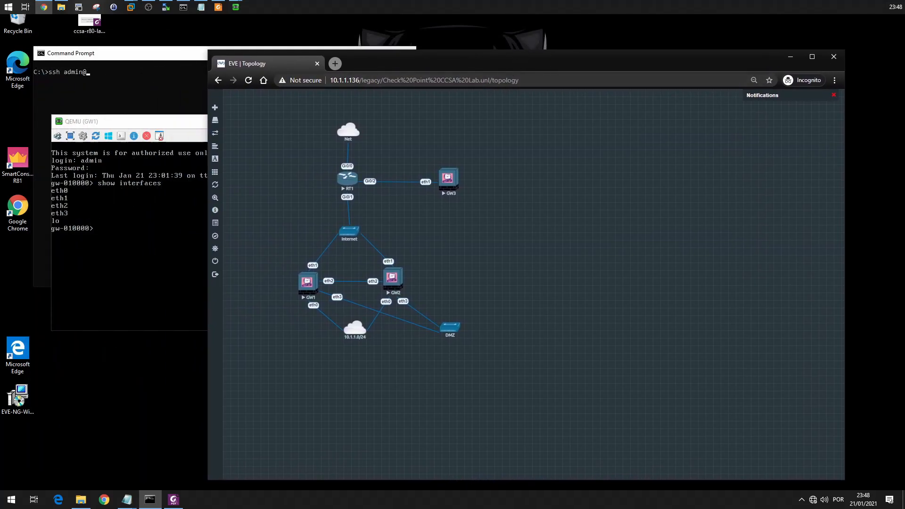
Show the A-GW-01 addresses in the lab guide PDF and arrange it beside the topology and the GW1 console.
{"action": "key", "text": "alt+Tab"}
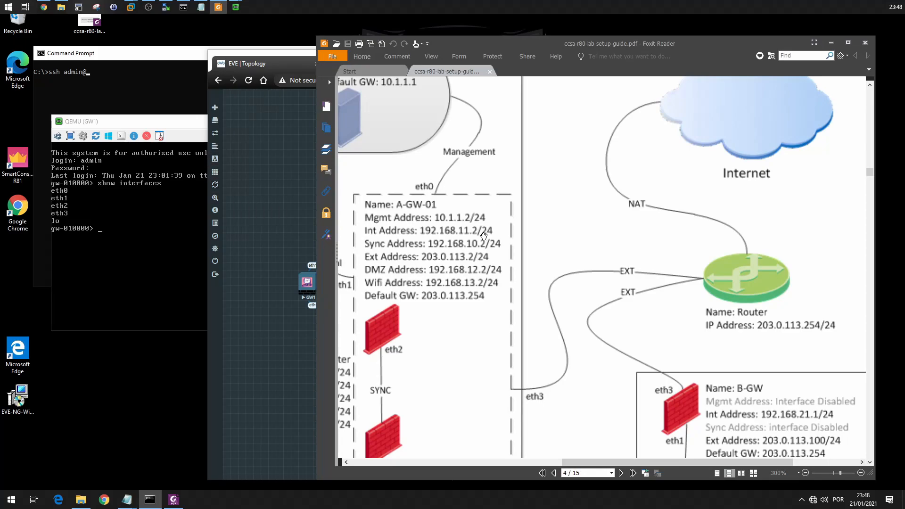
{"action": "left_click_drag", "start_coordinate": [504, 184], "coordinate": [645, 223]}
{"action": "left_click_drag", "start_coordinate": [578, 332], "coordinate": [623, 266]}
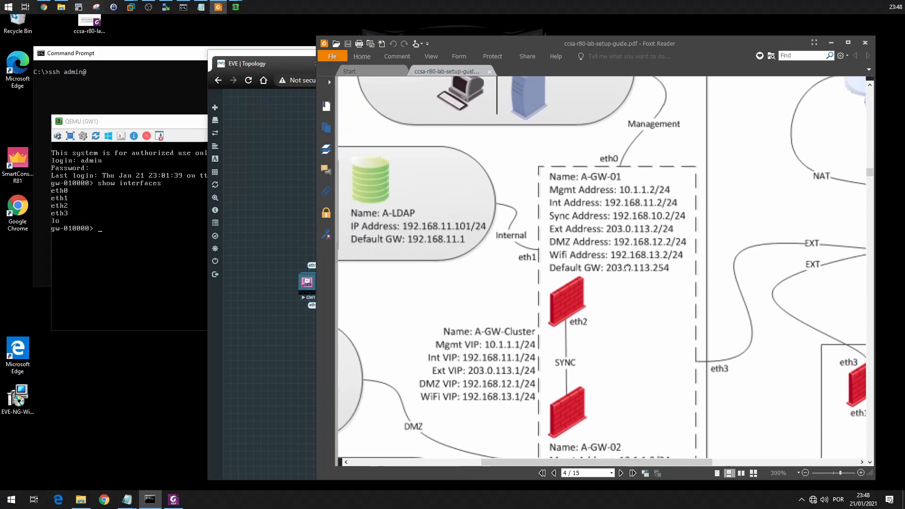
{"action": "left_click_drag", "start_coordinate": [481, 47], "coordinate": [606, 63]}
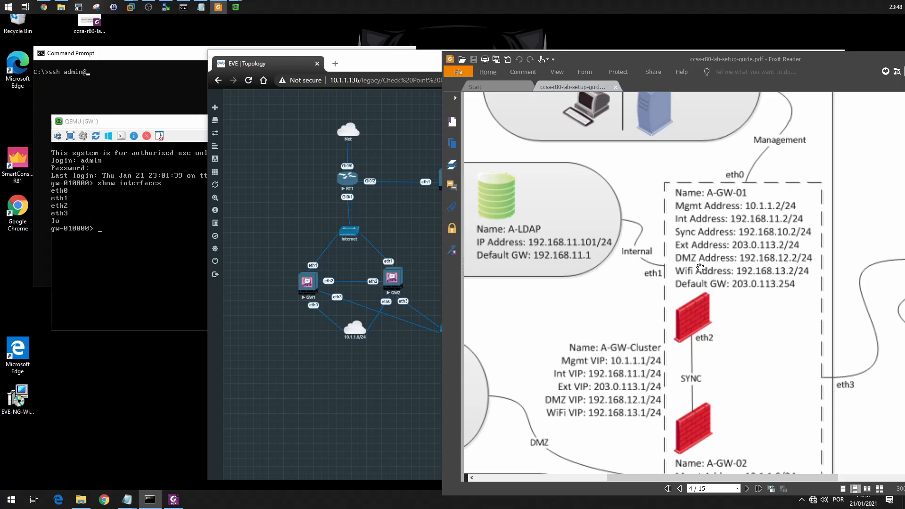
{"action": "left_click", "coordinate": [161, 236]}
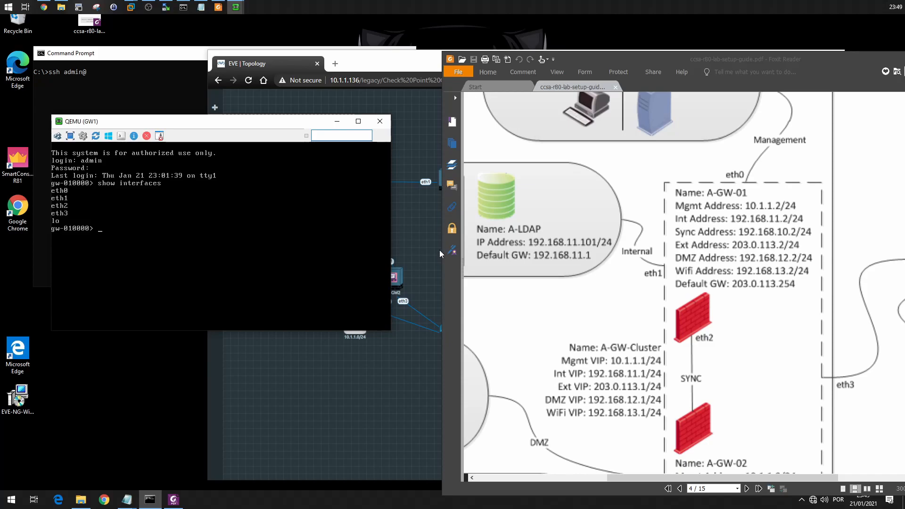
{"action": "left_click_drag", "start_coordinate": [443, 257], "coordinate": [473, 257]}
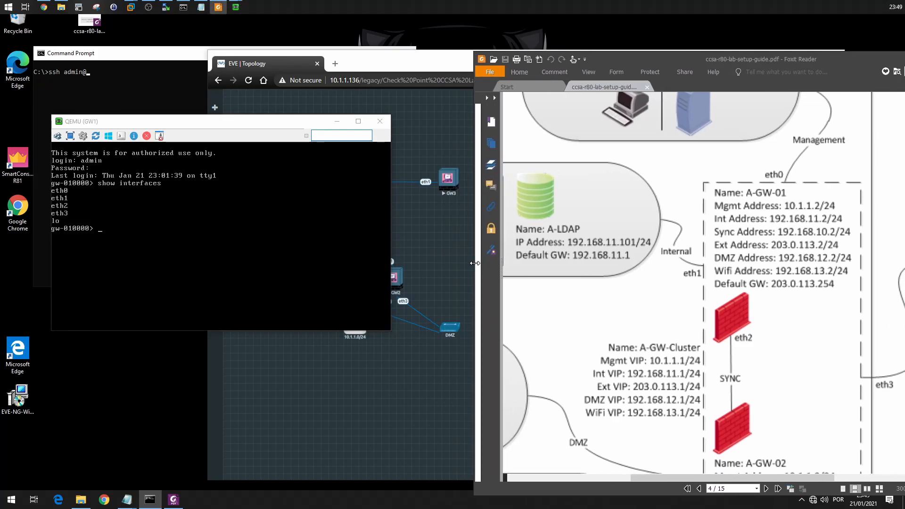
{"action": "left_click_drag", "start_coordinate": [309, 118], "coordinate": [290, 62]}
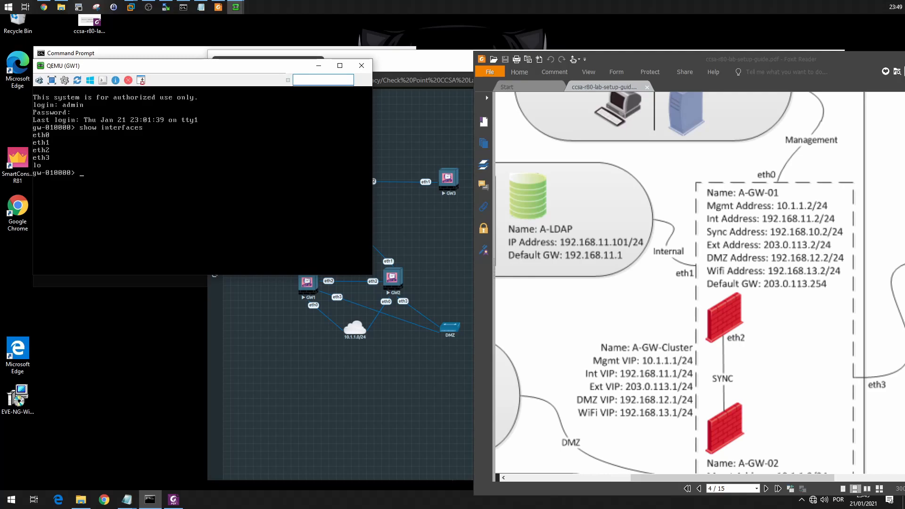
Display the details of interface eth0 on GW1 and move the console window clear of the topology.
{"action": "type", "text": "show interface eth0"}
{"action": "key", "text": "Return"}
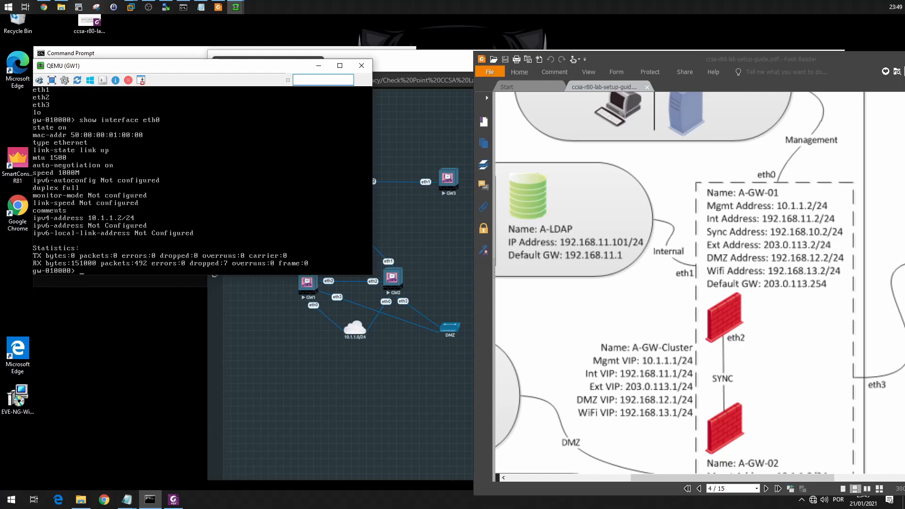
{"action": "left_click_drag", "start_coordinate": [218, 66], "coordinate": [209, 46]}
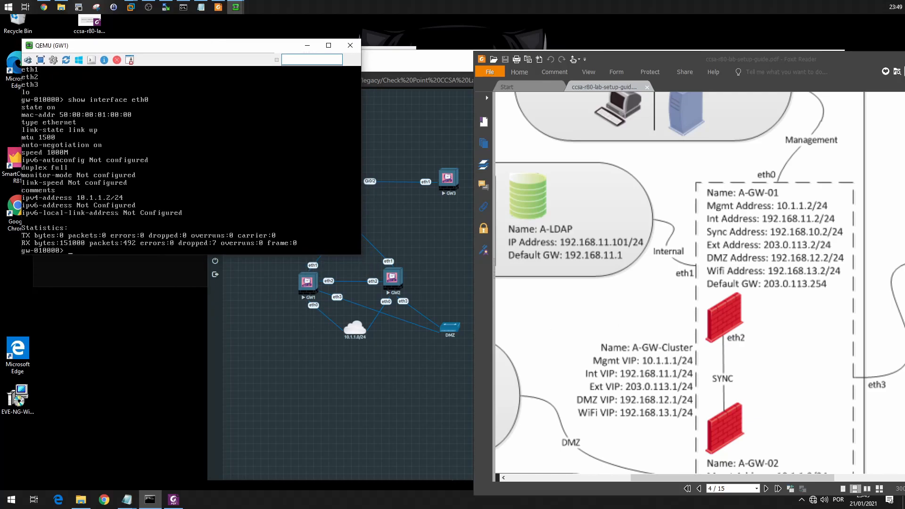
Assign IPv4 address 203.0.113.2 with mask length 24 to interface eth1 on GW1.
{"action": "type", "text": "set interface eth1 ipv4"}
{"action": "key", "text": "Tab"}
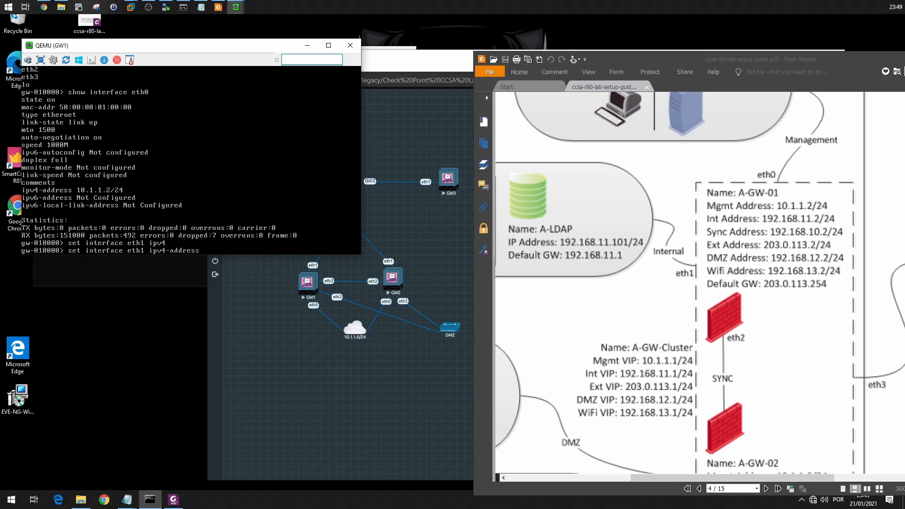
{"action": "type", "text": "203.0.113"}
{"action": "type", "text": ".2 mas"}
{"action": "key", "text": "Tab"}
{"action": "type", "text": "24"}
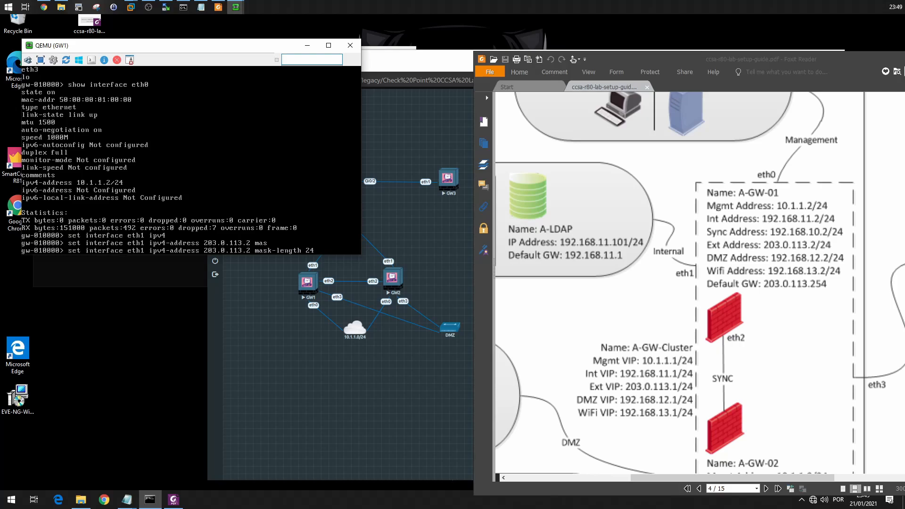
{"action": "type", "text": " o"}
{"action": "key", "text": "Tab"}
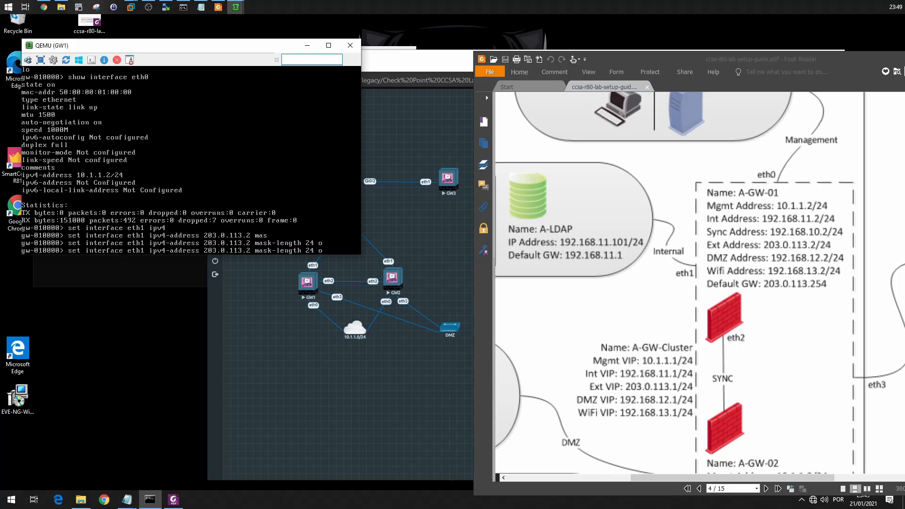
{"action": "key", "text": "Tab"}
{"action": "key", "text": "Return"}
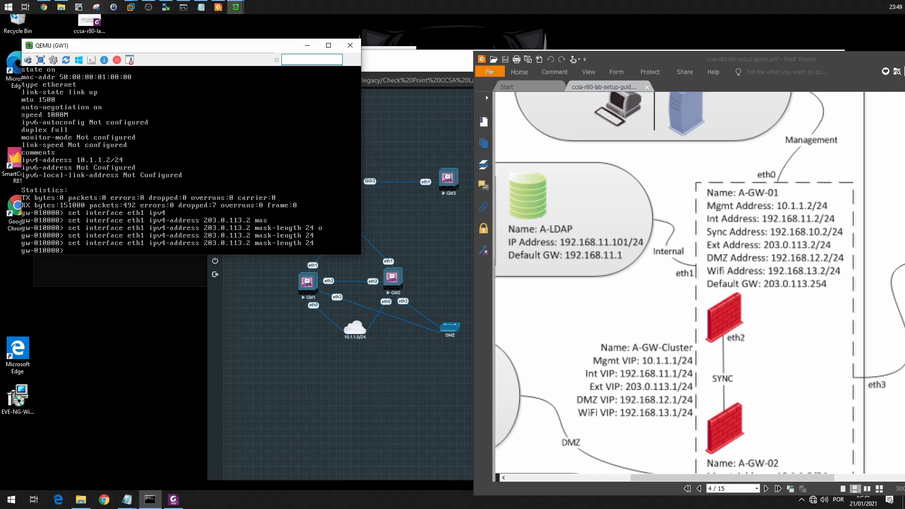
Set the state of GW1's eth1 interface to on.
{"action": "type", "text": "set interface eth1 lin"}
{"action": "key", "text": "Tab"}
{"action": "key", "text": "BackSpace"}
{"action": "key", "text": "BackSpace"}
{"action": "key", "text": "BackSpace"}
{"action": "key", "text": "BackSpace"}
{"action": "key", "text": "BackSpace"}
{"action": "key", "text": "BackSpace"}
{"action": "key", "text": "BackSpace"}
{"action": "key", "text": "BackSpace"}
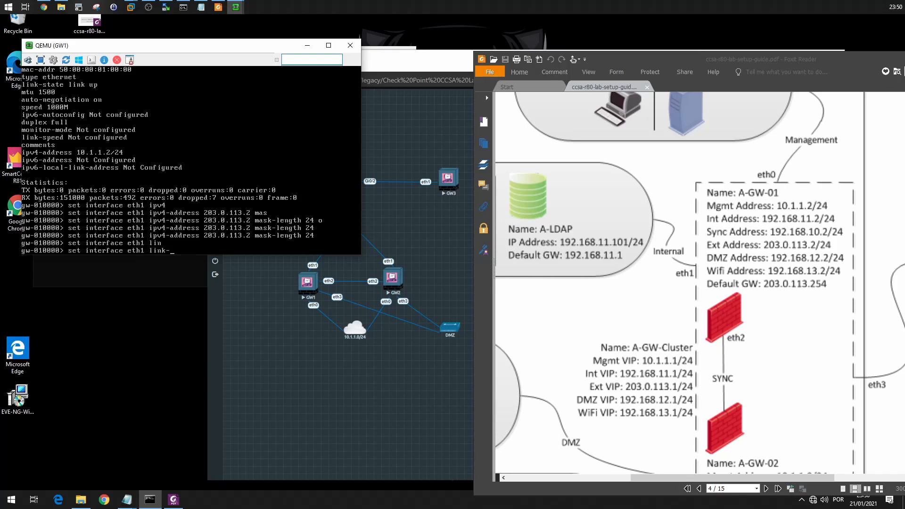
{"action": "type", "text": "st"}
{"action": "key", "text": "Tab"}
{"action": "type", "text": "on"}
{"action": "key", "text": "Return"}
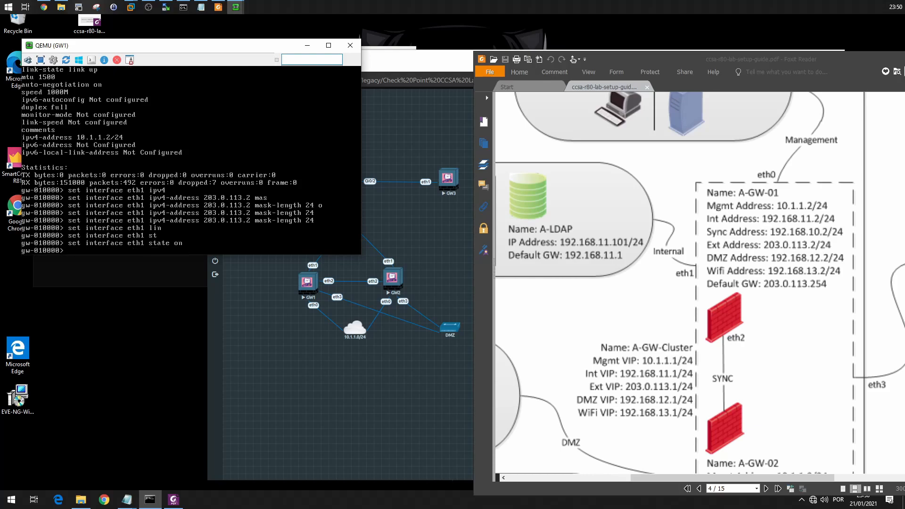
Display the details of interface eth1 on GW1 to check its configuration.
{"action": "type", "text": "show interface eth1"}
{"action": "key", "text": "Return"}
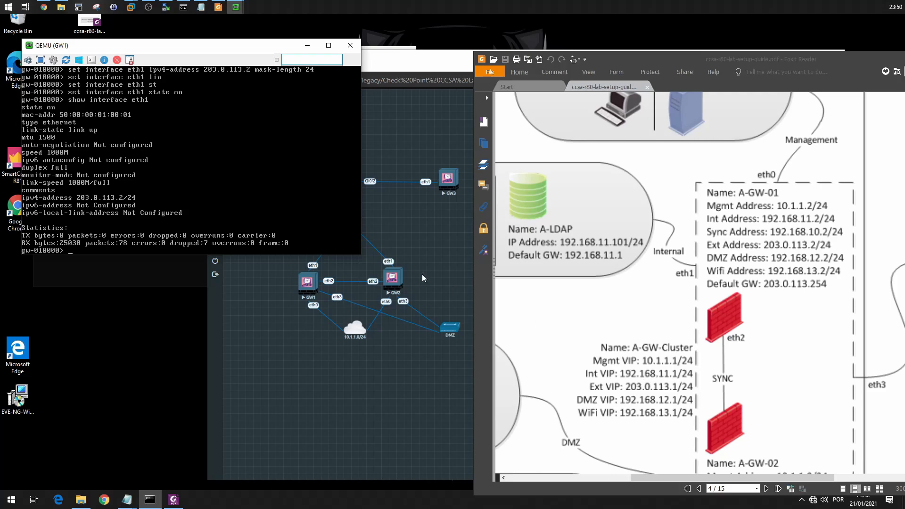
Assign IPv4 address 192.168.11.2 with mask length 24 to interface eth2 on GW1.
{"action": "type", "text": "set interface eth2 ipv4"}
{"action": "key", "text": "Tab"}
{"action": "type", "text": "192.168"}
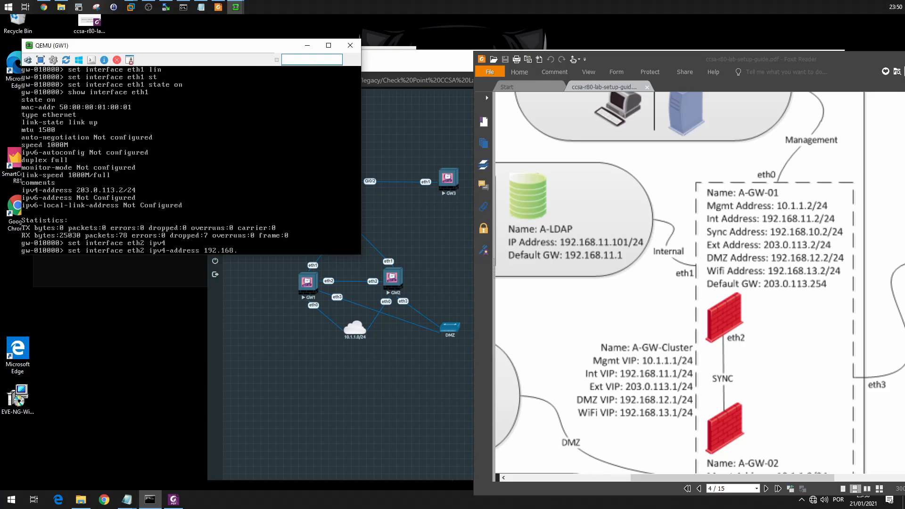
{"action": "type", "text": ".11.2 mas"}
{"action": "key", "text": "Tab"}
{"action": "type", "text": "24"}
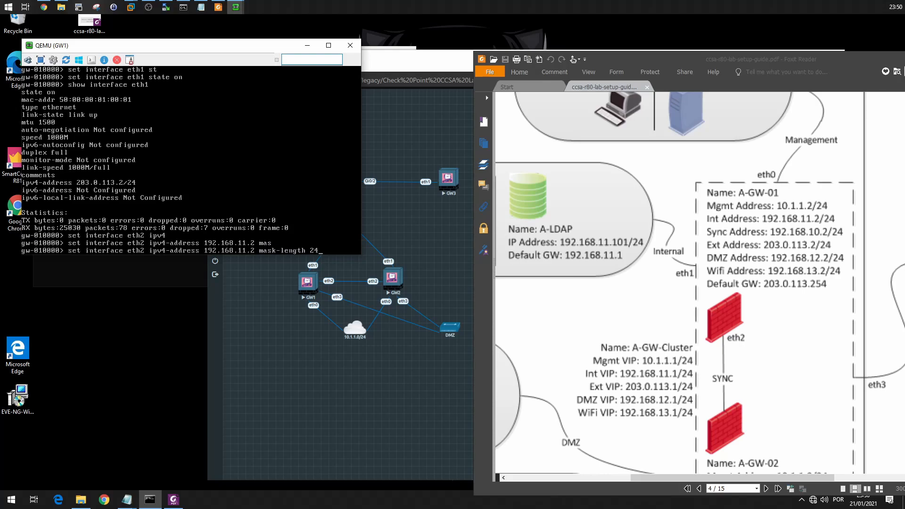
{"action": "key", "text": "Return"}
Set the state of GW1's eth2 interface to on.
{"action": "type", "text": "set inter"}
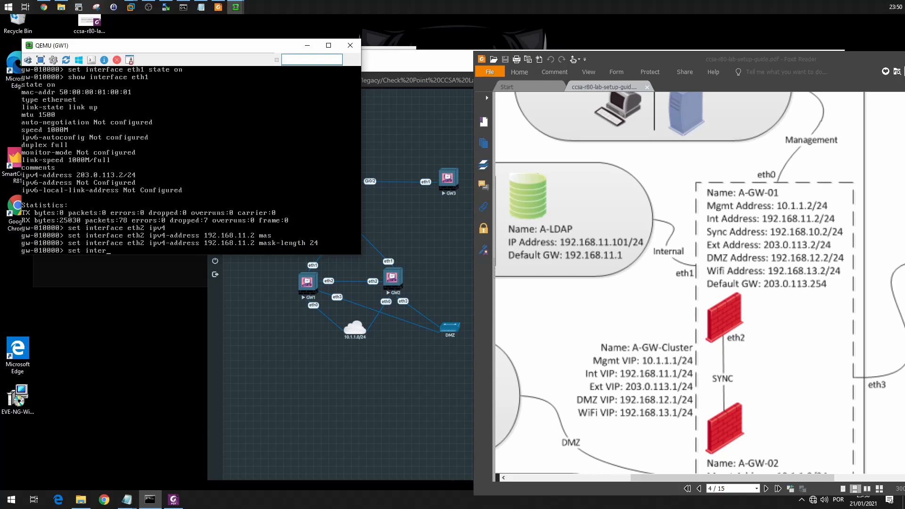
{"action": "type", "text": "face eth23sta"}
{"action": "key", "text": "Tab"}
{"action": "type", "text": "on"}
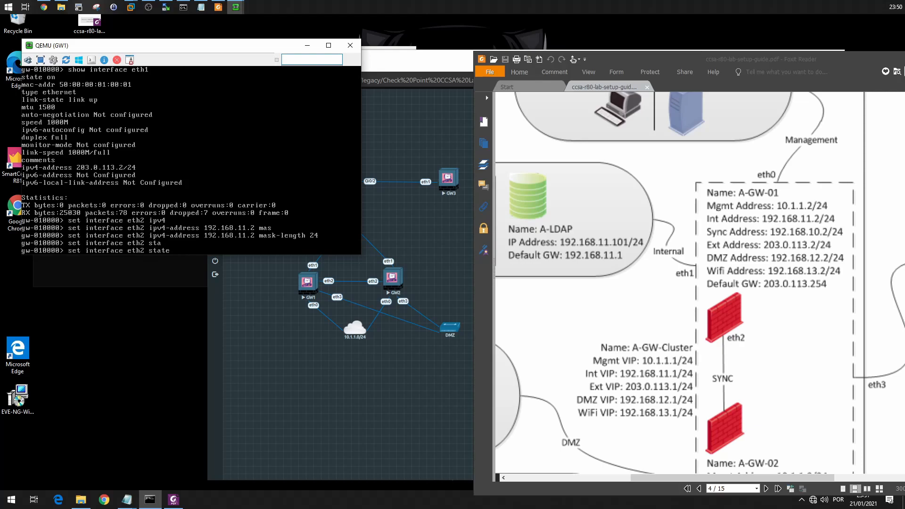
{"action": "key", "text": "Return"}
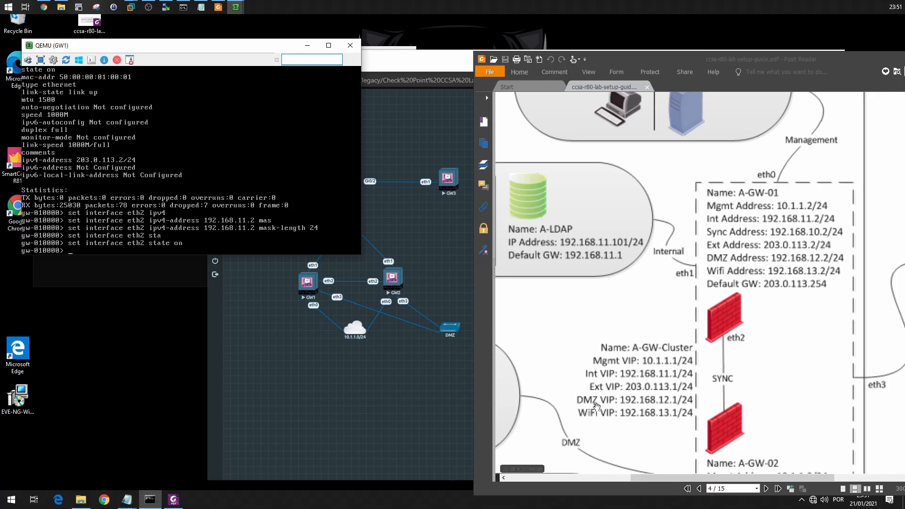
Assign IPv4 address 192.168.12.2 with subnet mask 255.255.255.0 to interface eth3 on GW1.
{"action": "type", "text": "set interface eth3 ipv"}
{"action": "key", "text": "Tab"}
{"action": "type", "text": "4"}
{"action": "key", "text": "Tab"}
{"action": "type", "text": "192.168.12.2 mas"}
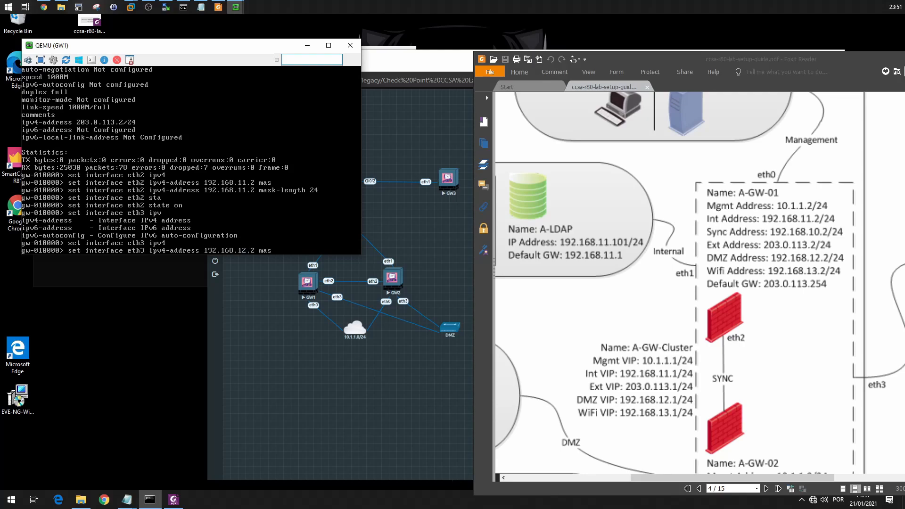
{"action": "key", "text": "Tab"}
{"action": "type", "text": "2"}
{"action": "key", "text": "BackSpace"}
{"action": "key", "text": "BackSpace"}
{"action": "key", "text": "BackSpace"}
{"action": "key", "text": "BackSpace"}
{"action": "key", "text": "BackSpace"}
{"action": "key", "text": "BackSpace"}
{"action": "key", "text": "BackSpace"}
{"action": "key", "text": "BackSpace"}
{"action": "key", "text": "BackSpace"}
{"action": "key", "text": "BackSpace"}
{"action": "key", "text": "BackSpace"}
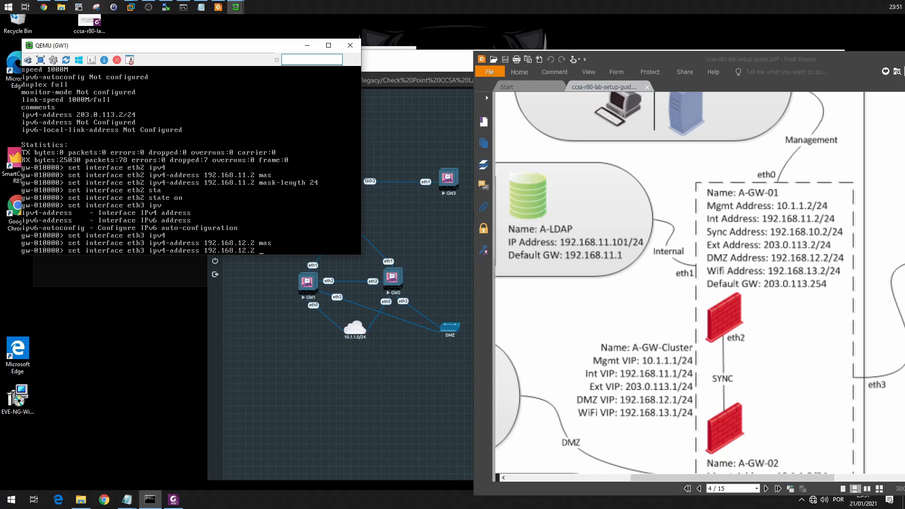
{"action": "key", "text": "Tab"}
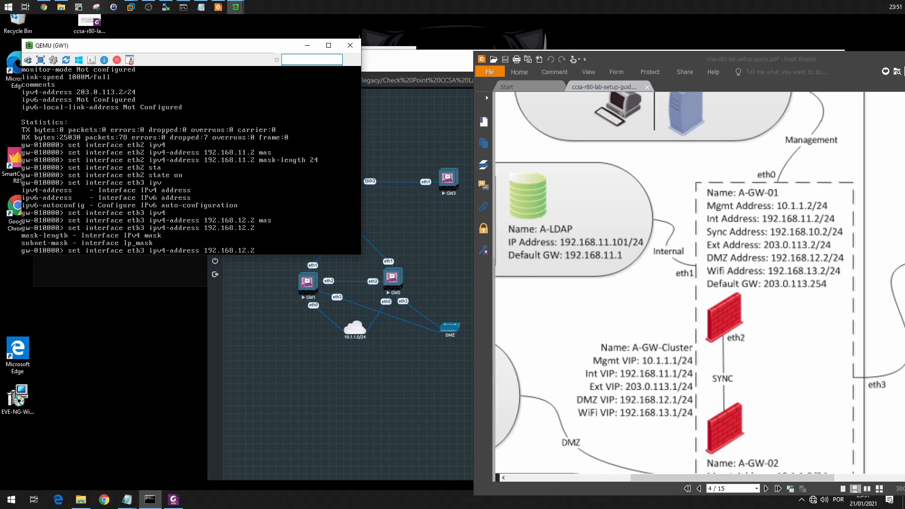
{"action": "type", "text": "sub"}
{"action": "key", "text": "Tab"}
{"action": "type", "text": "255.255.255.0"}
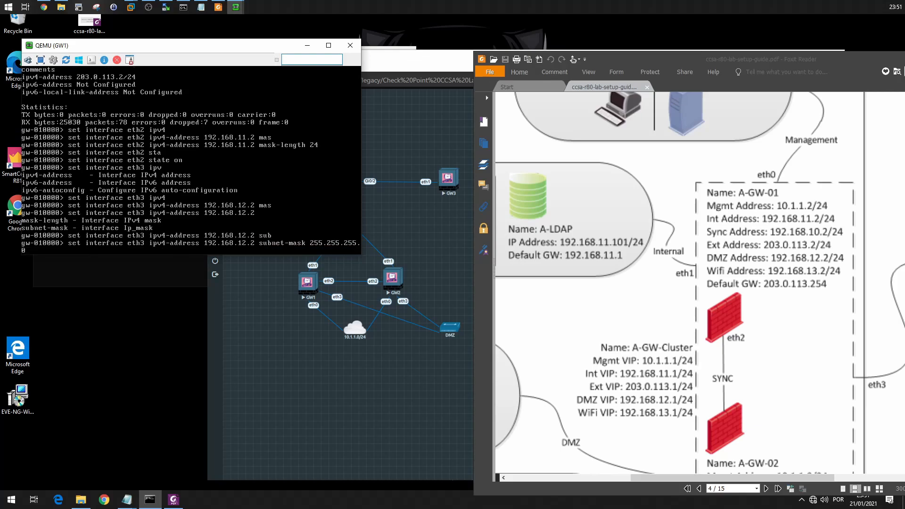
{"action": "key", "text": "Return"}
Set the state of GW1's eth2 interface to on again.
{"action": "type", "text": "set interface eth2"}
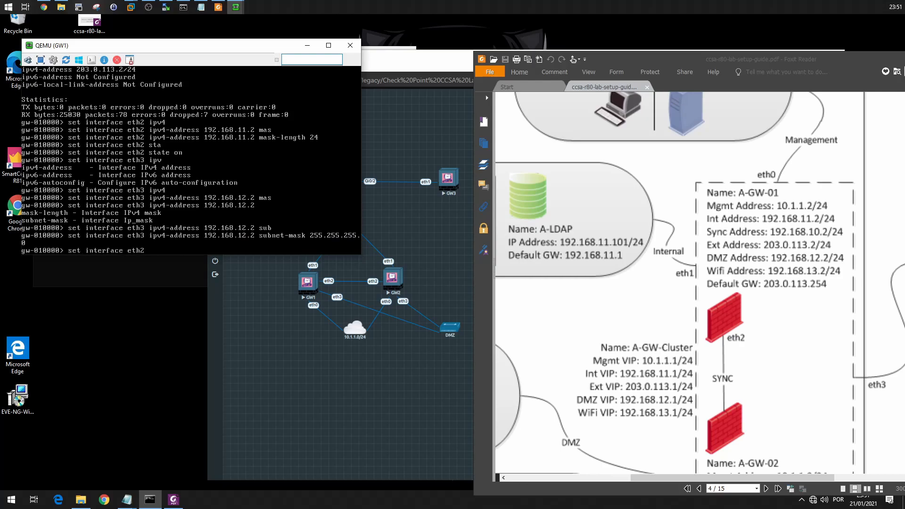
{"action": "type", "text": " state on"}
{"action": "key", "text": "Return"}
Display the details of interface eth2 on GW1 to check its configuration.
{"action": "type", "text": "show in"}
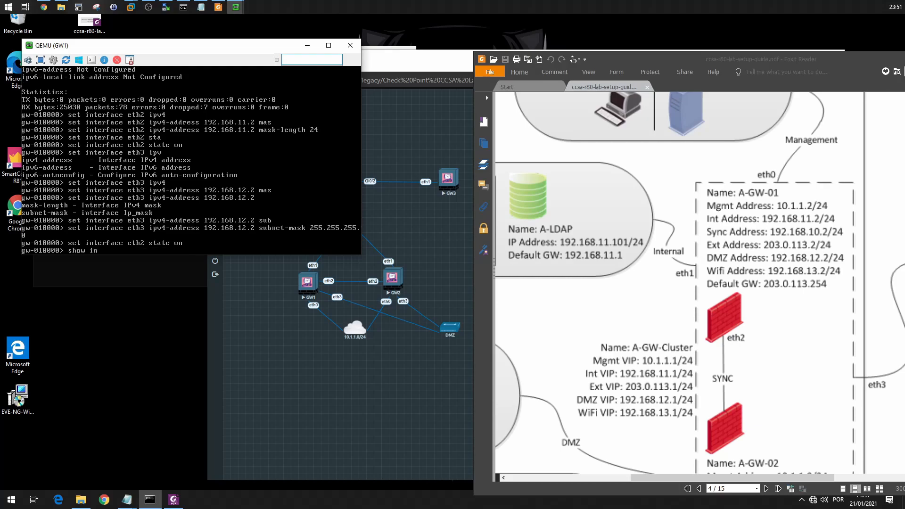
{"action": "type", "text": "terface eth2"}
{"action": "key", "text": "Return"}
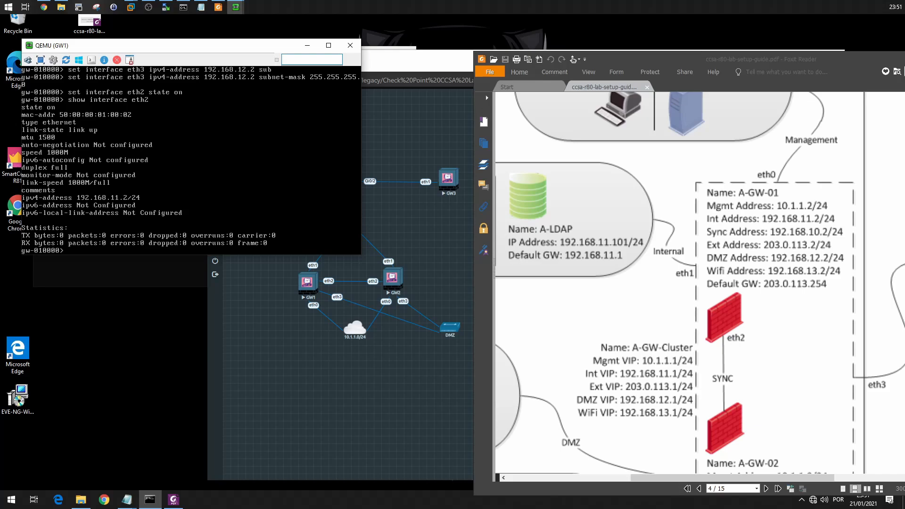
Look for a set command beginning with "default" that could configure GW1's default gateway.
{"action": "type", "text": "set defa"}
{"action": "key", "text": "Tab"}
{"action": "key", "text": "BackSpace"}
{"action": "key", "text": "BackSpace"}
{"action": "key", "text": "BackSpace"}
{"action": "key", "text": "BackSpace"}
{"action": "type", "text": "defau"}
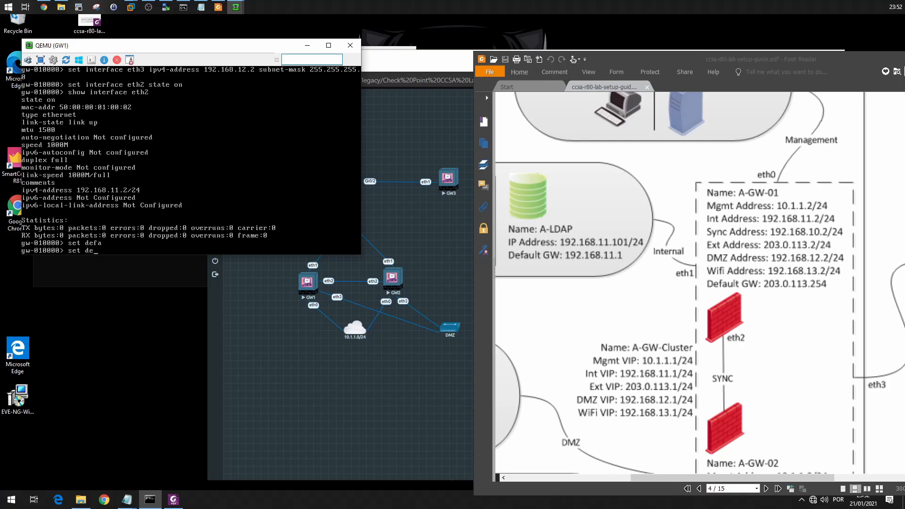
{"action": "key", "text": "Tab"}
{"action": "type", "text": "l"}
{"action": "key", "text": "Tab"}
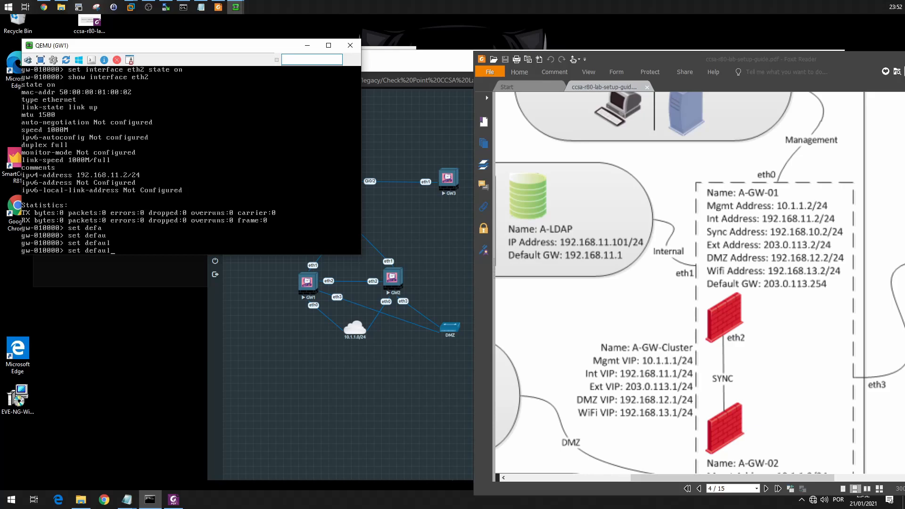
Check which set commands begin with "rou" and "next" to find a default gateway setting.
{"action": "key", "text": "BackSpace"}
{"action": "key", "text": "BackSpace"}
{"action": "key", "text": "BackSpace"}
{"action": "key", "text": "BackSpace"}
{"action": "key", "text": "BackSpace"}
{"action": "key", "text": "BackSpace"}
{"action": "type", "text": "rou"}
{"action": "key", "text": "Tab"}
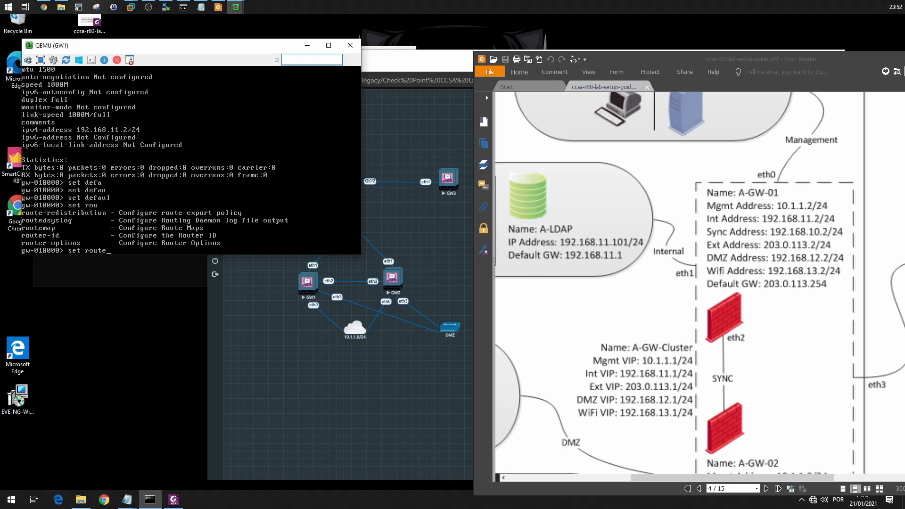
{"action": "key", "text": "BackSpace"}
{"action": "key", "text": "BackSpace"}
{"action": "key", "text": "BackSpace"}
{"action": "key", "text": "BackSpace"}
{"action": "type", "text": "nex"}
{"action": "key", "text": "Tab"}
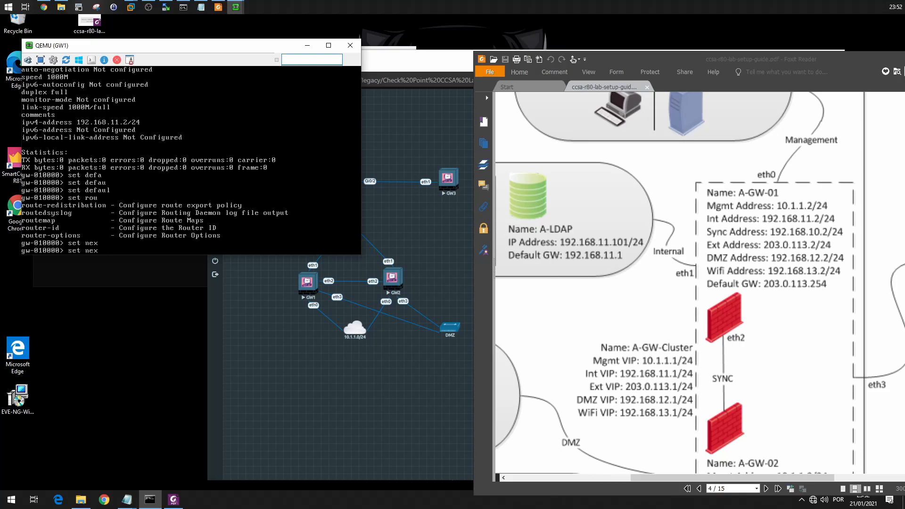
{"action": "key", "text": "Tab"}
{"action": "key", "text": "BackSpace"}
{"action": "key", "text": "BackSpace"}
Recheck the set command completions for "defa" and "route" on GW1.
{"action": "type", "text": "defa"}
{"action": "key", "text": "Tab"}
{"action": "key", "text": "BackSpace"}
{"action": "key", "text": "BackSpace"}
{"action": "key", "text": "BackSpace"}
{"action": "key", "text": "BackSpace"}
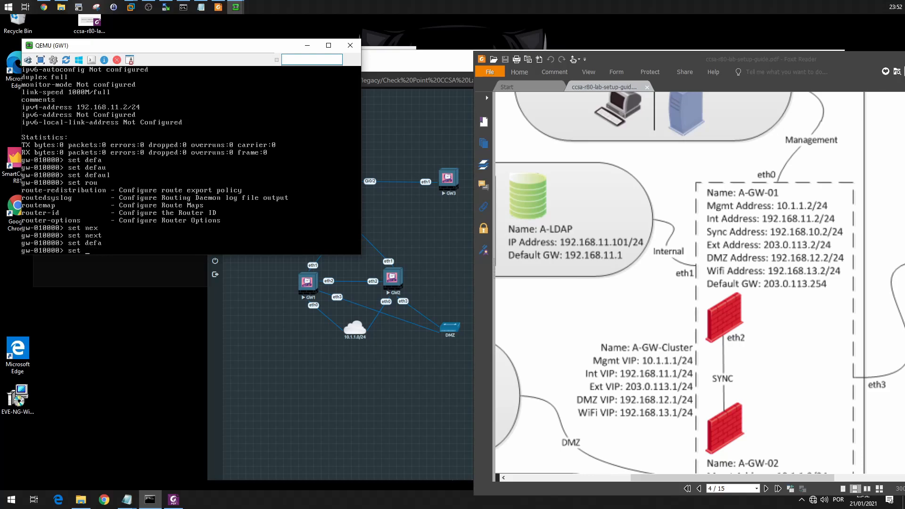
{"action": "type", "text": "rou"}
{"action": "key", "text": "Tab"}
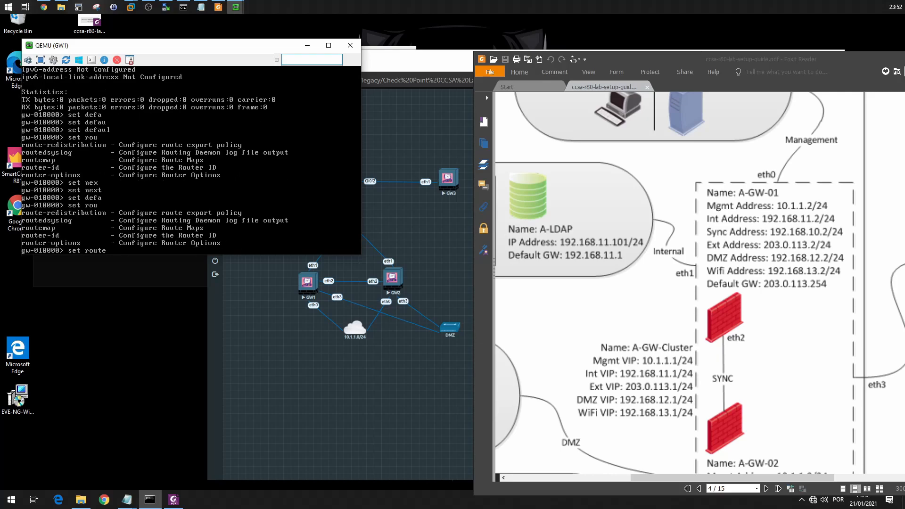
{"action": "key", "text": "Tab"}
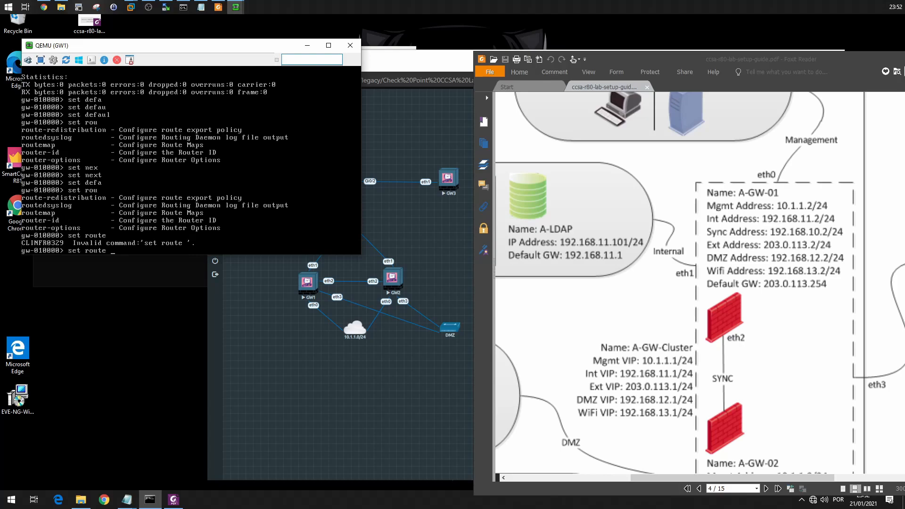
Try once more to complete a set command beginning with "default" on GW1.
{"action": "key", "text": "BackSpace"}
{"action": "key", "text": "BackSpace"}
{"action": "key", "text": "BackSpace"}
{"action": "type", "text": "defa"}
{"action": "key", "text": "Tab"}
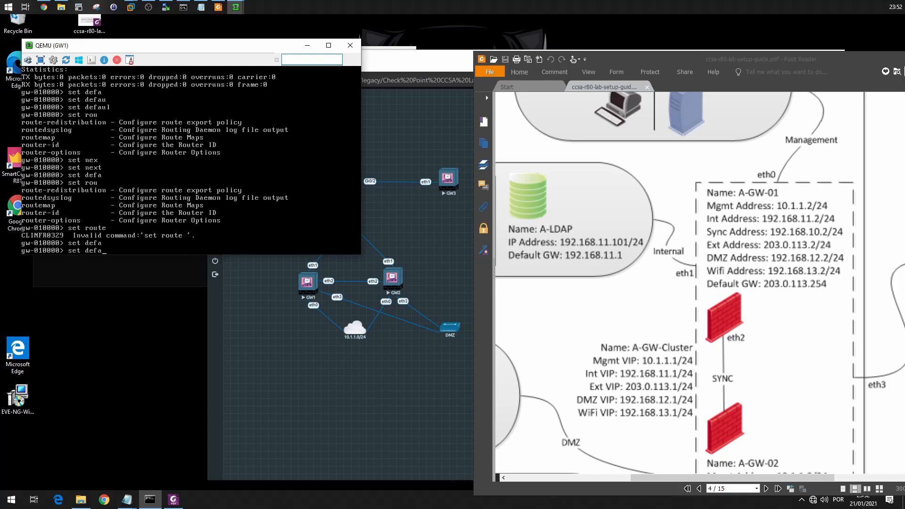
{"action": "type", "text": "ult"}
{"action": "key", "text": "Tab"}
{"action": "key", "text": "BackSpace"}
{"action": "key", "text": "BackSpace"}
{"action": "key", "text": "BackSpace"}
{"action": "key", "text": "BackSpace"}
{"action": "key", "text": "BackSpace"}
{"action": "key", "text": "BackSpace"}
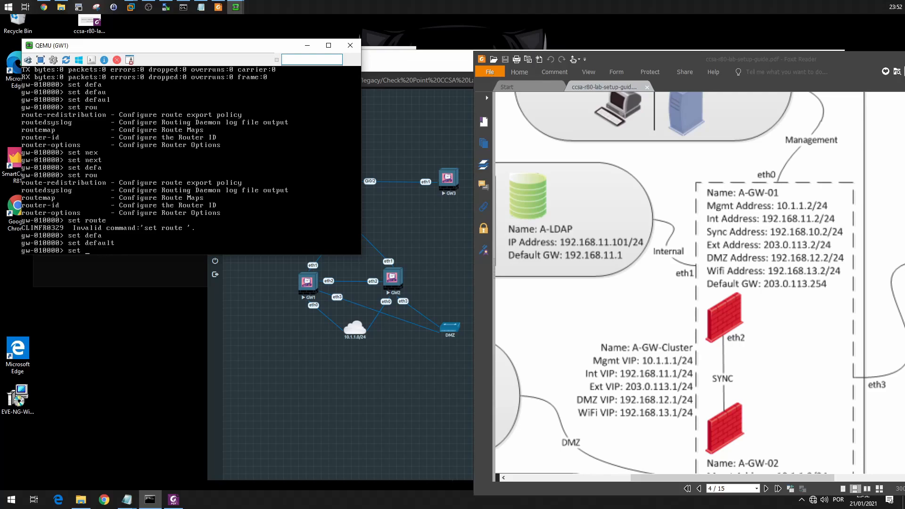
List the settings available under the set router-options command on GW1.
{"action": "type", "text": "router"}
{"action": "key", "text": "Tab"}
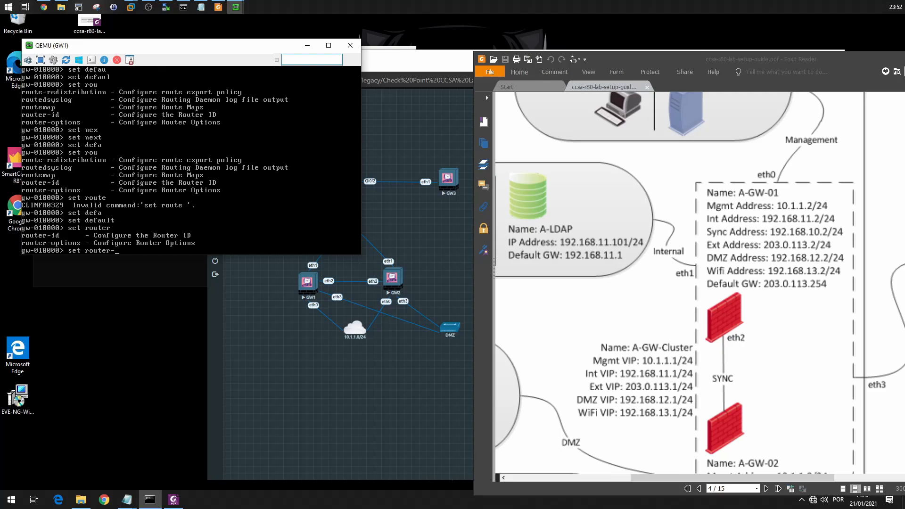
{"action": "type", "text": "o"}
{"action": "key", "text": "Tab"}
{"action": "key", "text": "Return"}
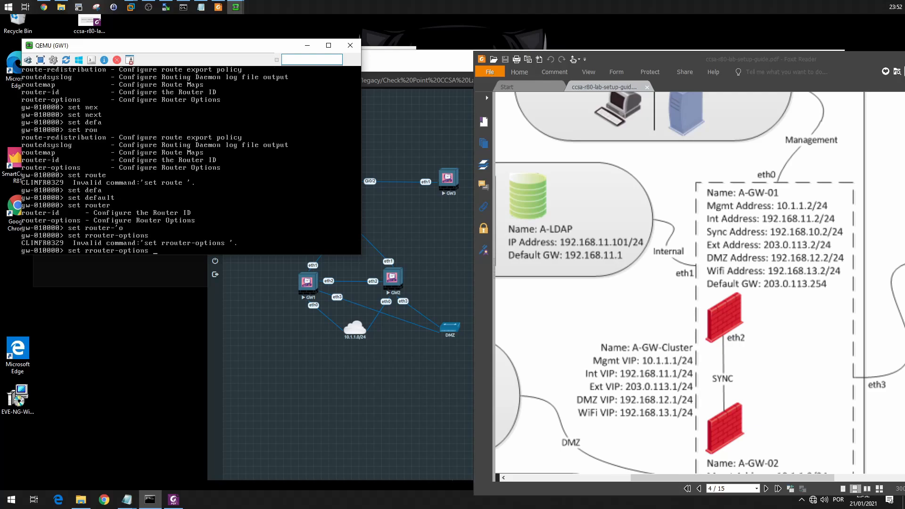
{"action": "key", "text": "Return"}
{"action": "key", "text": "BackSpace"}
{"action": "key", "text": "BackSpace"}
{"action": "key", "text": "BackSpace"}
{"action": "key", "text": "BackSpace"}
{"action": "key", "text": "BackSpace"}
{"action": "key", "text": "BackSpace"}
{"action": "key", "text": "BackSpace"}
{"action": "key", "text": "BackSpace"}
{"action": "key", "text": "BackSpace"}
{"action": "key", "text": "BackSpace"}
{"action": "key", "text": "BackSpace"}
{"action": "key", "text": "BackSpace"}
{"action": "key", "text": "BackSpace"}
{"action": "key", "text": "BackSpace"}
{"action": "type", "text": "outer"}
{"action": "key", "text": "Tab"}
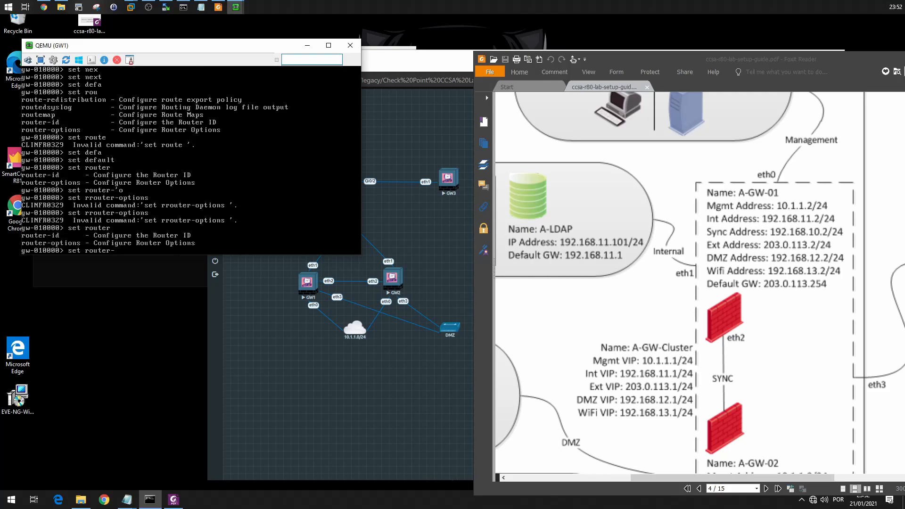
{"action": "type", "text": "p"}
{"action": "key", "text": "BackSpace"}
{"action": "type", "text": "o"}
{"action": "key", "text": "Tab"}
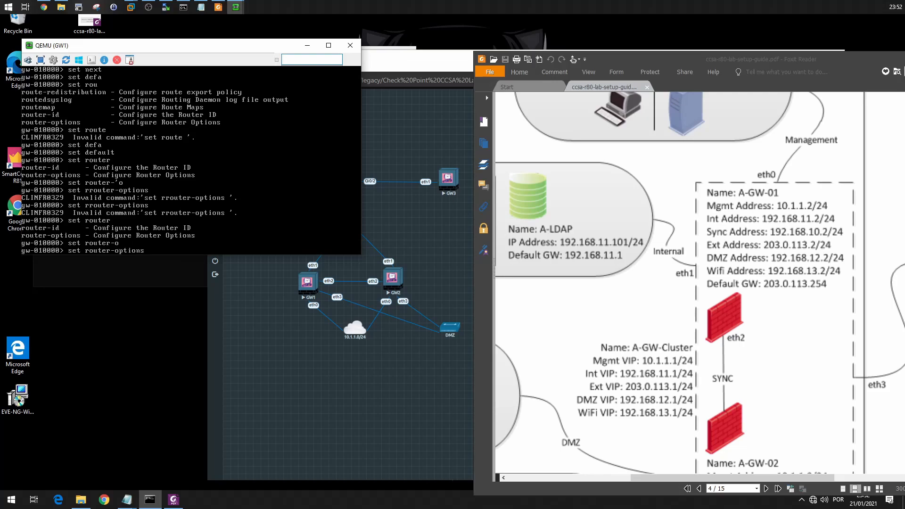
{"action": "key", "text": "Tab"}
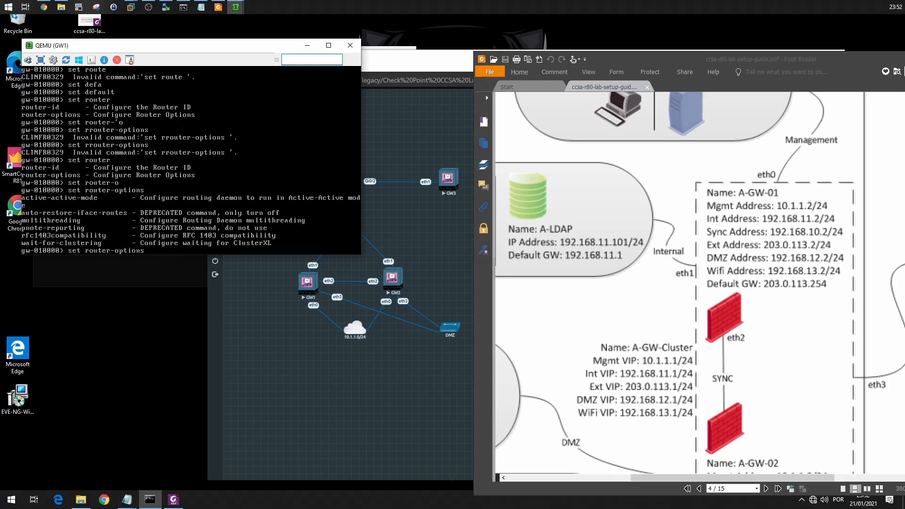
Discard the router-options command and display GW1's routing table with show route.
{"action": "key", "text": "BackSpace"}
{"action": "key", "text": "BackSpace"}
{"action": "key", "text": "BackSpace"}
{"action": "key", "text": "BackSpace"}
{"action": "key", "text": "BackSpace"}
{"action": "key", "text": "BackSpace"}
{"action": "key", "text": "BackSpace"}
{"action": "key", "text": "BackSpace"}
{"action": "key", "text": "BackSpace"}
{"action": "key", "text": "BackSpace"}
{"action": "key", "text": "BackSpace"}
{"action": "key", "text": "BackSpace"}
{"action": "key", "text": "BackSpace"}
{"action": "key", "text": "BackSpace"}
{"action": "key", "text": "BackSpace"}
{"action": "key", "text": "BackSpace"}
{"action": "type", "text": "show route"}
{"action": "key", "text": "Return"}
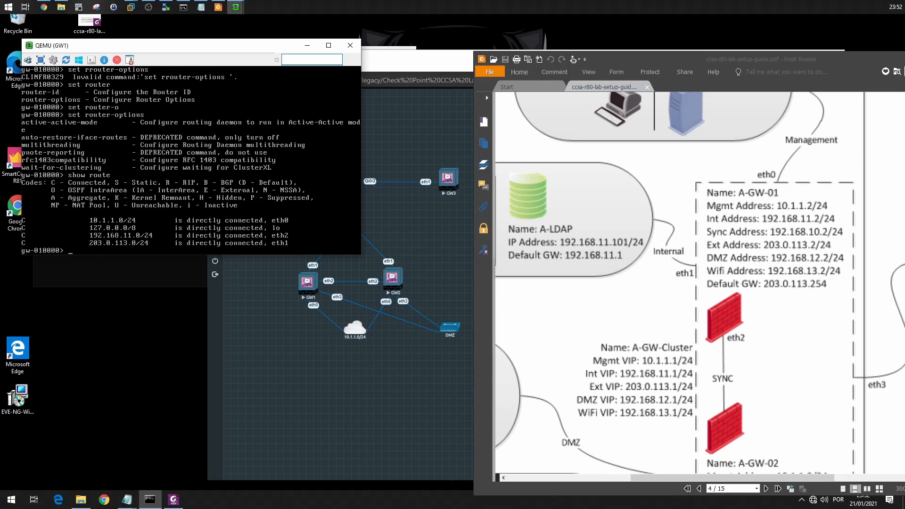
Look up the set commands beginning with "d" to find one for the default route.
{"action": "type", "text": "set defai"}
{"action": "key", "text": "Tab"}
{"action": "key", "text": "Tab"}
{"action": "key", "text": "BackSpace"}
{"action": "key", "text": "BackSpace"}
{"action": "key", "text": "BackSpace"}
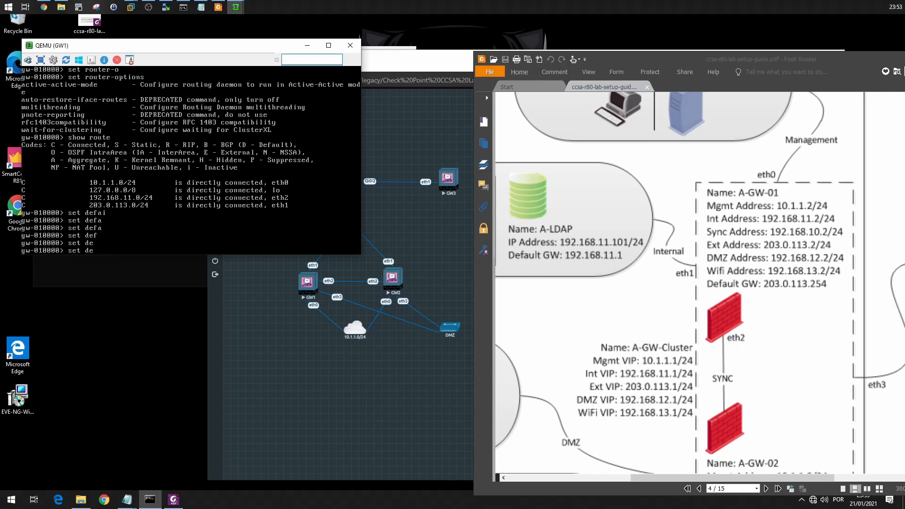
{"action": "key", "text": "Tab"}
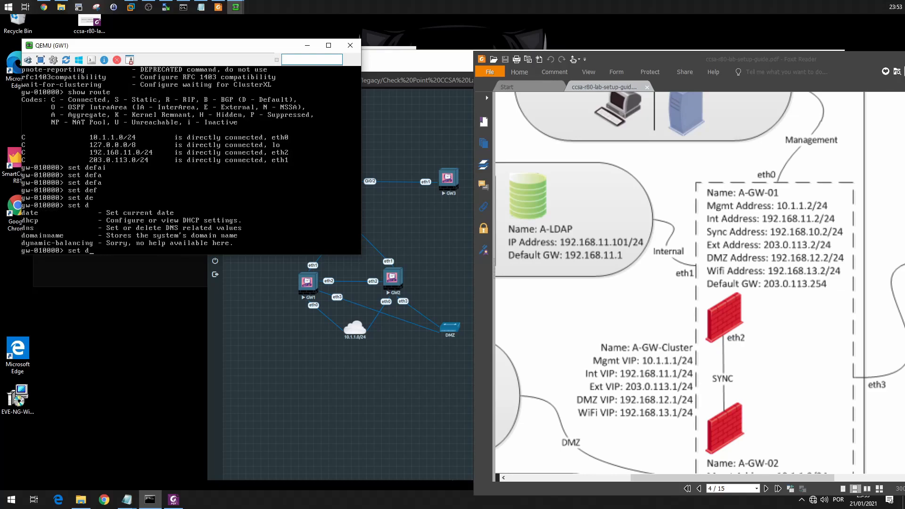
Check for set commands beginning with "next" and "net" that could configure the default gateway.
{"action": "key", "text": "BackSpace"}
{"action": "type", "text": "next"}
{"action": "key", "text": "Tab"}
{"action": "key", "text": "Tab"}
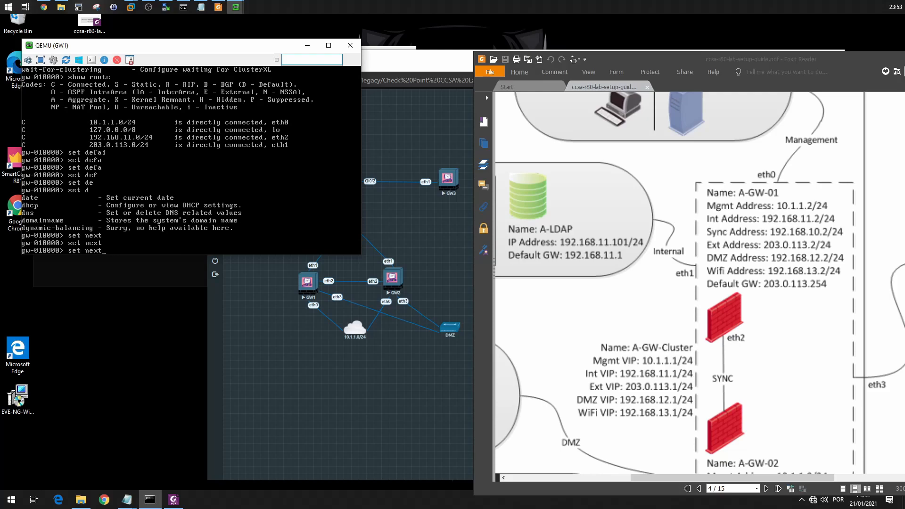
{"action": "key", "text": "Tab"}
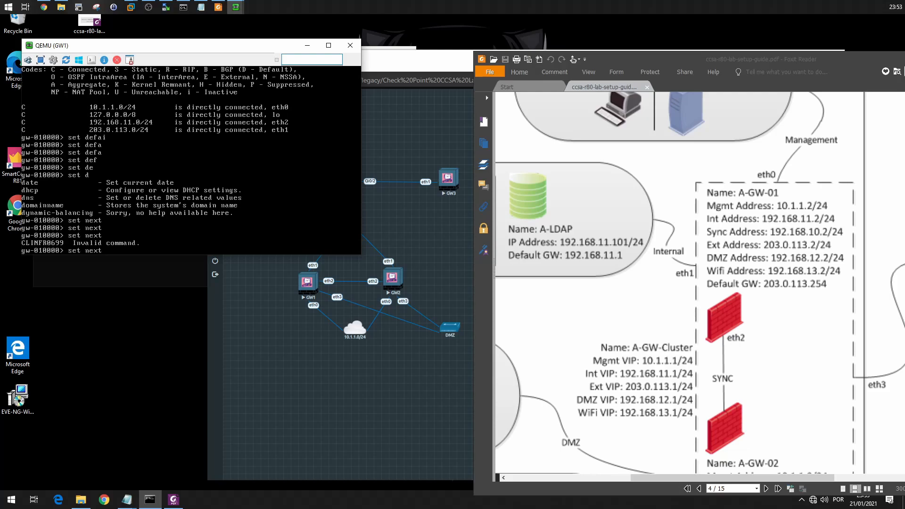
{"action": "key", "text": "BackSpace"}
{"action": "key", "text": "BackSpace"}
{"action": "type", "text": "net"}
{"action": "key", "text": "Tab"}
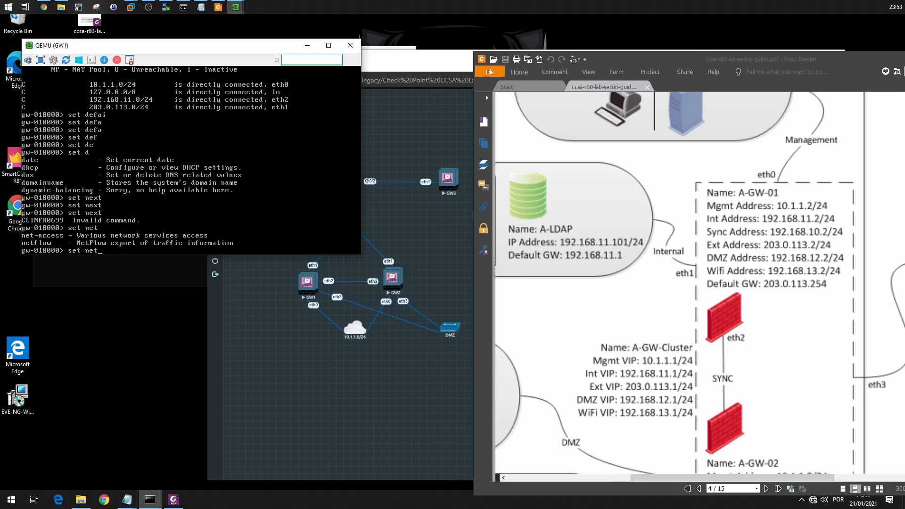
Check for set commands beginning with "gate" and "add" that could configure the default gateway.
{"action": "key", "text": "BackSpace"}
{"action": "type", "text": "ga"}
{"action": "key", "text": "Tab"}
{"action": "type", "text": "te"}
{"action": "key", "text": "Tab"}
{"action": "key", "text": "Tab"}
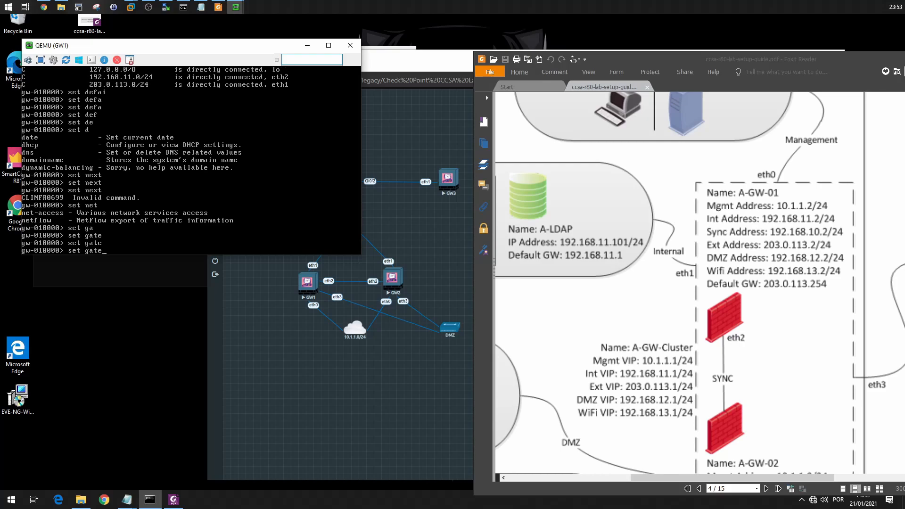
{"action": "key", "text": "BackSpace"}
{"action": "type", "text": "add"}
{"action": "key", "text": "Tab"}
{"action": "key", "text": "BackSpace"}
{"action": "key", "text": "BackSpace"}
{"action": "key", "text": "BackSpace"}
{"action": "key", "text": "BackSpace"}
List all available set commands and page through them to find the IPv4 static route command.
{"action": "type", "text": "ga"}
{"action": "key", "text": "BackSpace"}
{"action": "key", "text": "BackSpace"}
{"action": "type", "text": "t"}
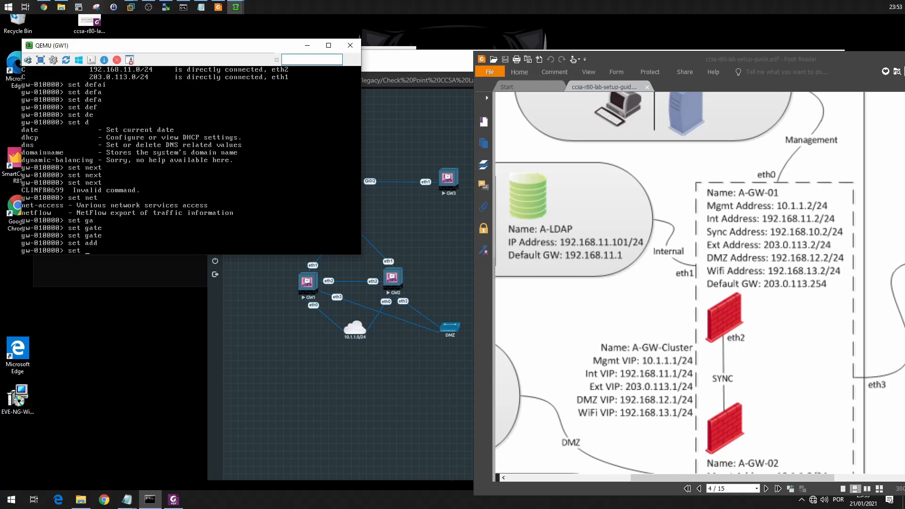
{"action": "key", "text": "Tab"}
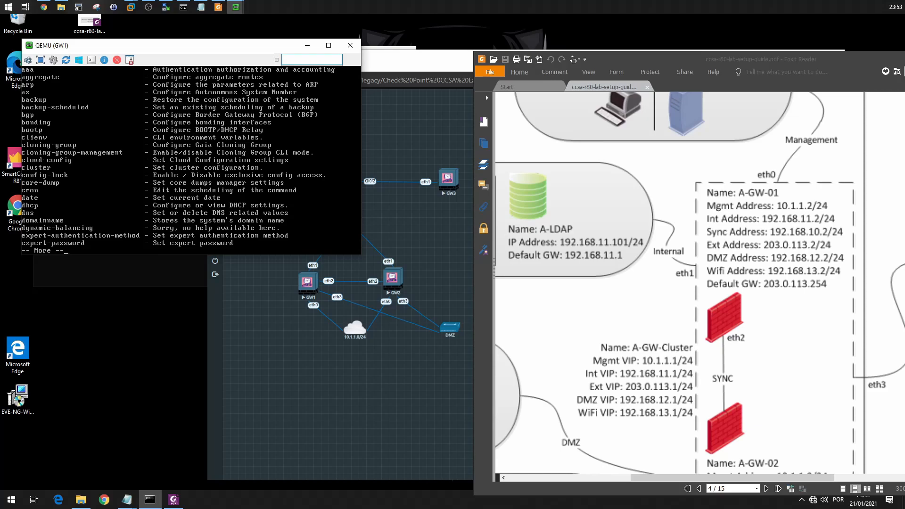
{"action": "key", "text": "space"}
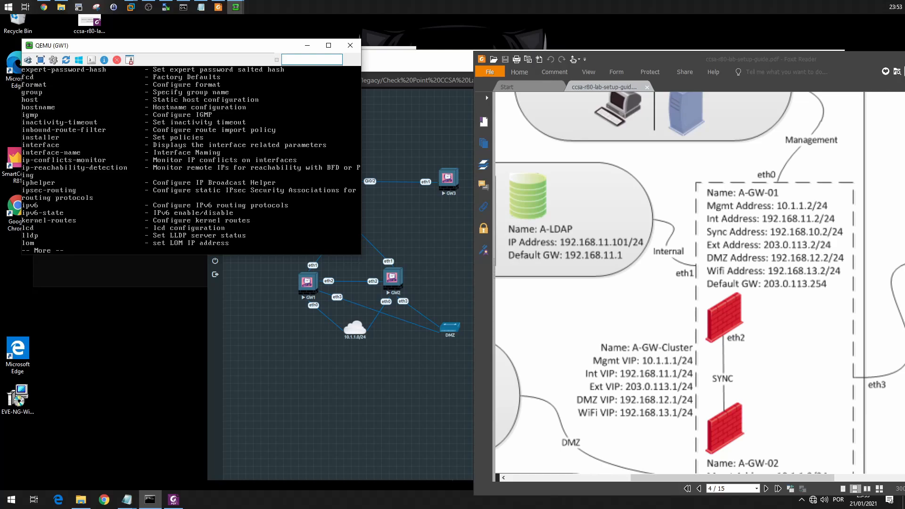
{"action": "key", "text": "space"}
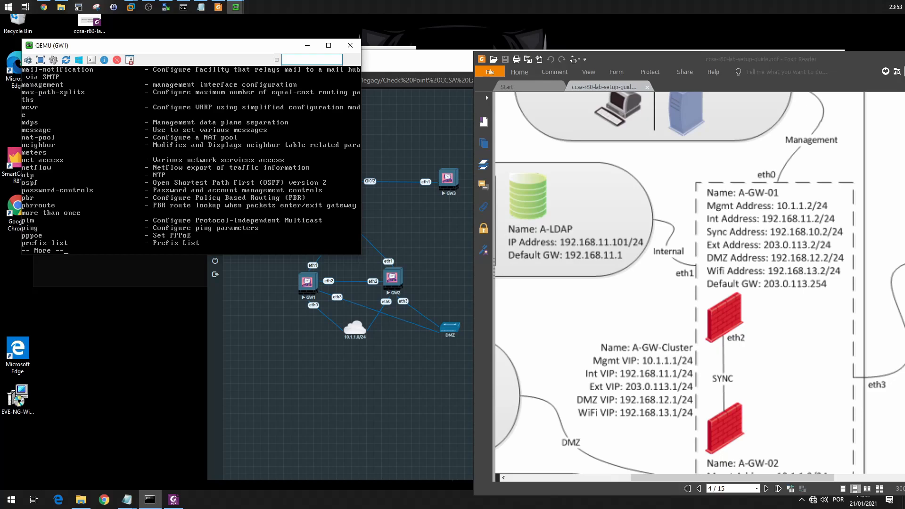
{"action": "key", "text": "space"}
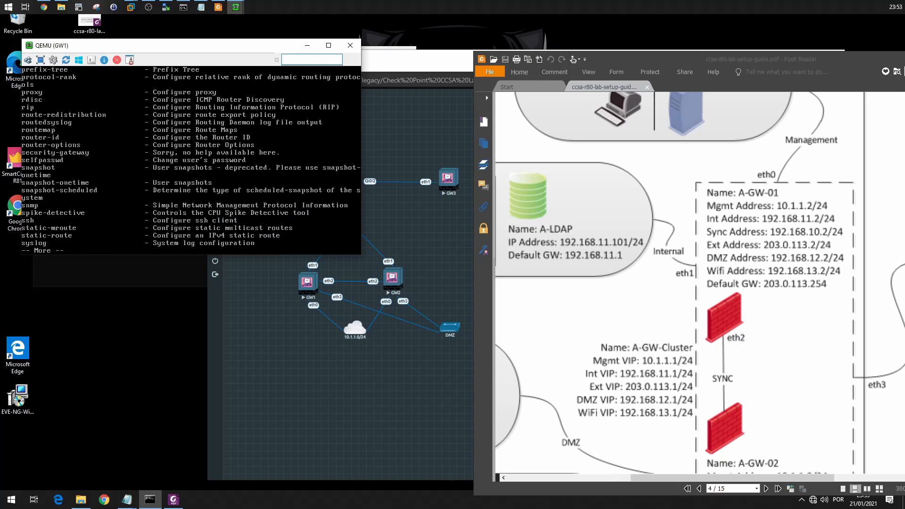
Leave the command listing and start composing the set static-route command for the default route.
{"action": "type", "text": "qset stati"}
{"action": "type", "text": "c-ro"}
{"action": "key", "text": "BackSpace"}
{"action": "key", "text": "BackSpace"}
{"action": "key", "text": "BackSpace"}
{"action": "key", "text": "BackSpace"}
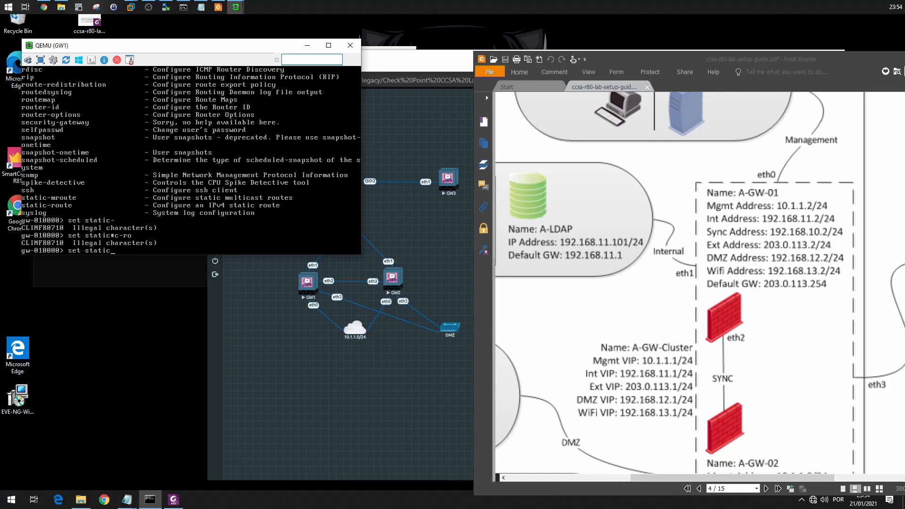
{"action": "type", "text": "-"}
{"action": "key", "text": "Tab"}
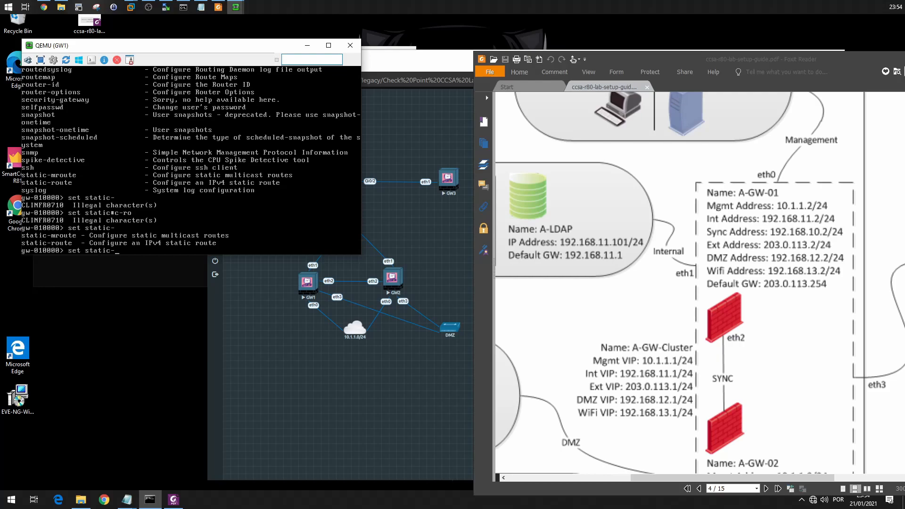
{"action": "type", "text": "rou"}
{"action": "key", "text": "Tab"}
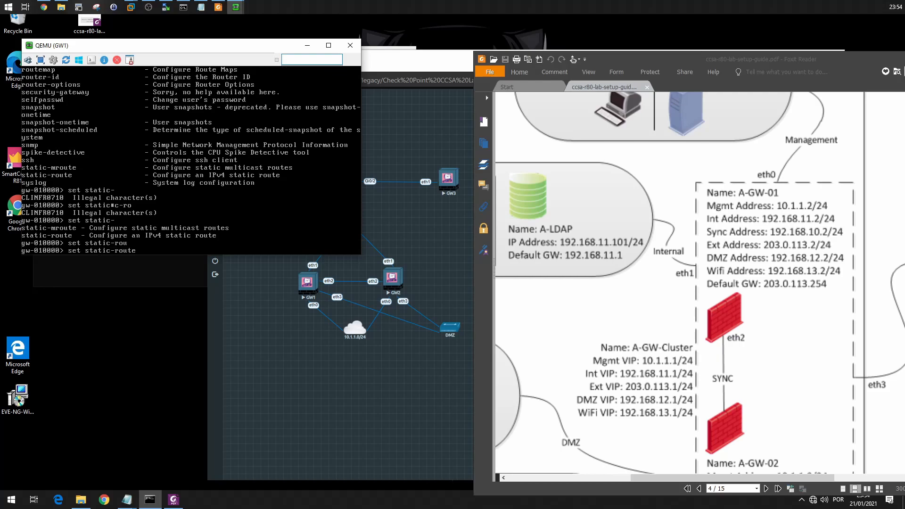
{"action": "key", "text": "Tab"}
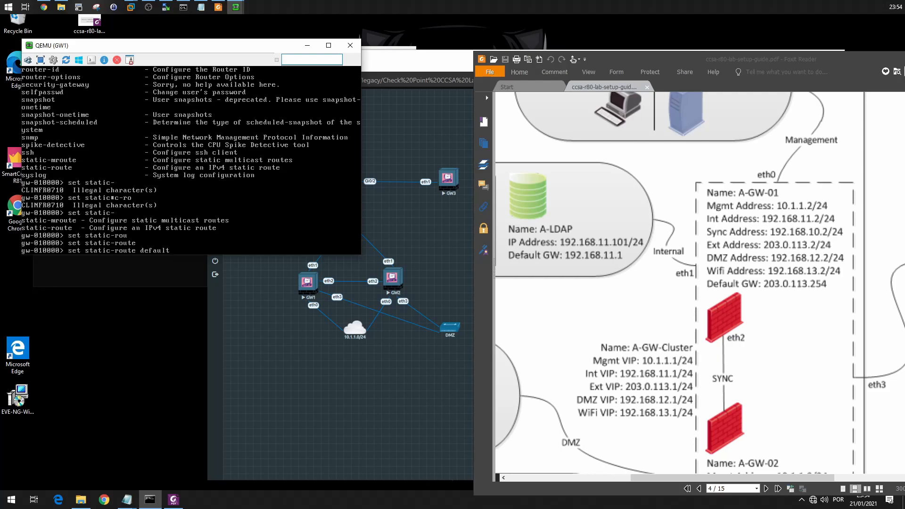
Look up the options of the default static route and choose nexthop.
{"action": "type", "text": "ga"}
{"action": "key", "text": "Tab"}
{"action": "key", "text": "BackSpace"}
{"action": "key", "text": "BackSpace"}
{"action": "type", "text": "ad"}
{"action": "key", "text": "Tab"}
{"action": "key", "text": "BackSpace"}
{"action": "key", "text": "BackSpace"}
{"action": "key", "text": "Tab"}
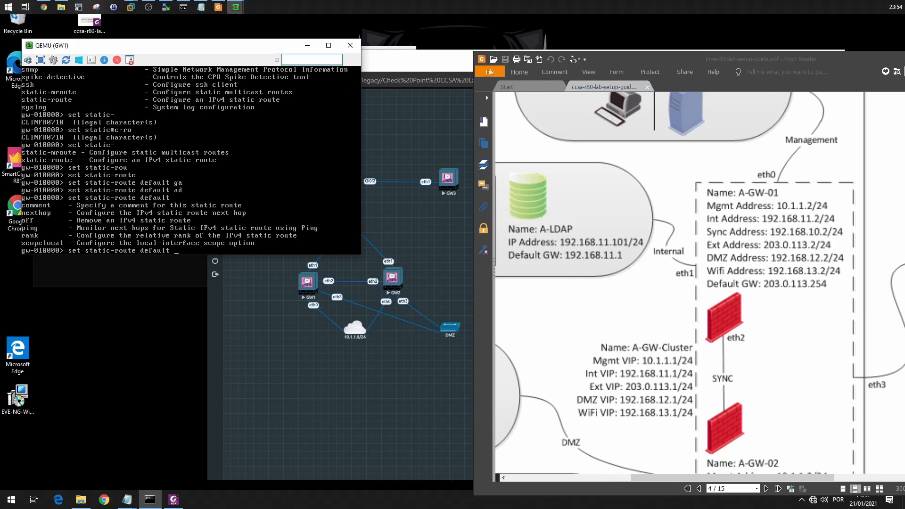
{"action": "type", "text": "nex"}
{"action": "key", "text": "Tab"}
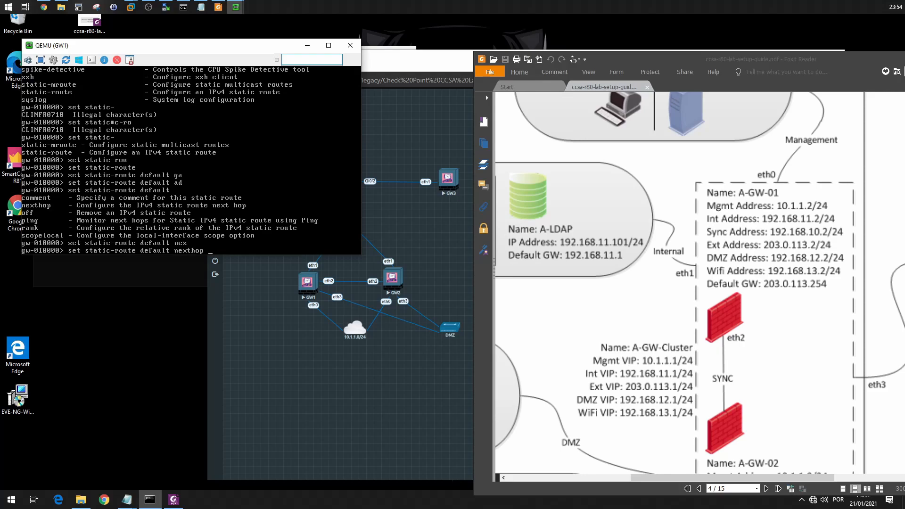
Set the default route's next hop to gateway address 203.0.113.254 and turn it on.
{"action": "key", "text": "Tab"}
{"action": "type", "text": "ad"}
{"action": "key", "text": "BackSpace"}
{"action": "key", "text": "BackSpace"}
{"action": "type", "text": "ga"}
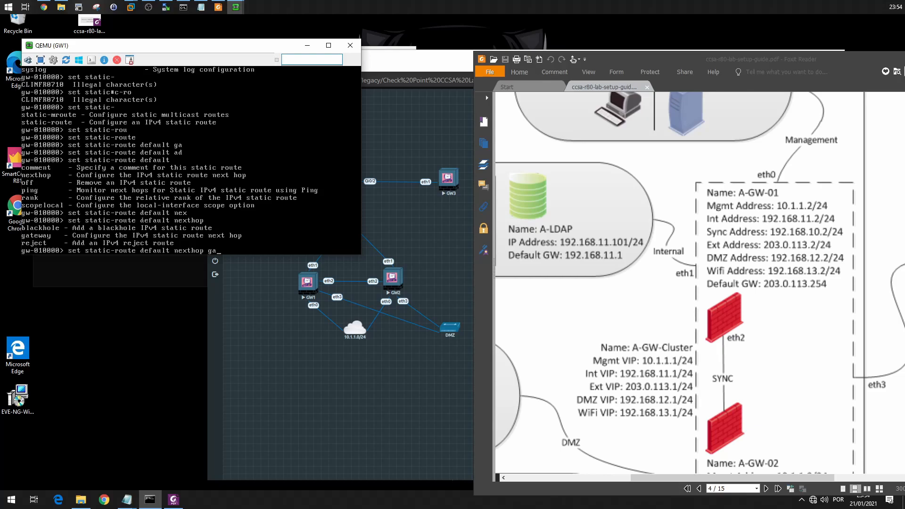
{"action": "key", "text": "Tab"}
{"action": "type", "text": "add"}
{"action": "key", "text": "Tab"}
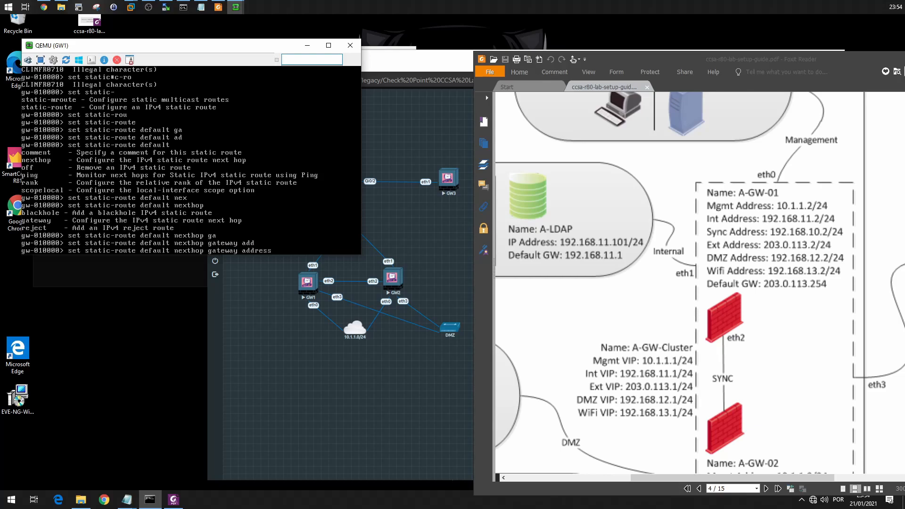
{"action": "type", "text": "203.0.113.254"}
{"action": "key", "text": "Tab"}
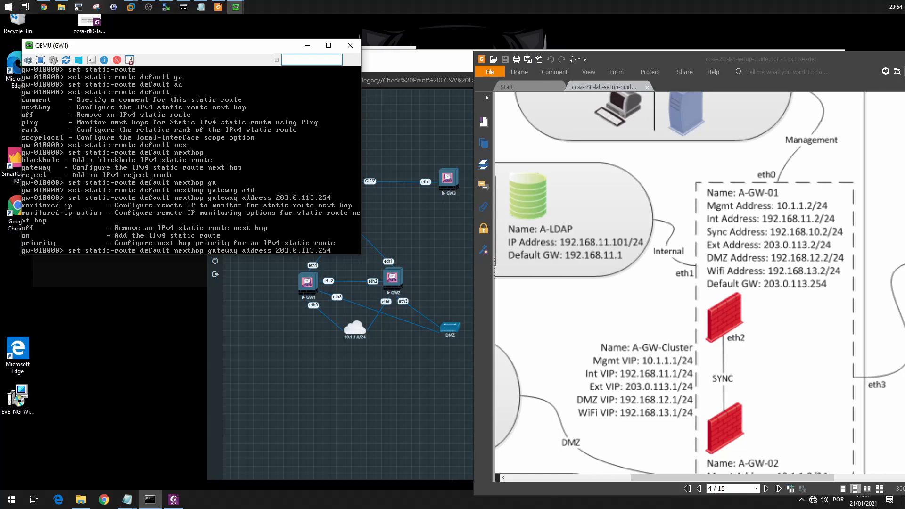
{"action": "type", "text": "on"}
{"action": "key", "text": "Return"}
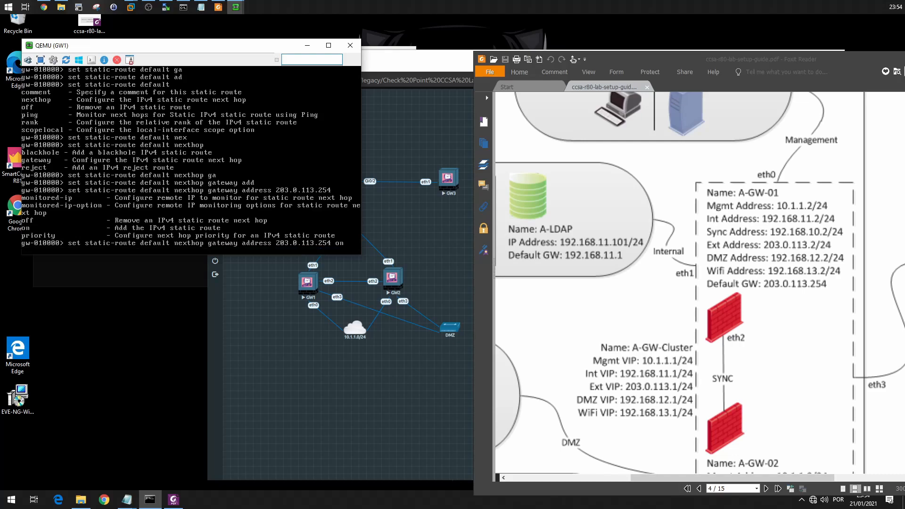
Show the routing table to check the default route and save the configuration.
{"action": "type", "text": "show route"}
{"action": "key", "text": "Return"}
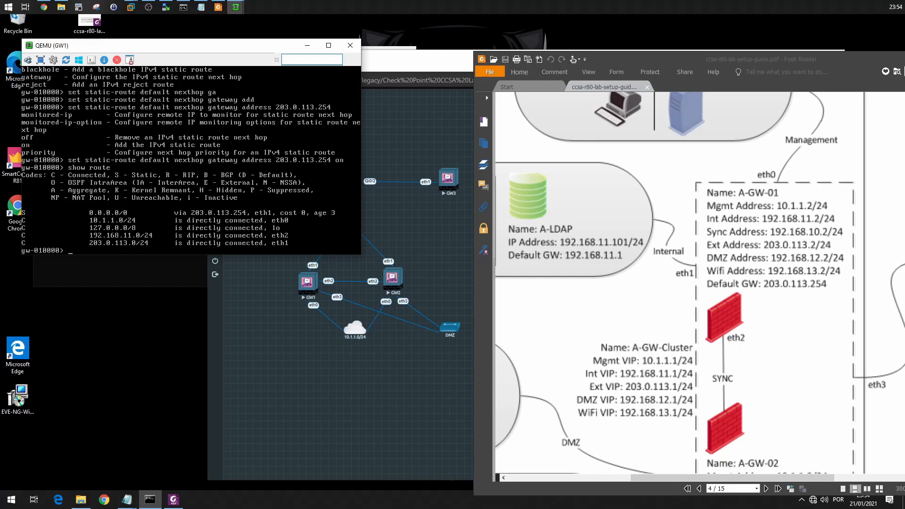
{"action": "type", "text": "config"}
{"action": "key", "text": "Return"}
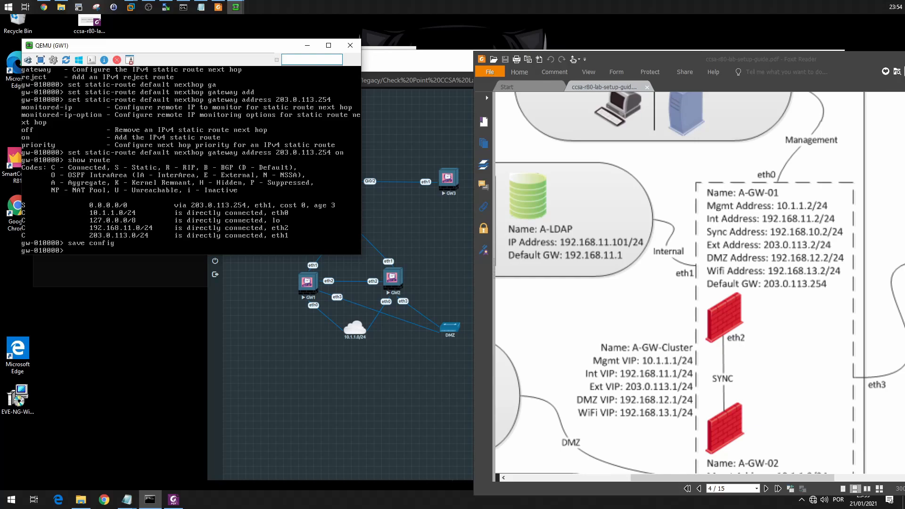
Set the gateway's hostname to GW1.
{"action": "type", "text": "set host"}
{"action": "key", "text": "Tab"}
{"action": "type", "text": "n"}
{"action": "key", "text": "Tab"}
{"action": "type", "text": "GG"}
{"action": "key", "text": "BackSpace"}
{"action": "type", "text": "W1"}
{"action": "key", "text": "Return"}
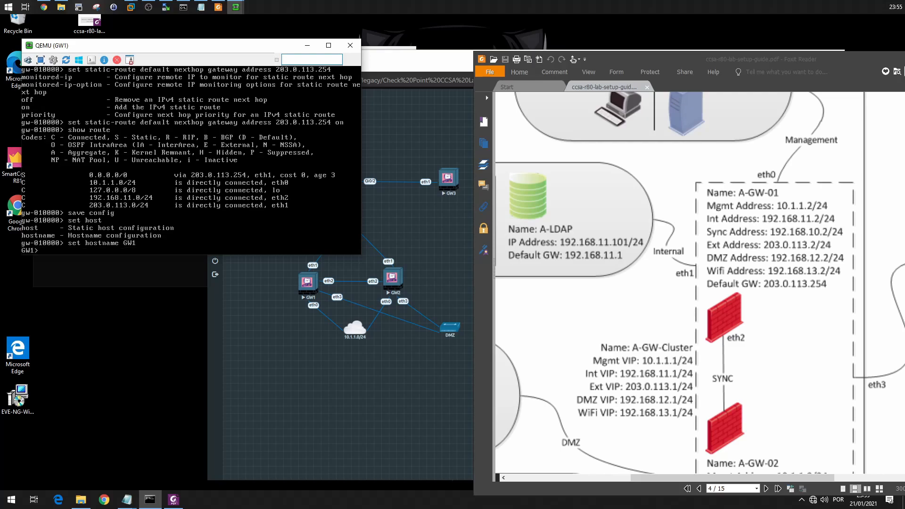
Save the configuration with the new hostname.
{"action": "type", "text": "save cofnm"}
{"action": "type", "text": "i"}
{"action": "key", "text": "BackSpace"}
{"action": "key", "text": "BackSpace"}
{"action": "key", "text": "BackSpace"}
{"action": "key", "text": "BackSpace"}
{"action": "type", "text": "fig"}
{"action": "key", "text": "Return"}
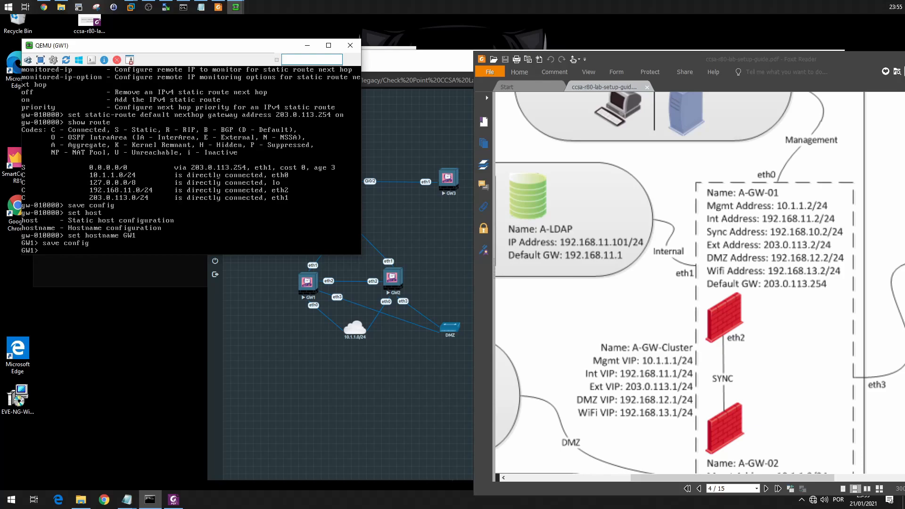
Set the expert password with the set expert-password command, entering the new password twice.
{"action": "type", "text": "set expert'"}
{"action": "key", "text": "Tab"}
{"action": "type", "text": "pas"}
{"action": "key", "text": "Tab"}
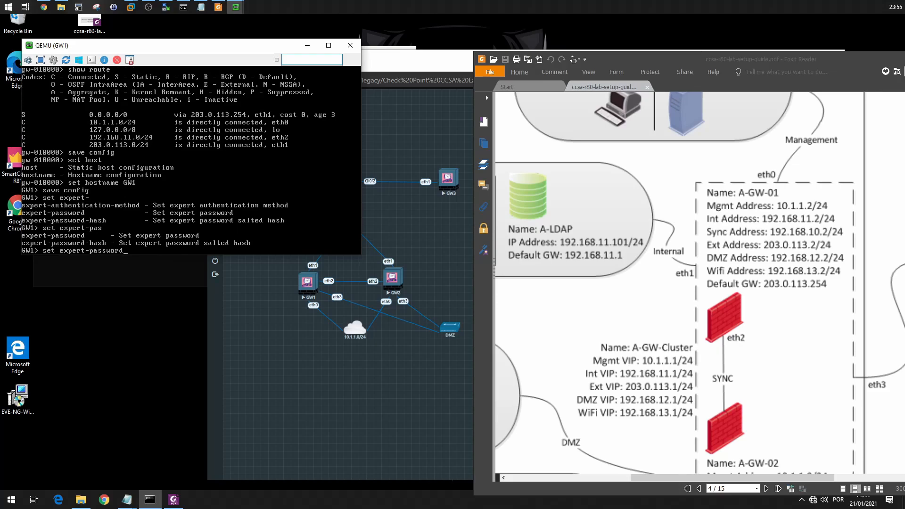
{"action": "key", "text": "Return"}
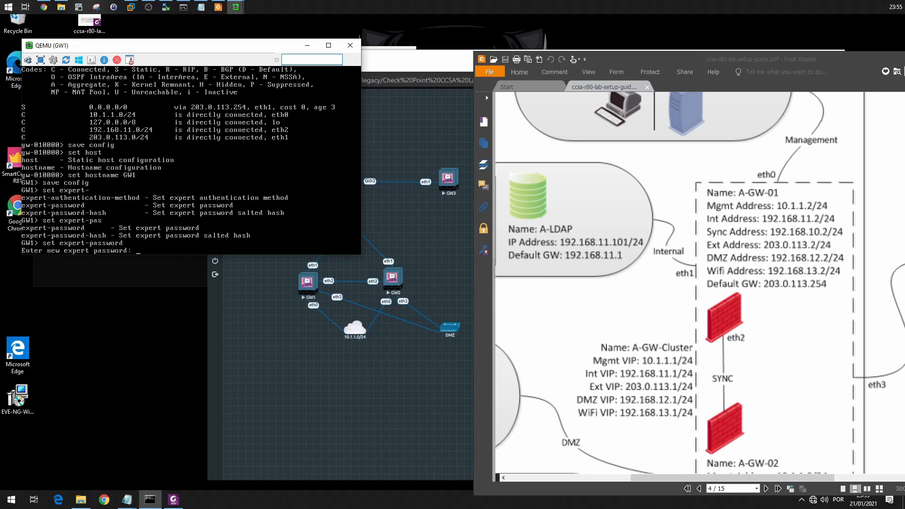
{"action": "key", "text": "Return"}
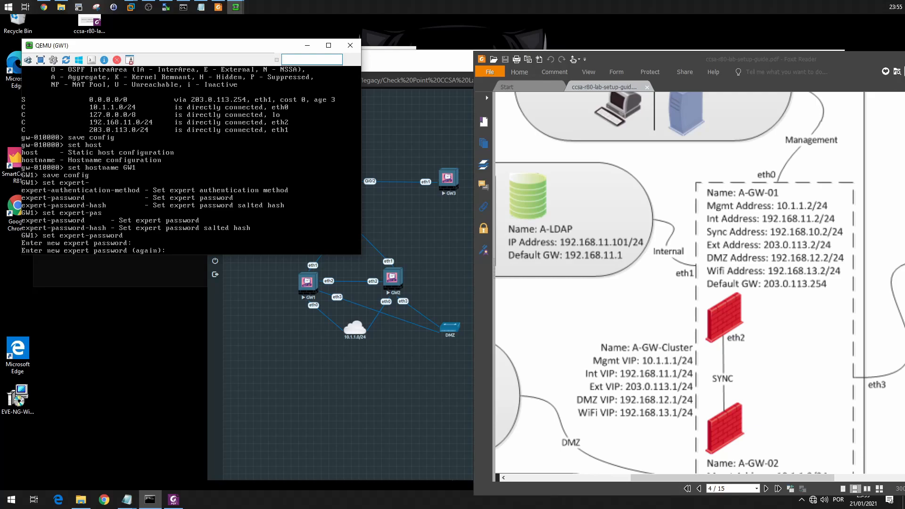
{"action": "key", "text": "Return"}
Switch GW1 to expert mode by entering the expert password.
{"action": "type", "text": "expert"}
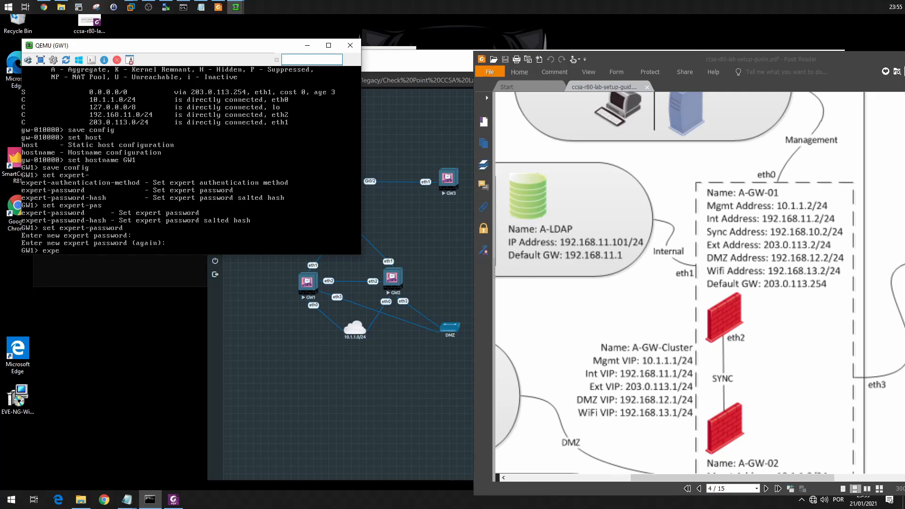
{"action": "key", "text": "Return"}
{"action": "key", "text": "Return"}
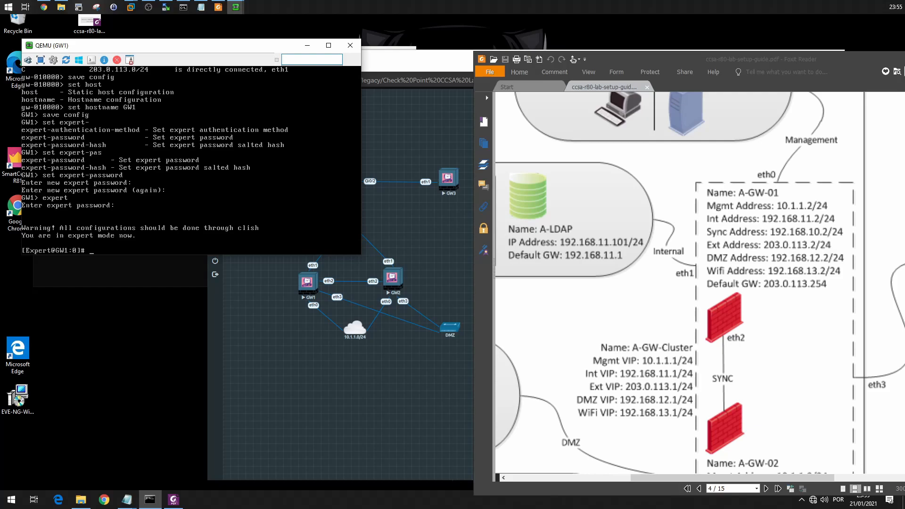
List the network interfaces with ifconfig and exit expert mode.
{"action": "type", "text": "ifconfig"}
{"action": "key", "text": "Return"}
{"action": "key", "text": "Return"}
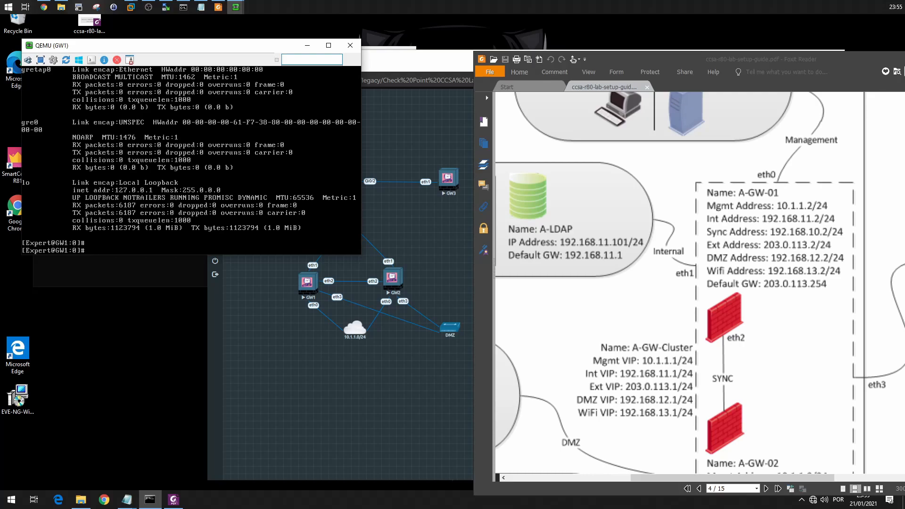
{"action": "type", "text": "exit"}
{"action": "key", "text": "Return"}
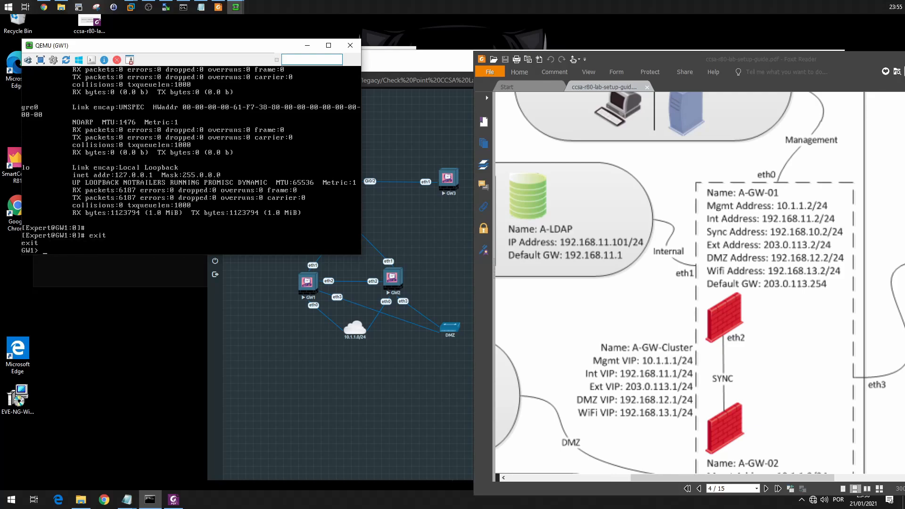
Save GW1's configuration from the regular command shell.
{"action": "type", "text": "save config"}
{"action": "key", "text": "Return"}
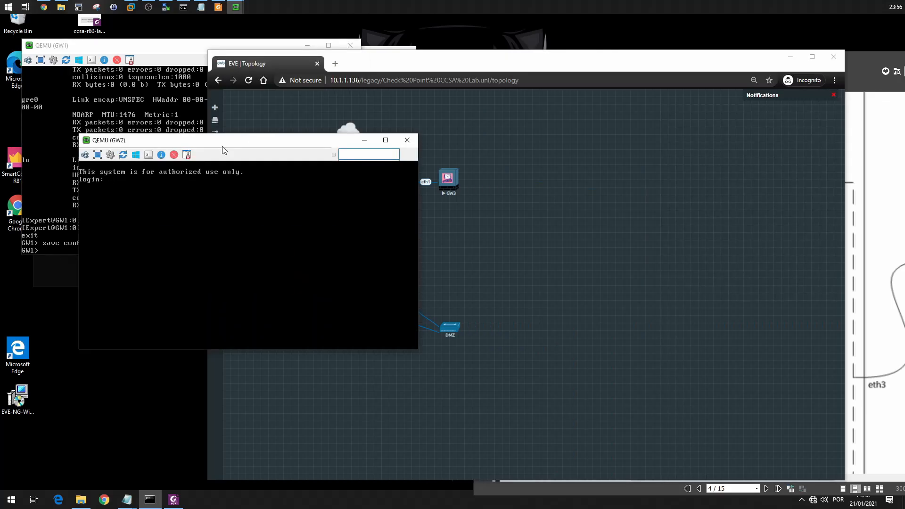
Log in to the GW2 console as admin with the account password.
{"action": "type", "text": "admin"}
{"action": "key", "text": "Return"}
Show GW2's routing table and the details of interface eth0.
{"action": "key", "text": "Return"}
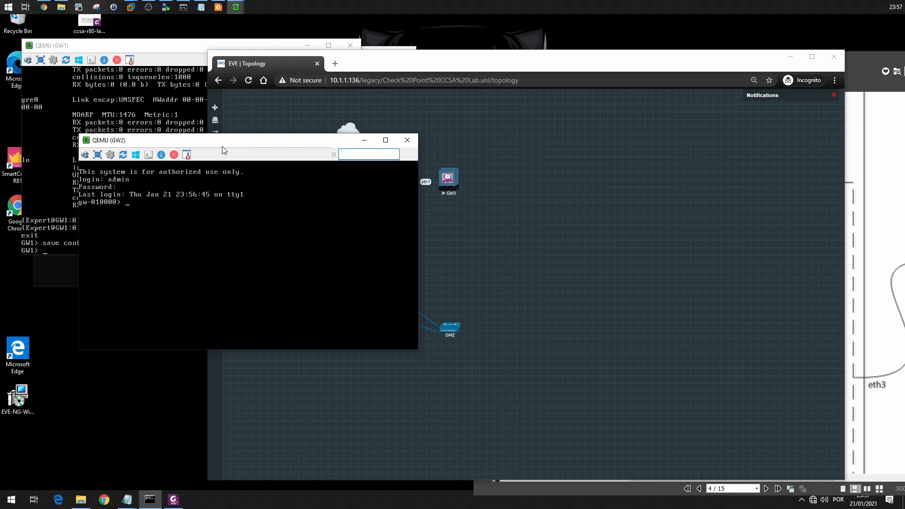
{"action": "type", "text": "show route"}
{"action": "key", "text": "Return"}
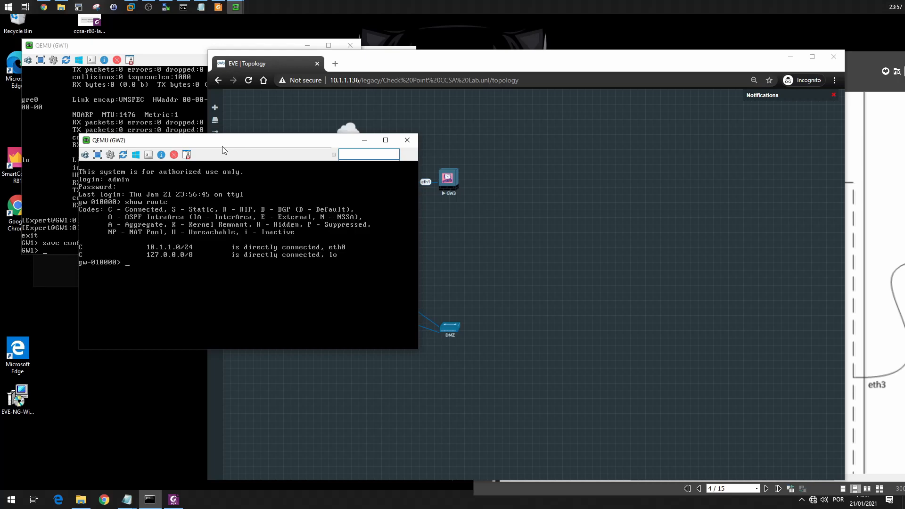
{"action": "type", "text": "show interface eth0"}
{"action": "key", "text": "Return"}
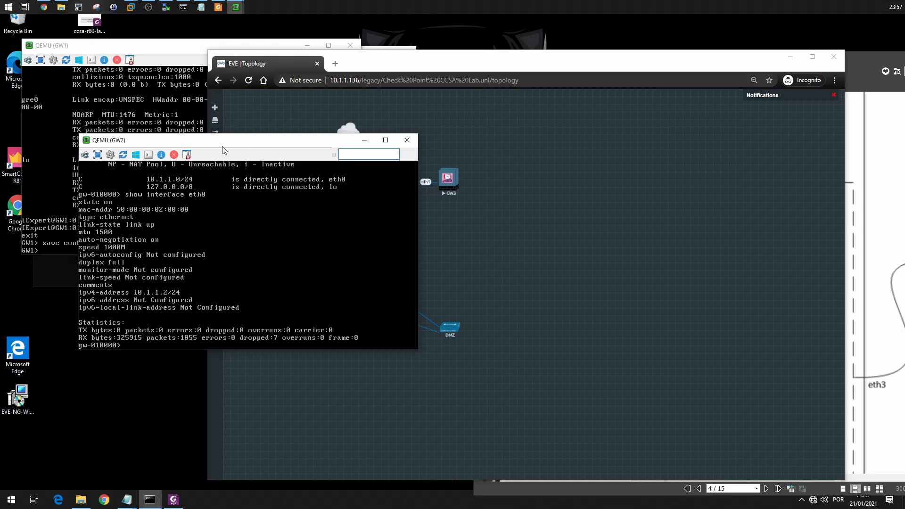
Set GW2's eth0 IPv4 address to 10.1.1.3 with mask length 24.
{"action": "type", "text": "set interface eth0 ipv4"}
{"action": "key", "text": "Tab"}
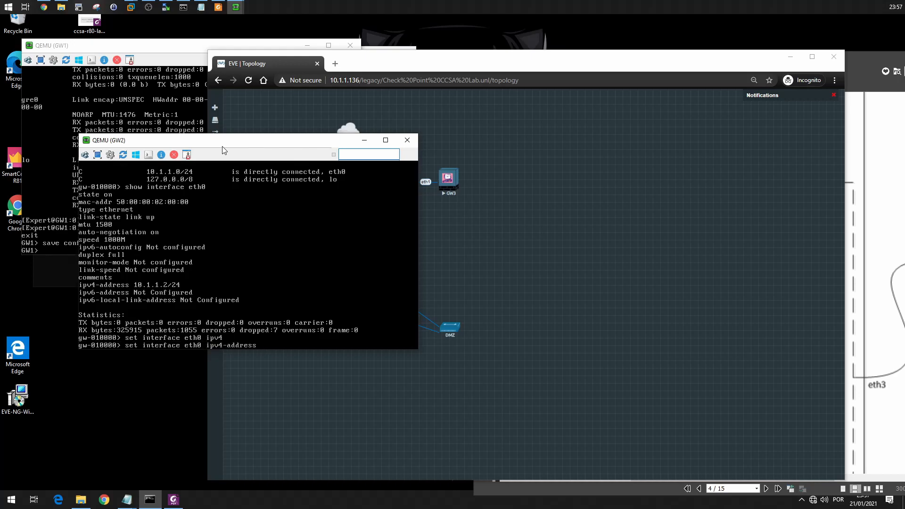
{"action": "type", "text": "10.1.1.3 mas"}
{"action": "key", "text": "Tab"}
{"action": "type", "text": "25"}
{"action": "key", "text": "BackSpace"}
{"action": "type", "text": "4"}
{"action": "key", "text": "Return"}
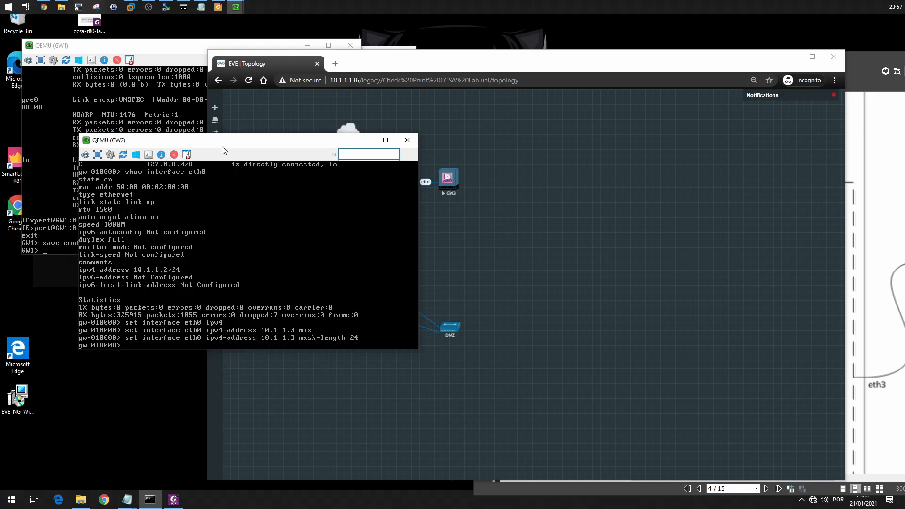
Arrange the topology, GW2 console and lab setup guide windows so the A-GW-02 addresses can be read alongside the console.
{"action": "key", "text": "BackSpace"}
{"action": "left_click_drag", "start_coordinate": [777, 64], "coordinate": [746, 60]}
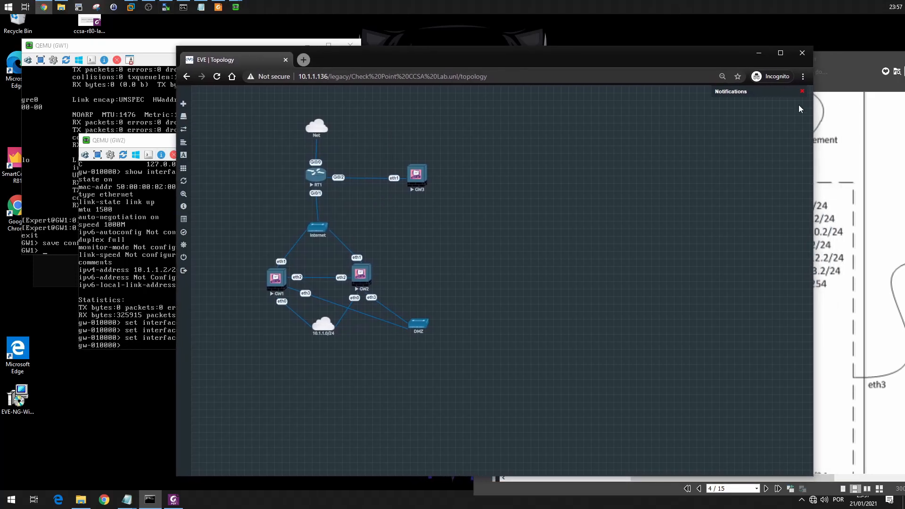
{"action": "left_click", "coordinate": [852, 155]}
{"action": "left_click", "coordinate": [141, 293]}
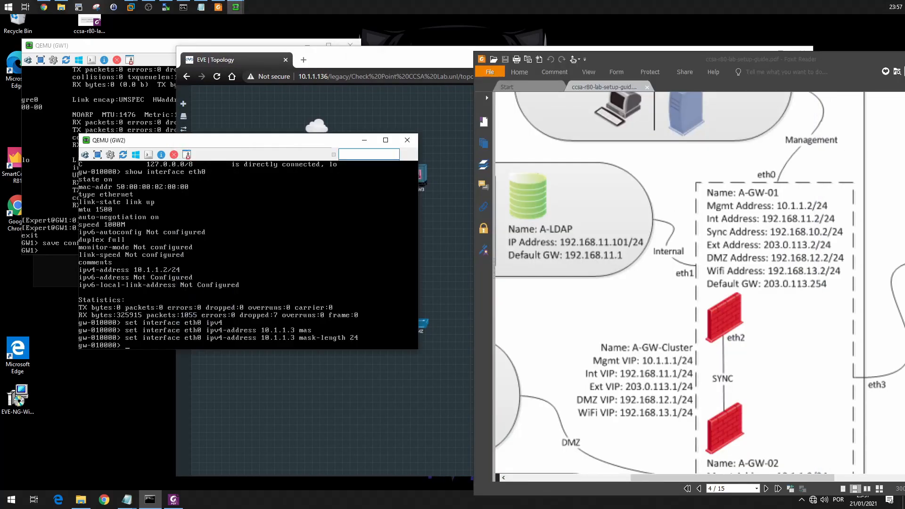
{"action": "left_click_drag", "start_coordinate": [720, 427], "coordinate": [704, 278]}
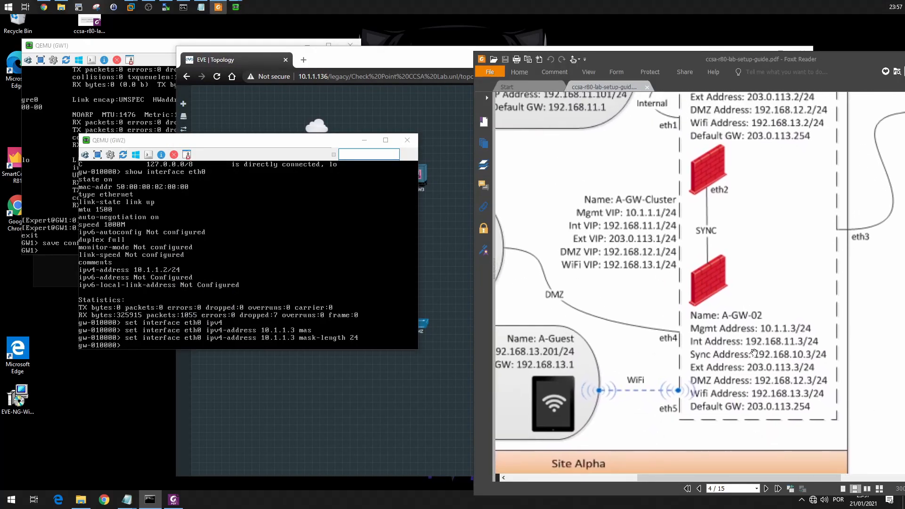
{"action": "left_click", "coordinate": [264, 283]}
{"action": "left_click_drag", "start_coordinate": [225, 140], "coordinate": [169, 64]}
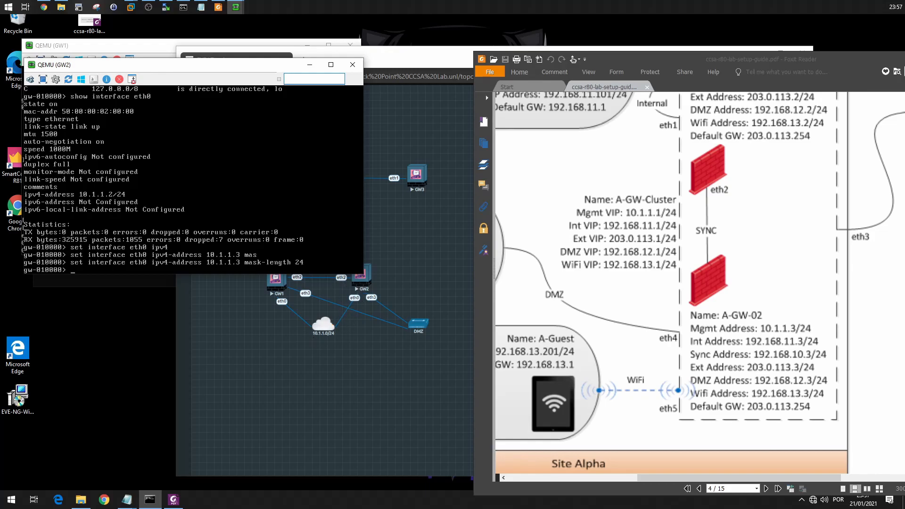
{"action": "mouse_move", "coordinate": [273, 64]}
{"action": "left_mouse_down"}
{"action": "mouse_move", "coordinate": [259, 196]}
{"action": "mouse_move", "coordinate": [252, 99]}
{"action": "mouse_move", "coordinate": [260, 68]}
{"action": "left_mouse_up"}
Set GW2's eth1 IPv4 address to 203.0.113.3 with mask length 24.
{"action": "type", "text": "set interface eth1 ipv4"}
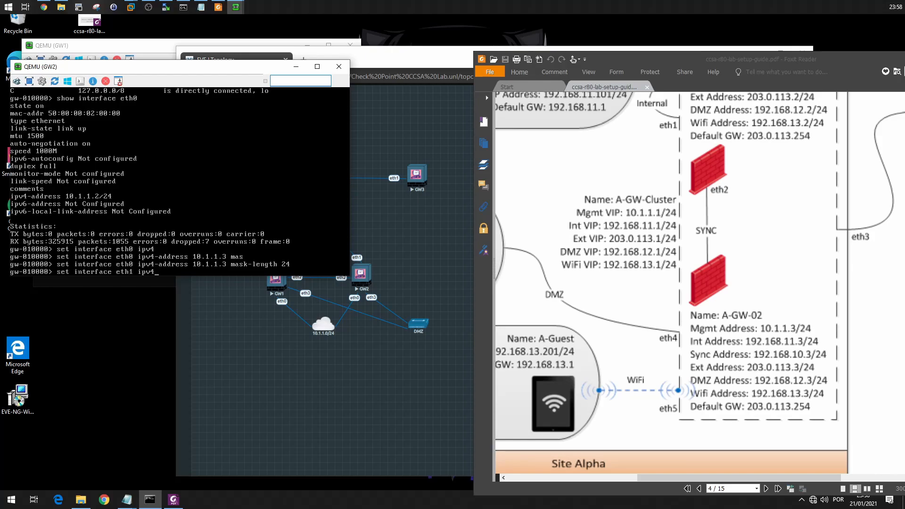
{"action": "key", "text": "Tab"}
{"action": "type", "text": "203.0.113.3 mas"}
{"action": "key", "text": "Tab"}
{"action": "type", "text": "25"}
{"action": "key", "text": "Return"}
Set the state of GW2's interface eth1 to on.
{"action": "type", "text": "set interface "}
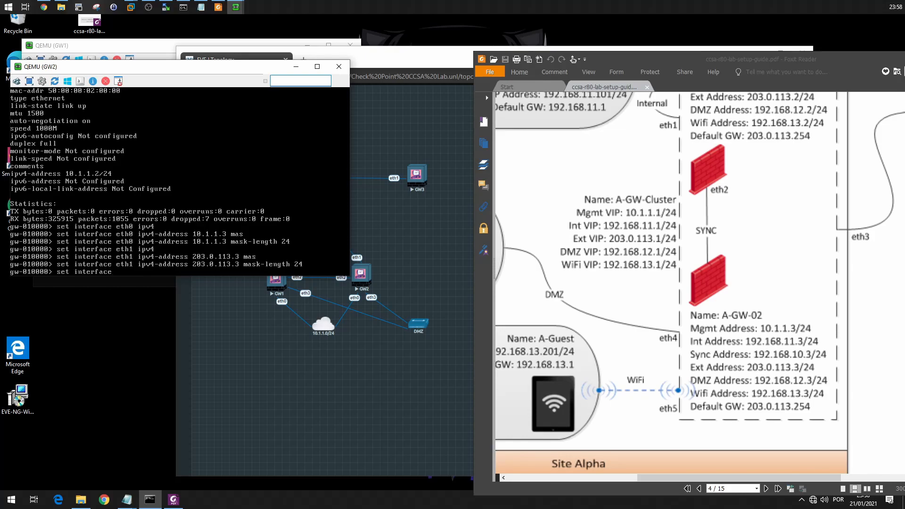
{"action": "type", "text": "eth"}
{"action": "type", "text": "1 ipv4"}
{"action": "key", "text": "BackSpace"}
{"action": "key", "text": "BackSpace"}
{"action": "key", "text": "BackSpace"}
{"action": "type", "text": "state on"}
{"action": "key", "text": "Return"}
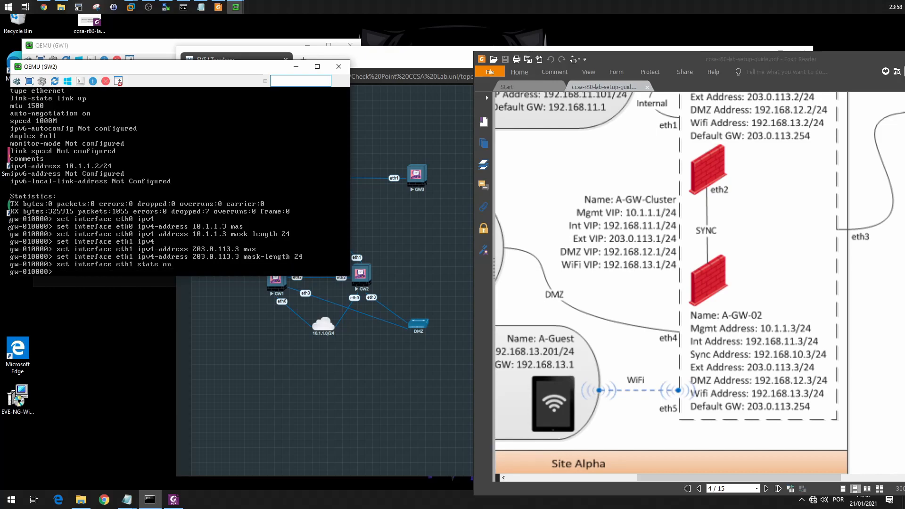
Set GW2's eth2 IPv4 address to 192.168.11.3 with mask length 24.
{"action": "type", "text": "set interface eth2 ipv4"}
{"action": "key", "text": "Tab"}
{"action": "type", "text": "192.,1"}
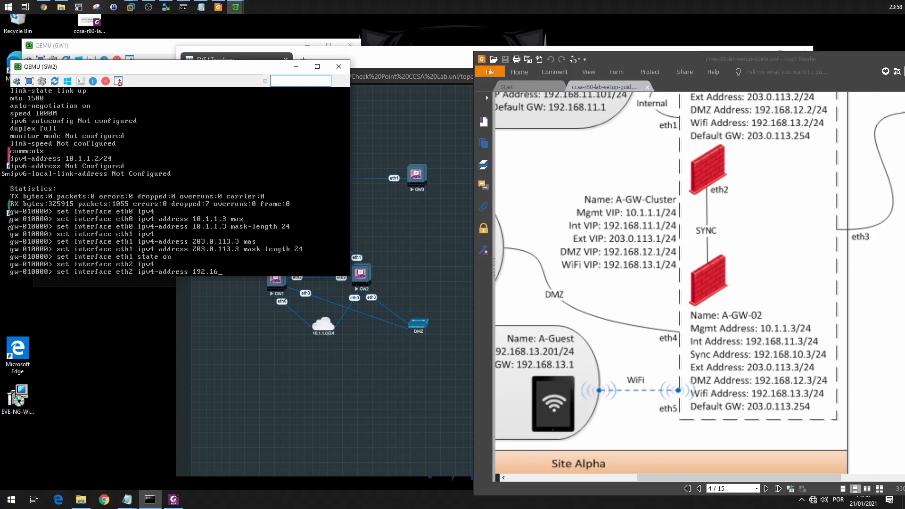
{"action": "type", "text": "8.,11.3 mas"}
{"action": "key", "text": "Tab"}
{"action": "type", "text": "25"}
{"action": "key", "text": "BackSpace"}
{"action": "type", "text": "4"}
{"action": "key", "text": "Return"}
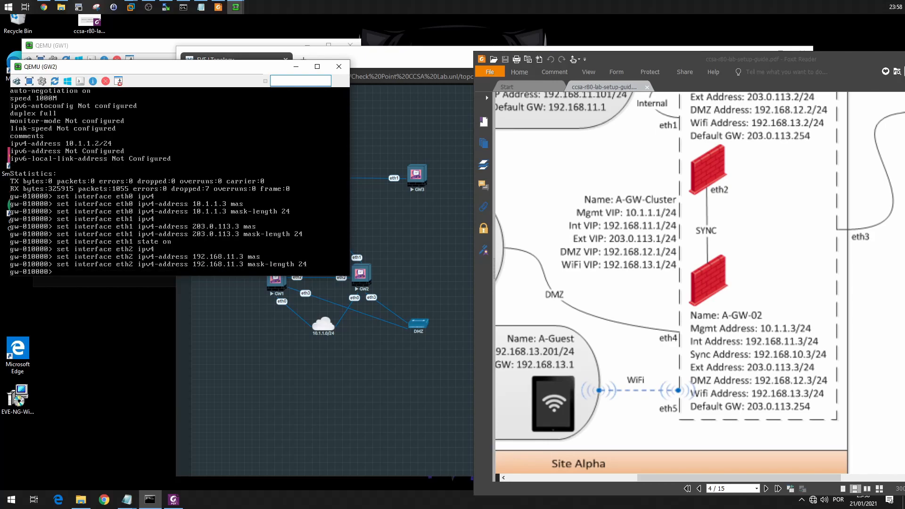
Set the state of GW2's interface eth2 to on.
{"action": "type", "text": "set interface ee"}
{"action": "key", "text": "BackSpace"}
{"action": "type", "text": "th2 state on"}
{"action": "key", "text": "Return"}
Set GW2's eth3 IPv4 address to 192.168.12.3 with mask length 24.
{"action": "type", "text": "set interfac"}
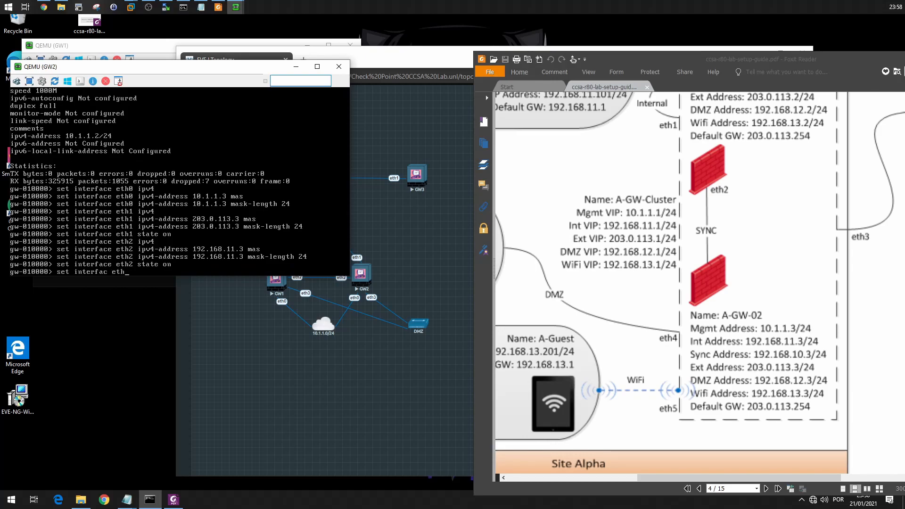
{"action": "type", "text": "e eth3 ipv4"}
{"action": "key", "text": "Tab"}
{"action": "type", "text": "19"}
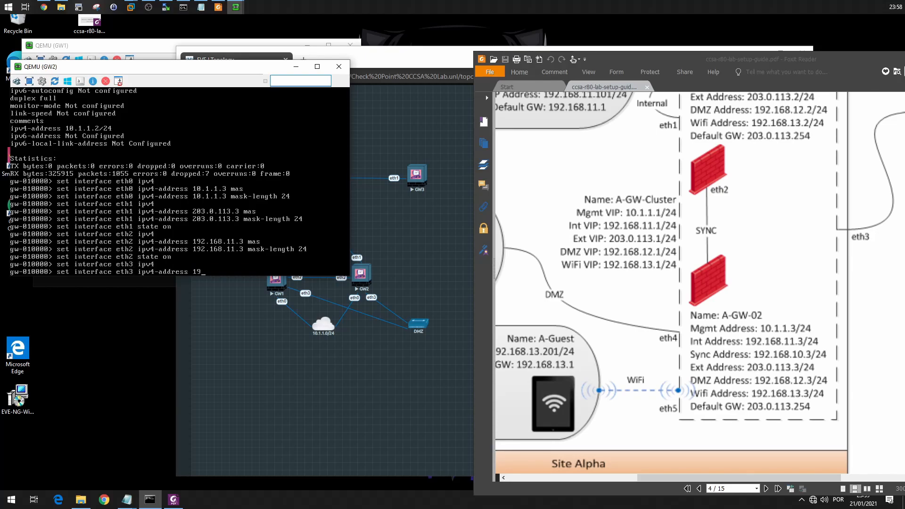
{"action": "type", "text": "2.168.12.3 mas"}
{"action": "key", "text": "Tab"}
{"action": "type", "text": "25"}
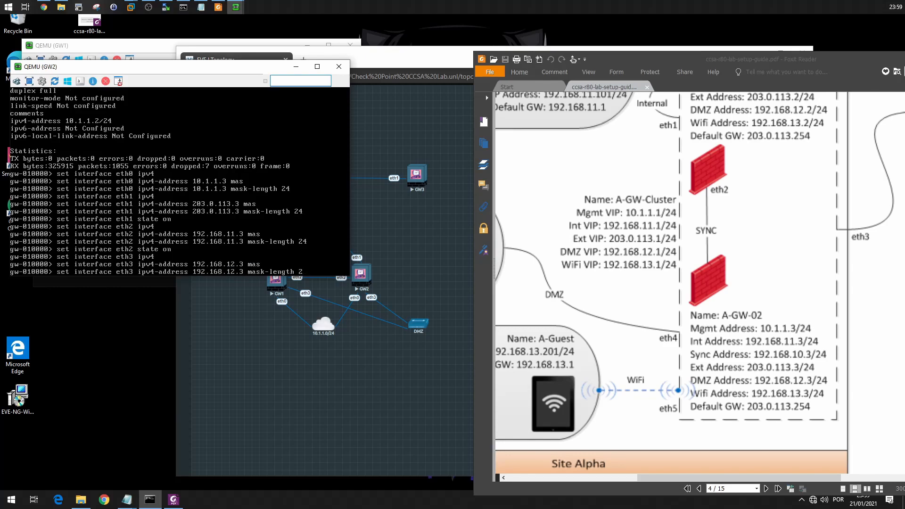
{"action": "key", "text": "Return"}
Set the state of GW2's interface eth3 to on.
{"action": "type", "text": "set inter"}
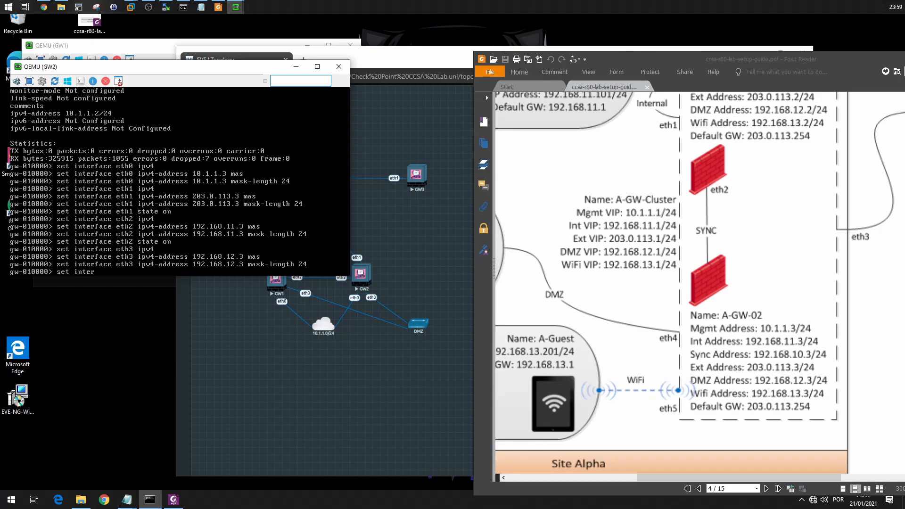
{"action": "type", "text": "face et"}
{"action": "type", "text": "ht"}
{"action": "type", "text": "3 state on"}
{"action": "key", "text": "Return"}
Try to add GW2's default static route with next-hop gateway address 203.0.113.254 set to on.
{"action": "type", "text": "set"}
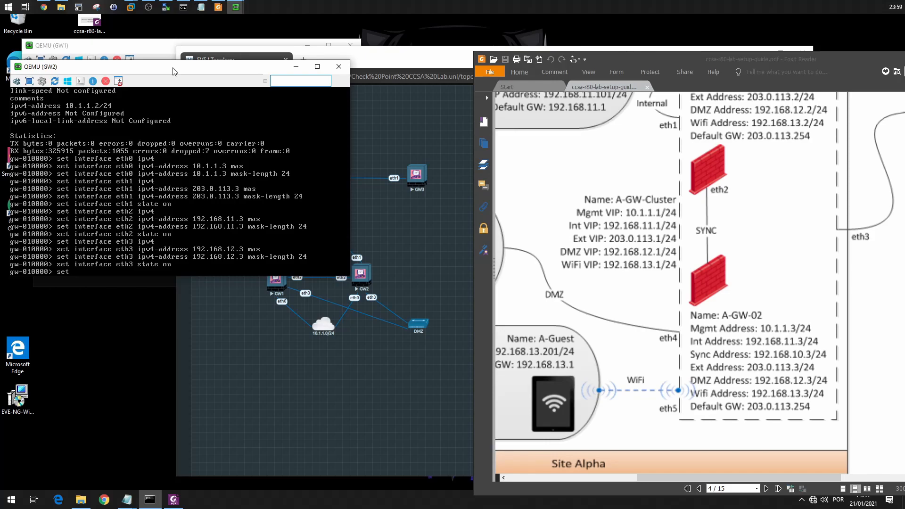
{"action": "type", "text": "stat"}
{"action": "type", "text": "ic'ro"}
{"action": "type", "text": "r"}
{"action": "key", "text": "Tab"}
{"action": "type", "text": "defa"}
{"action": "key", "text": "Tab"}
{"action": "type", "text": "ga"}
{"action": "key", "text": "Tab"}
{"action": "key", "text": "BackSpace"}
{"action": "key", "text": "BackSpace"}
{"action": "type", "text": "d"}
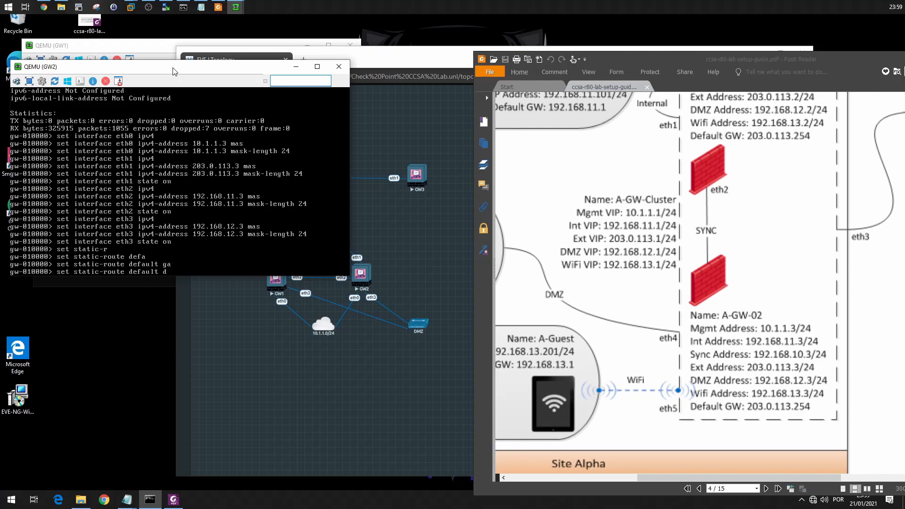
{"action": "key", "text": "BackSpace"}
{"action": "key", "text": "Tab"}
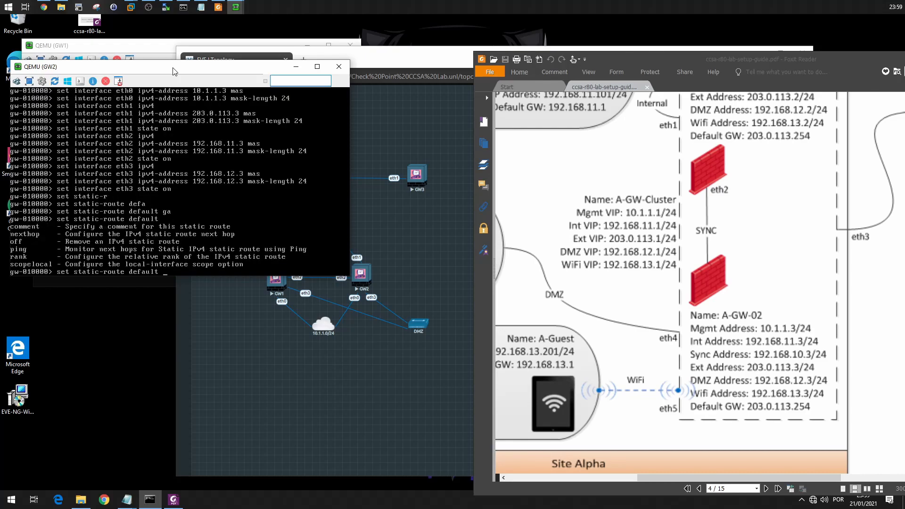
{"action": "type", "text": "ne"}
{"action": "key", "text": "Tab"}
{"action": "type", "text": "ga"}
{"action": "key", "text": "Tab"}
{"action": "type", "text": "ad"}
{"action": "key", "text": "Tab"}
{"action": "type", "text": "203"}
{"action": "type", "text": ".113"}
{"action": "key", "text": "BackSpace"}
{"action": "key", "text": "BackSpace"}
{"action": "key", "text": "BackSpace"}
{"action": "type", "text": "0.113.254 on"}
{"action": "key", "text": "Return"}
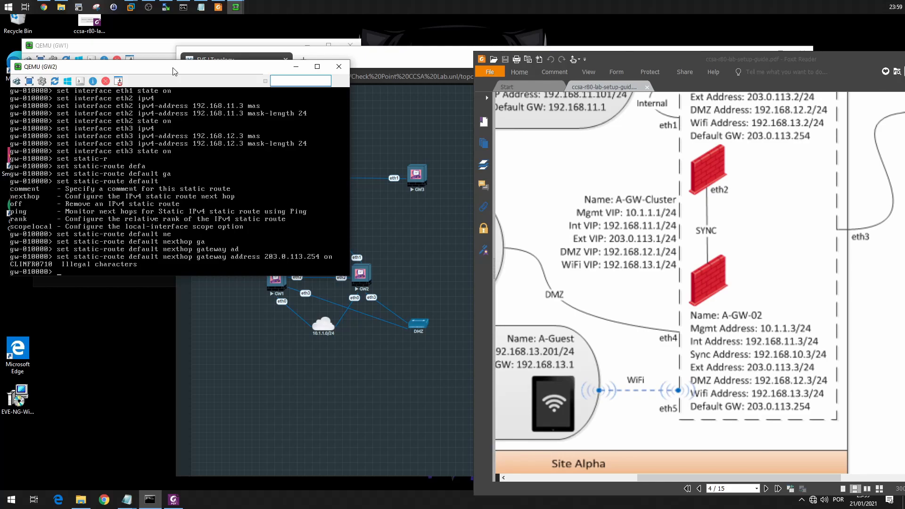
Re-enter GW2's default static route from scratch with next-hop gateway address 203.0.113.254 and turn it on.
{"action": "key", "text": "Up"}
{"action": "key", "text": "BackSpace"}
{"action": "key", "text": "BackSpace"}
{"action": "key", "text": "BackSpace"}
{"action": "key", "text": "ctrl+u"}
{"action": "type", "text": "set static-r"}
{"action": "key", "text": "Tab"}
{"action": "type", "text": "defa"}
{"action": "key", "text": "Tab"}
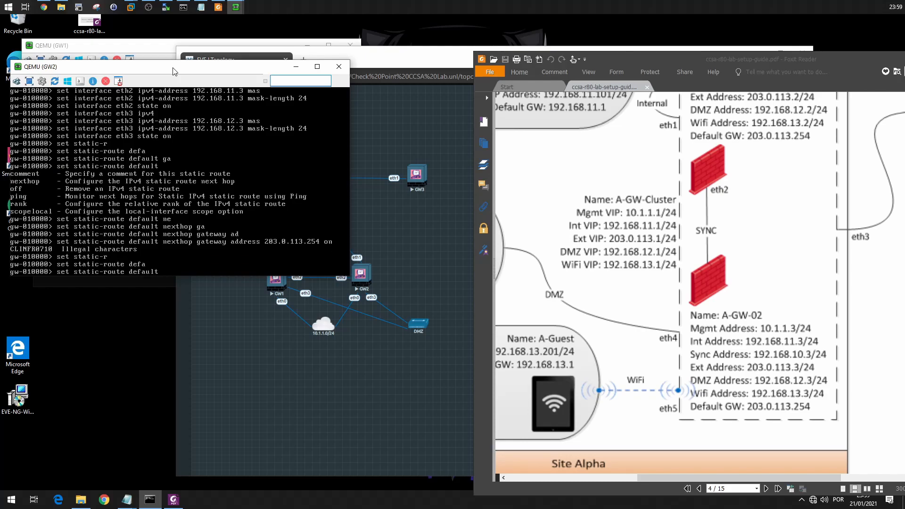
{"action": "type", "text": "ne"}
{"action": "key", "text": "Tab"}
{"action": "type", "text": "ga"}
{"action": "key", "text": "Tab"}
{"action": "type", "text": "ad"}
{"action": "key", "text": "Tab"}
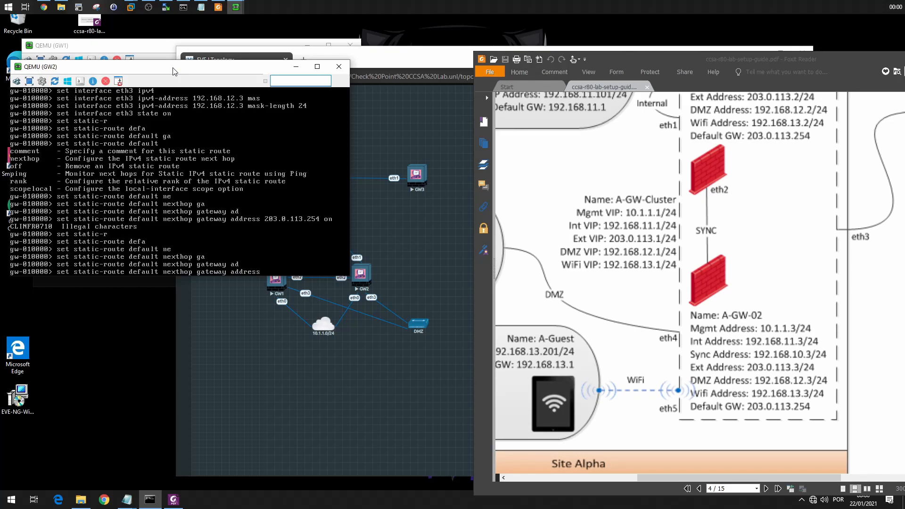
{"action": "key", "text": "Tab"}
{"action": "type", "text": "203.0.113"}
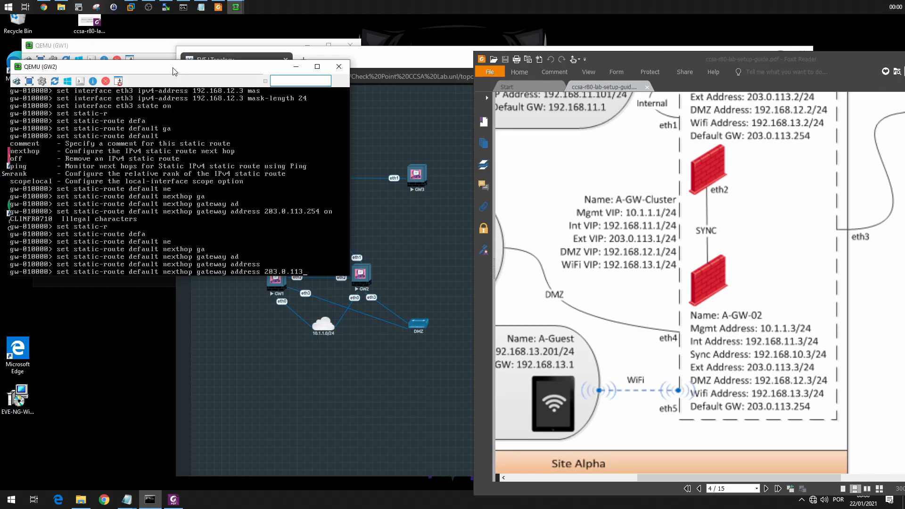
{"action": "type", "text": ".254"}
{"action": "key", "text": "Tab"}
{"action": "type", "text": "p"}
{"action": "key", "text": "BackSpace"}
{"action": "type", "text": "on"}
{"action": "key", "text": "Return"}
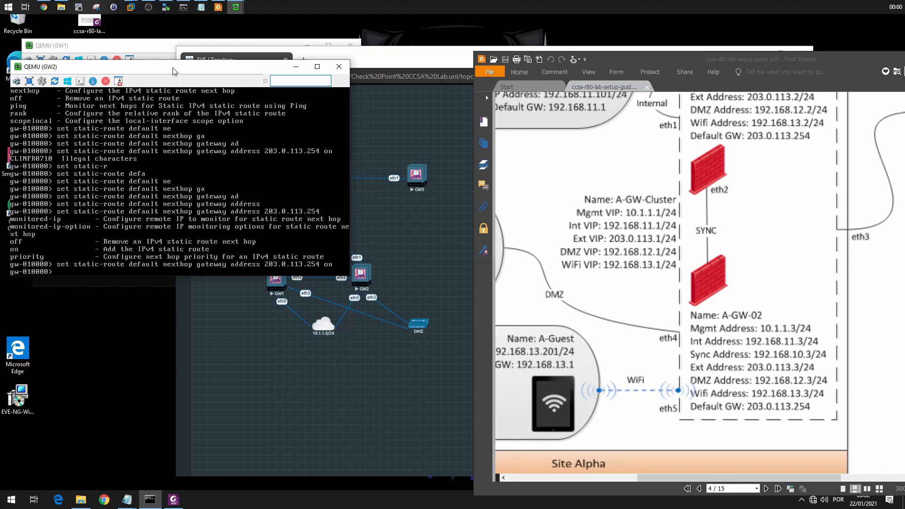
Set the second gateway's hostname to GW2.
{"action": "type", "text": "set hostname"}
{"action": "type", "text": "GW2"}
{"action": "key", "text": "Return"}
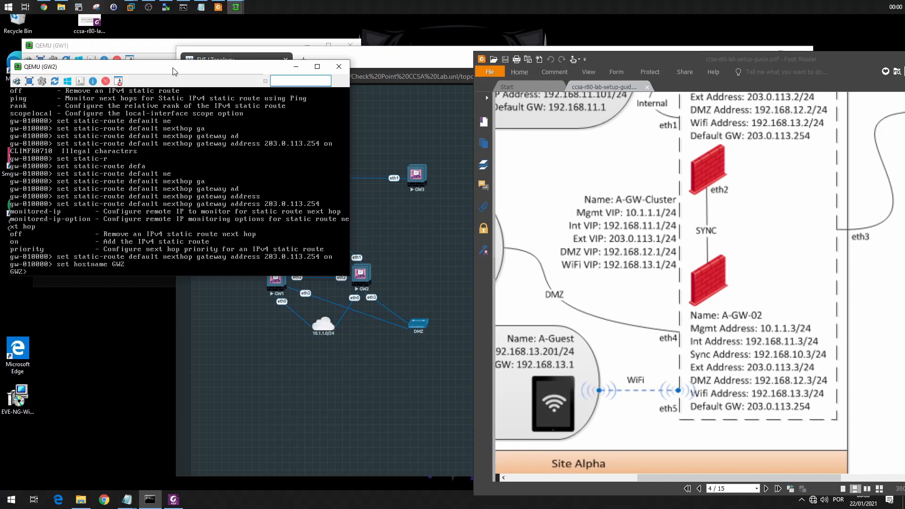
Set the expert password on GW2, entering the new password and repeating it.
{"action": "type", "text": "ex"}
{"action": "type", "text": "et expe"}
{"action": "type", "text": "rt-p"}
{"action": "key", "text": "Tab"}
{"action": "key", "text": "Return"}
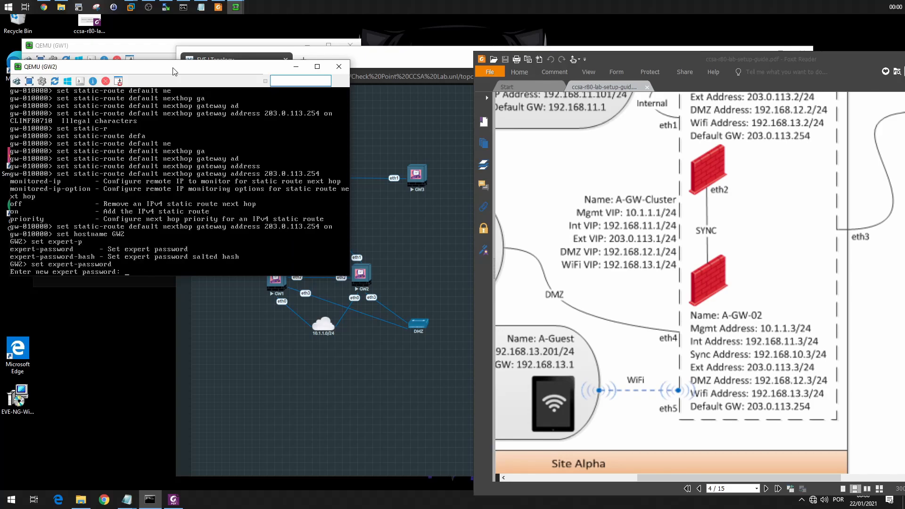
{"action": "key", "text": "Return"}
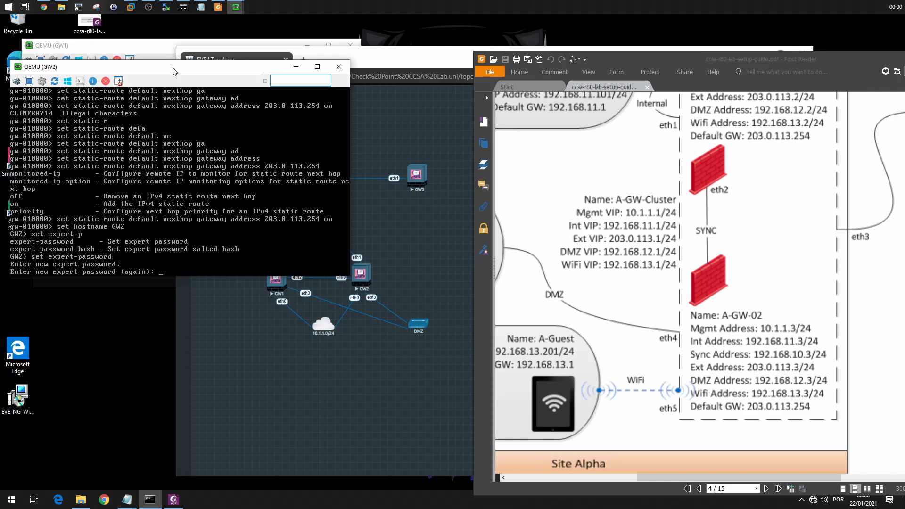
{"action": "key", "text": "Return"}
Enter expert mode on GW2 using the expert password.
{"action": "type", "text": "expert"}
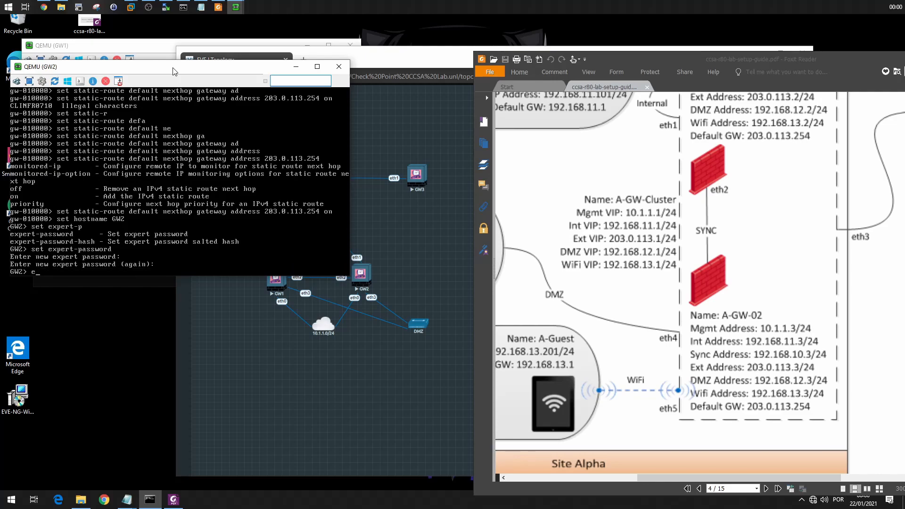
{"action": "key", "text": "Return"}
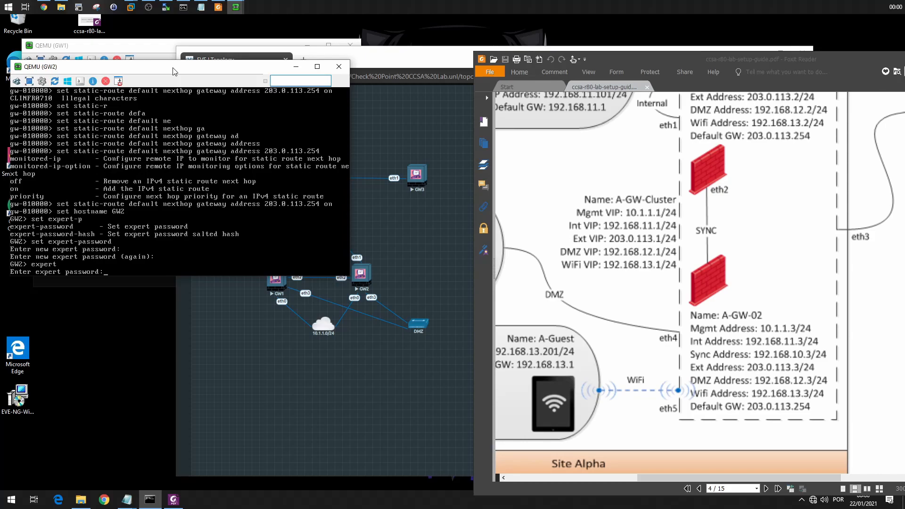
{"action": "key", "text": "Return"}
Exit expert mode on GW2 and save the configuration.
{"action": "type", "text": "exio"}
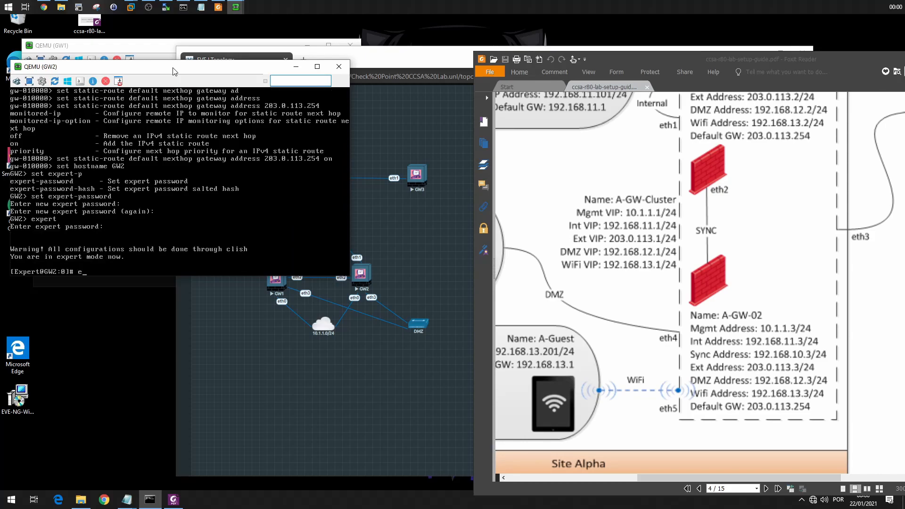
{"action": "key", "text": "Return"}
{"action": "type", "text": "exit"}
{"action": "key", "text": "Return"}
{"action": "type", "text": "save config"}
{"action": "key", "text": "Return"}
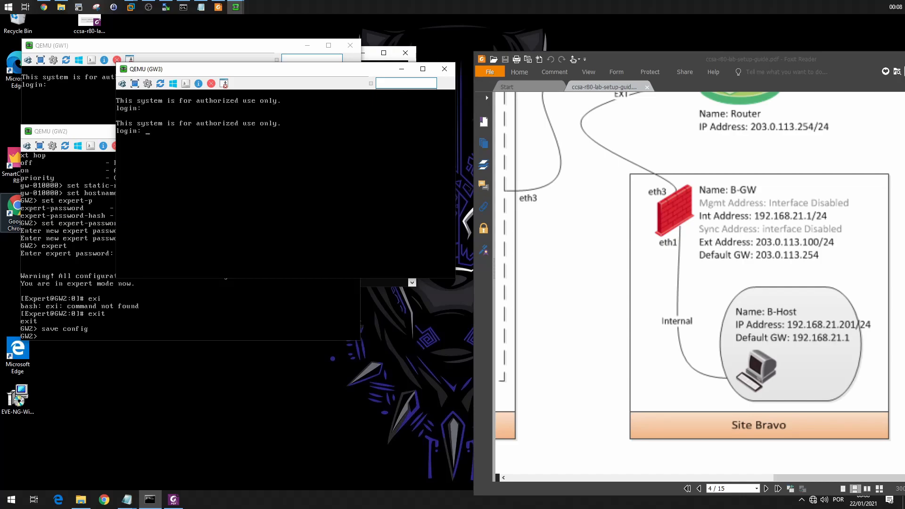
Log in to the GW3 console as admin with the account password.
{"action": "type", "text": "admin"}
{"action": "key", "text": "Return"}
{"action": "key", "text": "Return"}
Try to name the third gateway with the commands "host GW3" and "hostname GW3".
{"action": "type", "text": "host GW3"}
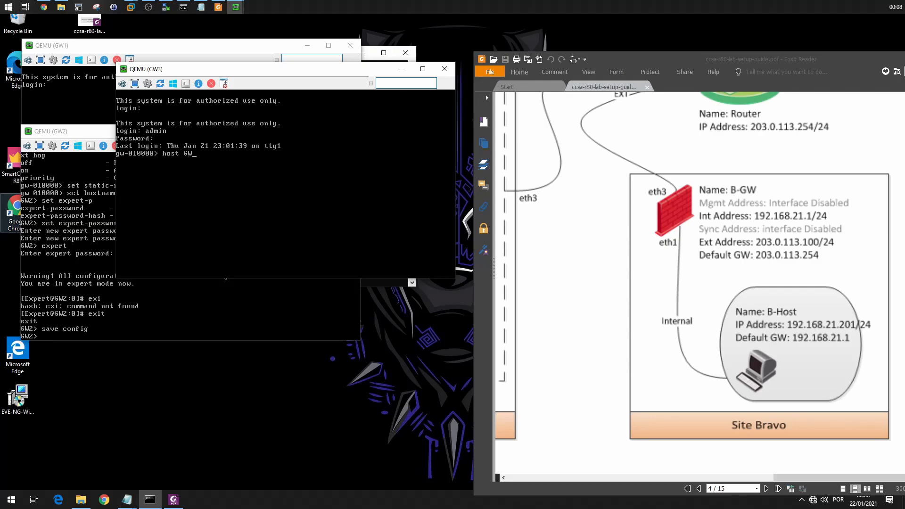
{"action": "key", "text": "Return"}
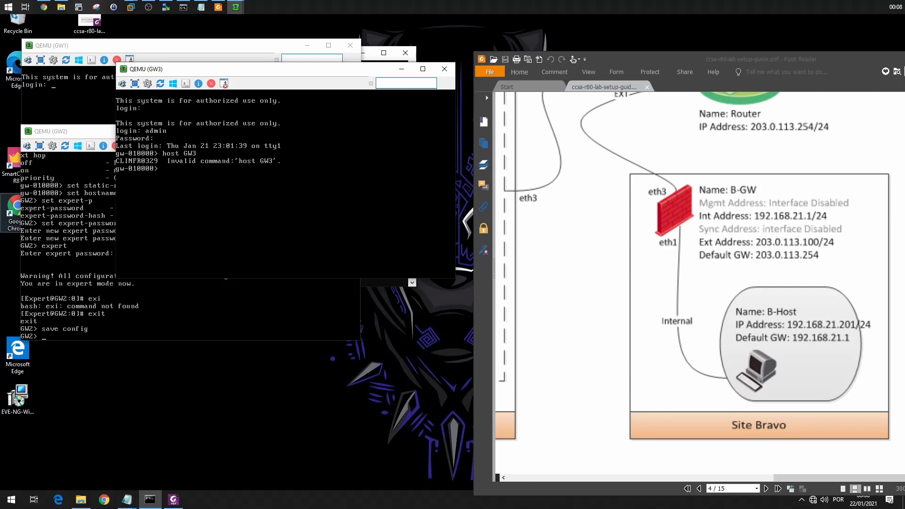
{"action": "type", "text": "hostname GW3"}
{"action": "key", "text": "Return"}
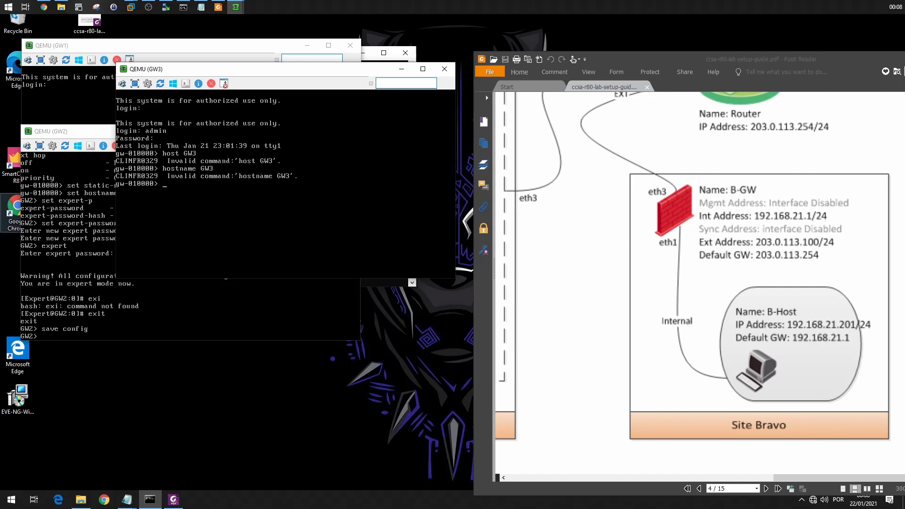
Set the third gateway's hostname to GW3 using the set hostname command.
{"action": "type", "text": "set hostname GW3"}
{"action": "key", "text": "Return"}
Arrange the topology, GW3 console and lab setup guide windows so the B-GW addresses can be read alongside the console.
{"action": "type", "text": "set interface"}
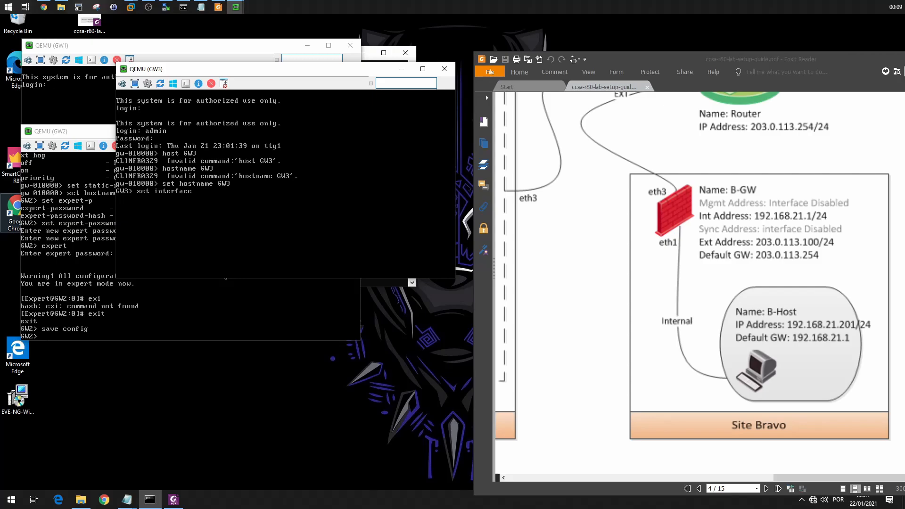
{"action": "key", "text": "alt+Tab"}
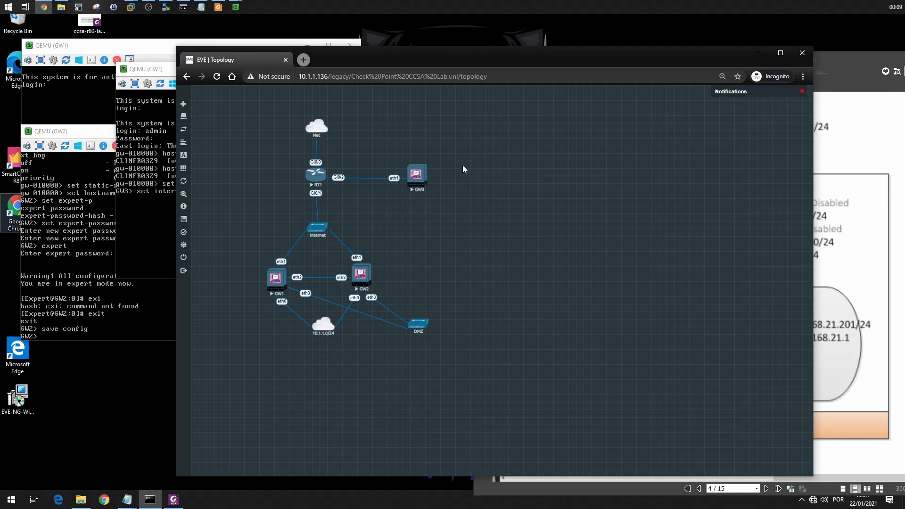
{"action": "left_click_drag", "start_coordinate": [475, 58], "coordinate": [339, 158]}
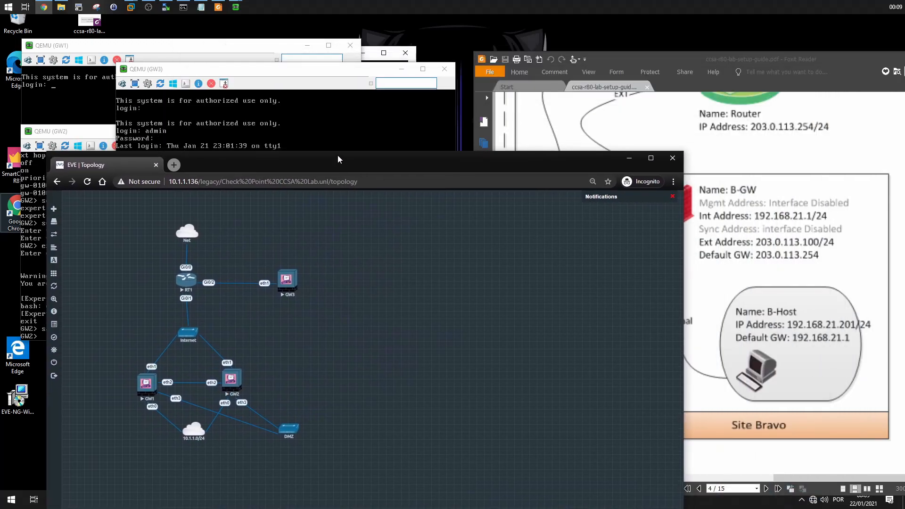
{"action": "left_click", "coordinate": [344, 128]}
{"action": "left_click_drag", "start_coordinate": [722, 278], "coordinate": [699, 258]}
{"action": "left_click", "coordinate": [372, 222]}
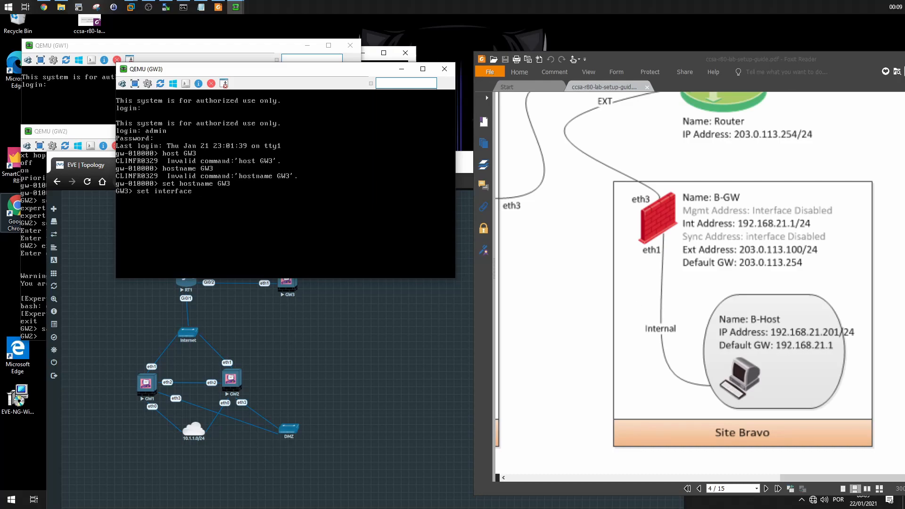
Set GW3's eth0 IPv4 address to 192.168.21.1 with mask length 24.
{"action": "type", "text": "th0 ipv4"}
{"action": "key", "text": "Tab"}
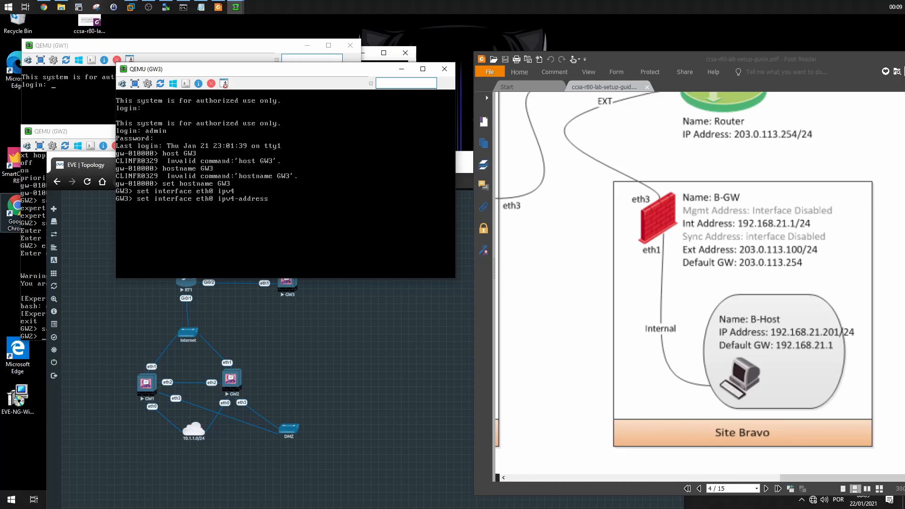
{"action": "type", "text": "192.168.21.1 mas"}
{"action": "key", "text": "Tab"}
{"action": "type", "text": "24"}
{"action": "key", "text": "Return"}
Set GW3's eth1 IPv4 address to 203.0.113.100 with mask length 24.
{"action": "type", "text": "set inter"}
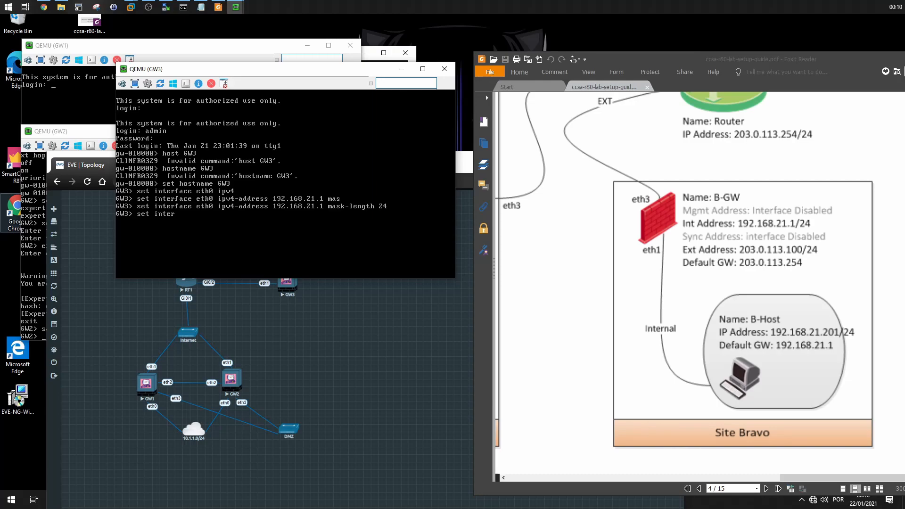
{"action": "type", "text": "face eth1 ipv4"}
{"action": "key", "text": "Tab"}
{"action": "type", "text": "203.0.113"}
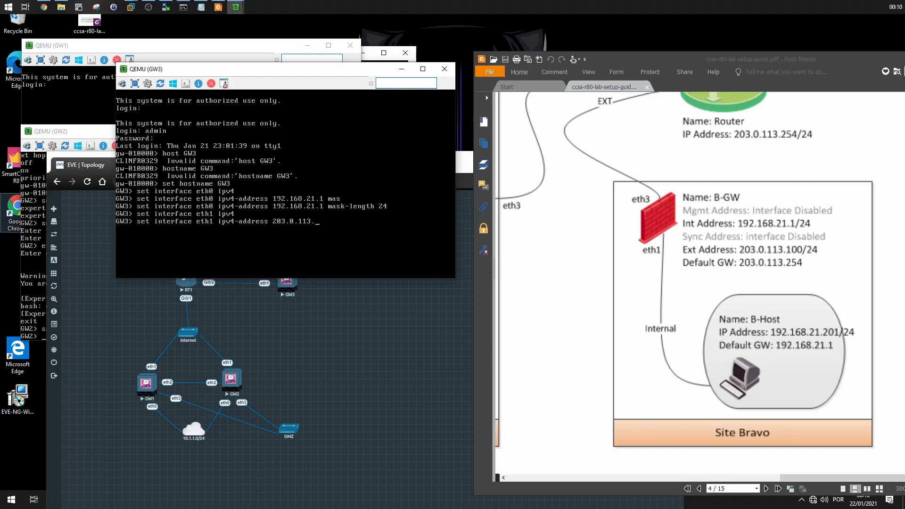
{"action": "type", "text": ".100 mas"}
{"action": "key", "text": "Tab"}
{"action": "type", "text": "24"}
{"action": "key", "text": "Return"}
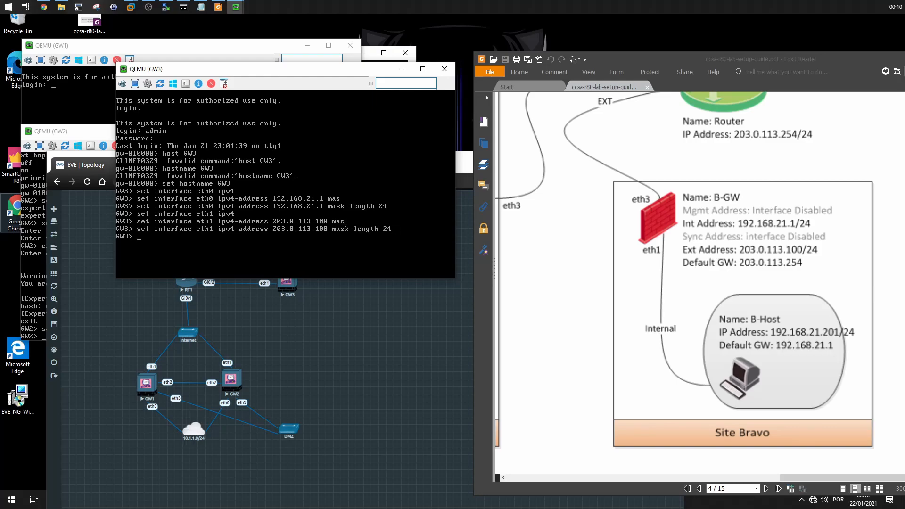
Set the state of GW3's interface eth1 to on.
{"action": "type", "text": "set interface st"}
{"action": "key", "text": "BackSpace"}
{"action": "key", "text": "BackSpace"}
{"action": "type", "text": "eth1 state on"}
{"action": "key", "text": "Return"}
Set GW3's default static route to nexthop gateway address 203.0.113.254 and turn it on.
{"action": "type", "text": "set"}
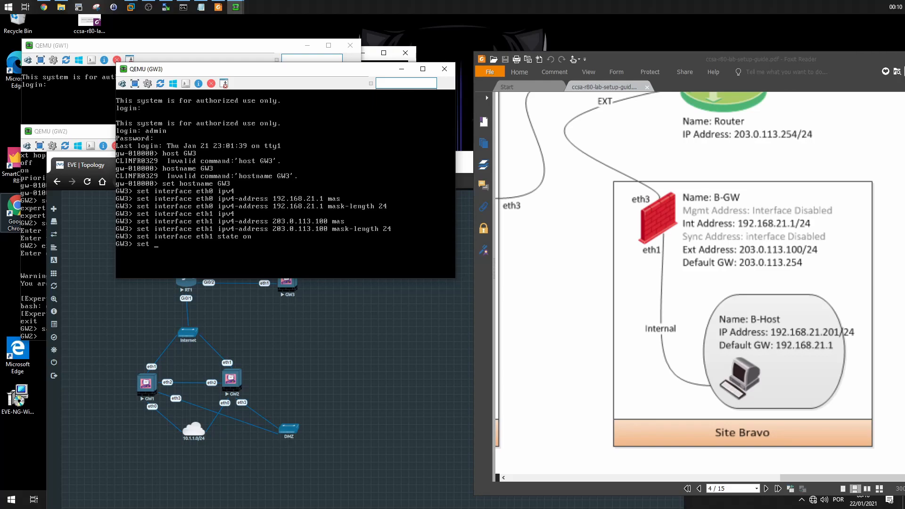
{"action": "type", "text": " static-r"}
{"action": "key", "text": "Tab"}
{"action": "key", "text": "Tab"}
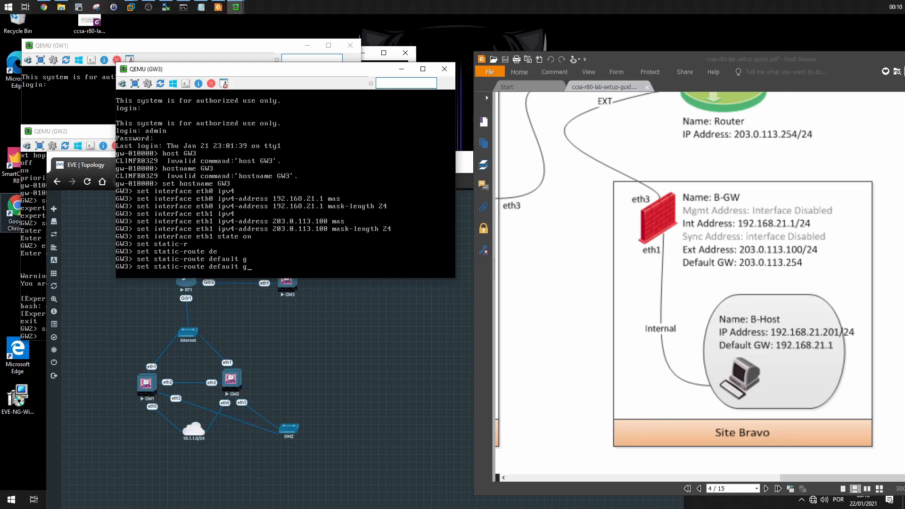
{"action": "type", "text": "ne"}
{"action": "key", "text": "Tab"}
{"action": "type", "text": "ga"}
{"action": "key", "text": "Tab"}
{"action": "type", "text": "ad"}
{"action": "key", "text": "Tab"}
{"action": "type", "text": "203.0.113.2"}
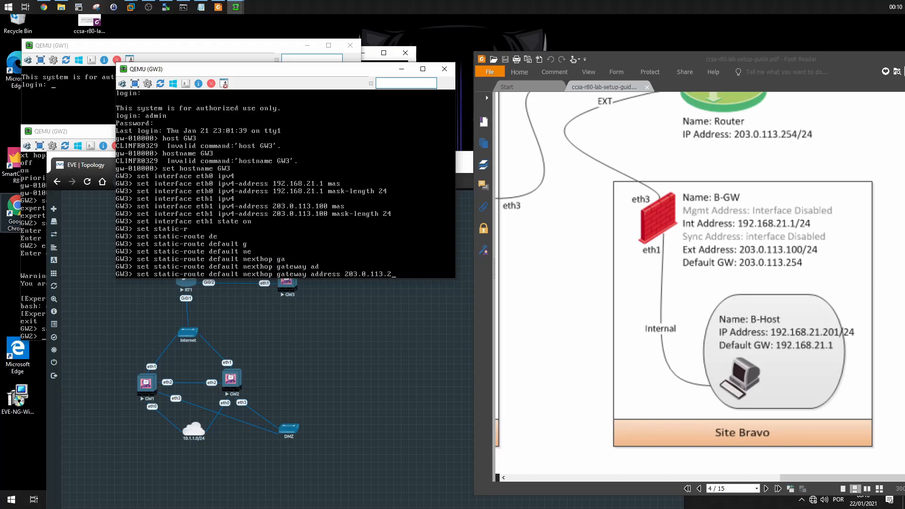
{"action": "type", "text": "54"}
{"action": "key", "text": "BackSpace"}
{"action": "type", "text": "54 on"}
{"action": "key", "text": "Return"}
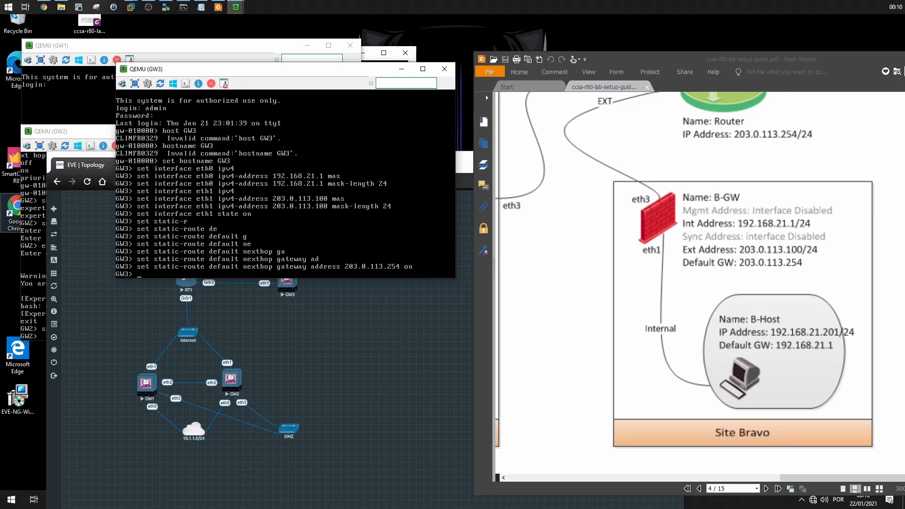
Set the expert password on GW3, entering the new password twice.
{"action": "type", "text": "set expert-pas"}
{"action": "key", "text": "Tab"}
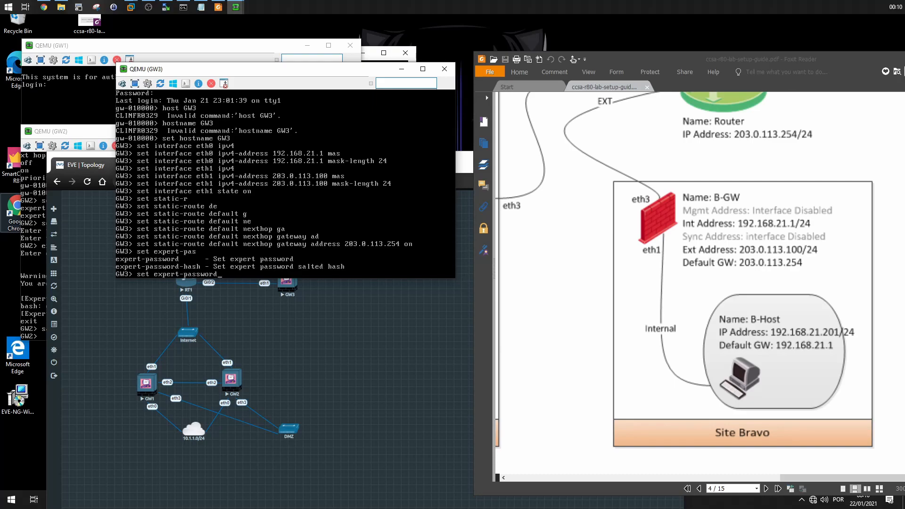
{"action": "key", "text": "Return"}
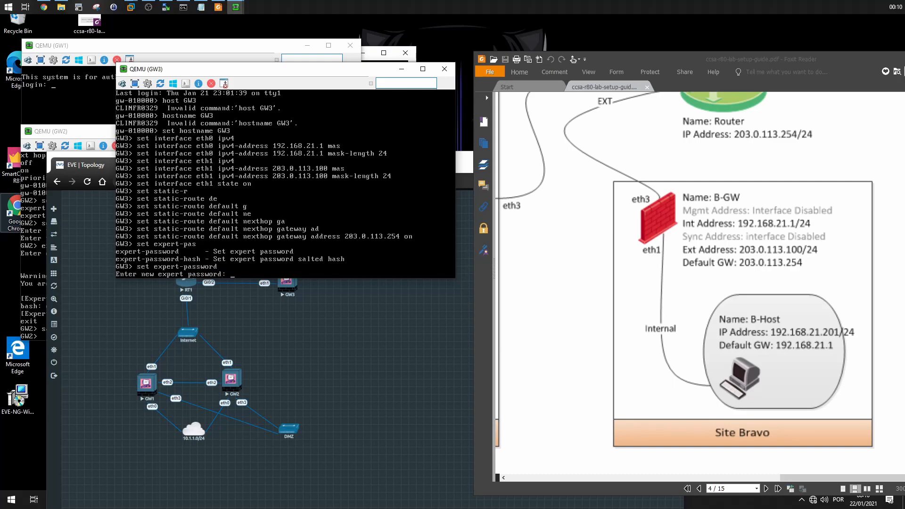
{"action": "key", "text": "Return"}
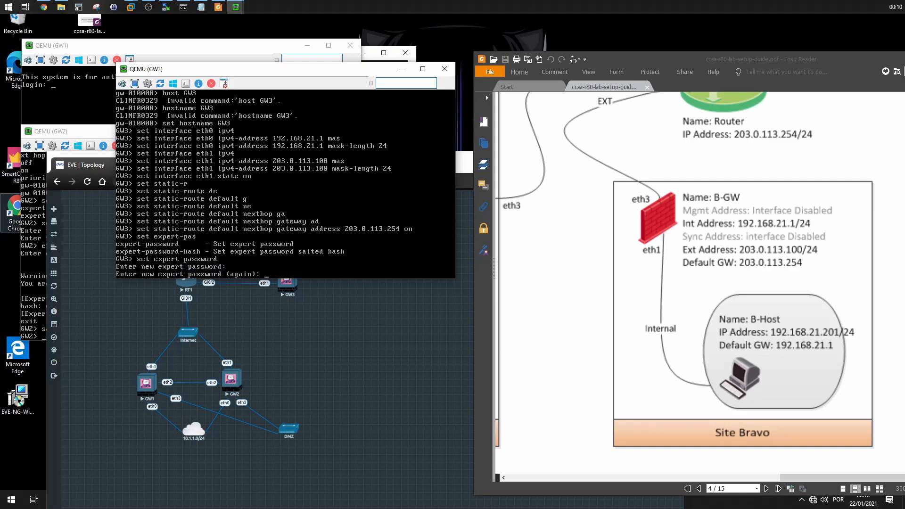
{"action": "key", "text": "Return"}
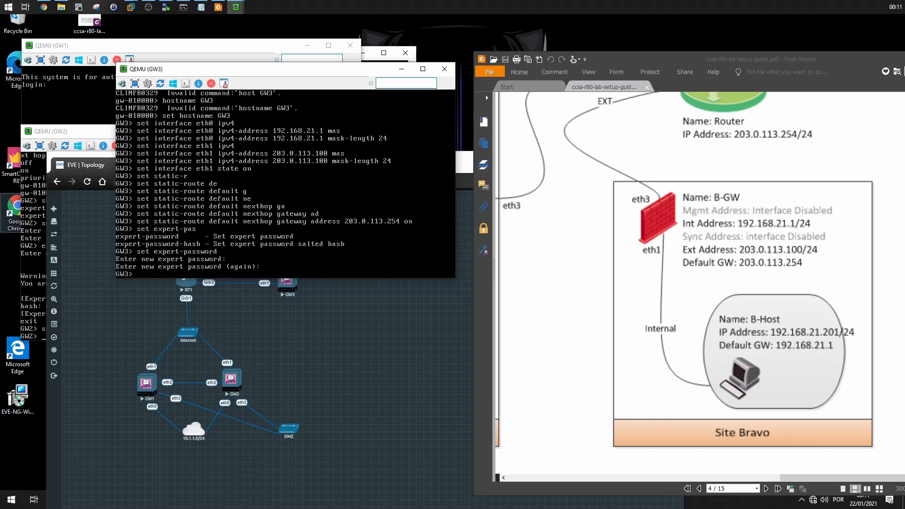
Enter expert mode on GW3 with the expert password.
{"action": "type", "text": "expert"}
{"action": "key", "text": "Return"}
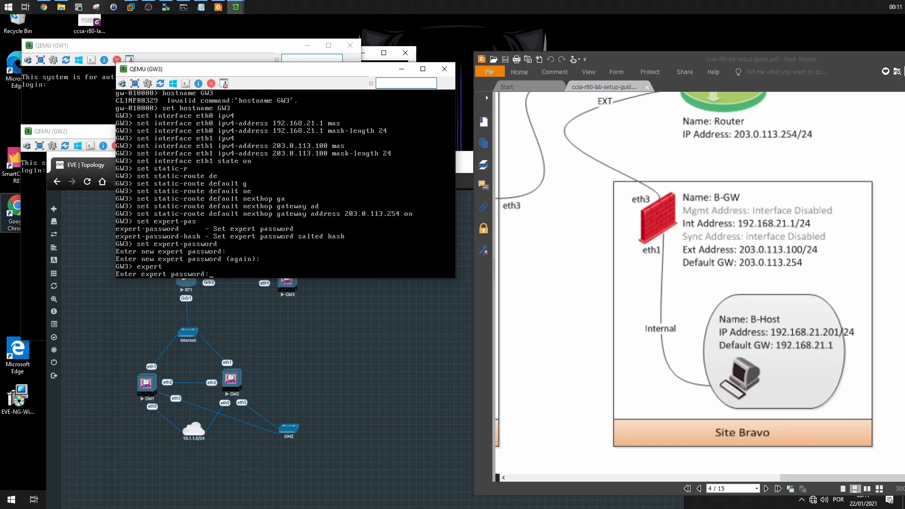
{"action": "key", "text": "Return"}
{"action": "key", "text": "Return"}
{"action": "key", "text": "Return"}
{"action": "key", "text": "Return"}
Exit expert mode on GW3 and save the gateway's configuration.
{"action": "type", "text": "exit"}
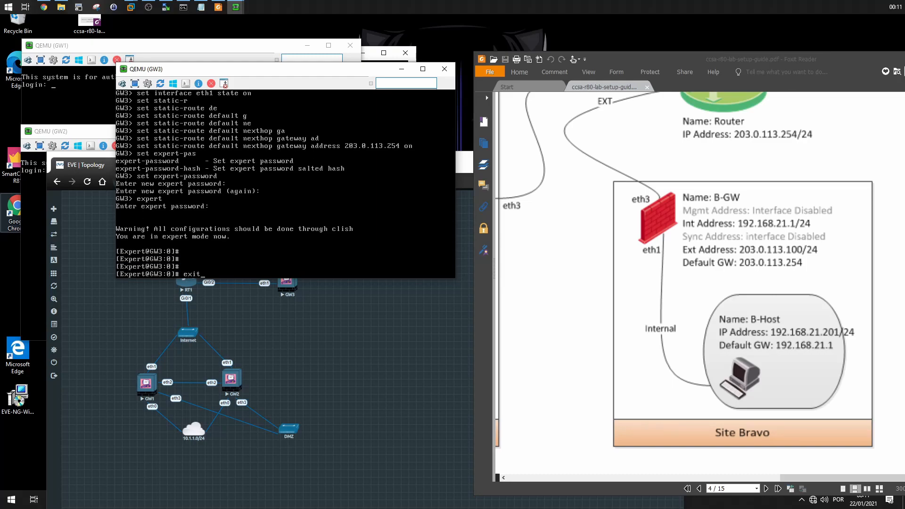
{"action": "key", "text": "Return"}
{"action": "type", "text": "save config"}
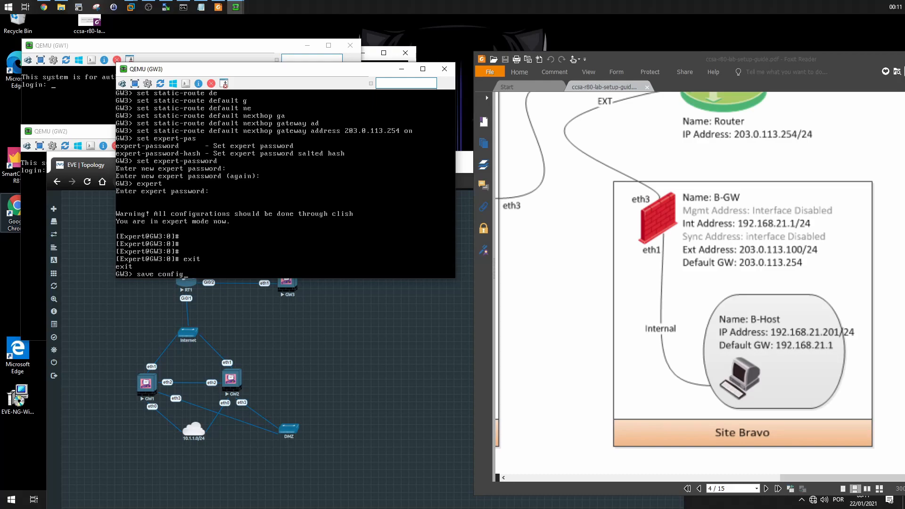
{"action": "key", "text": "Return"}
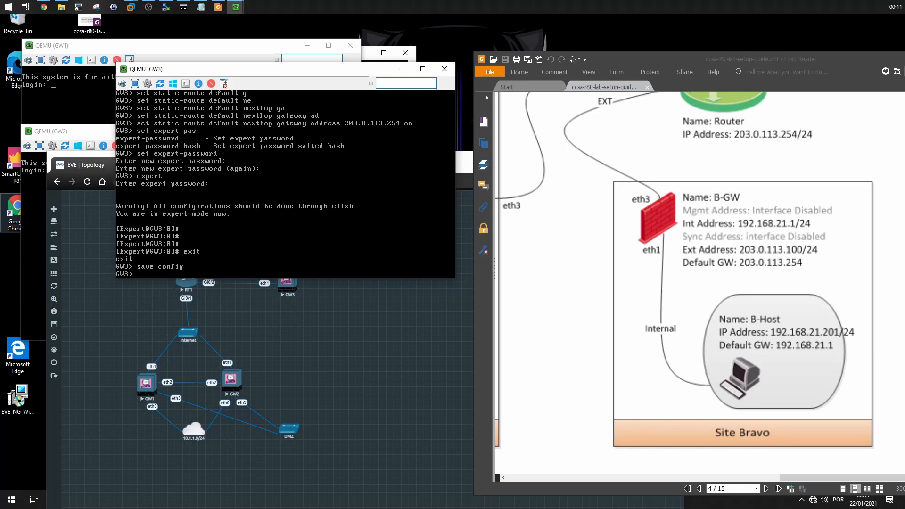
{"action": "left_click_drag", "start_coordinate": [512, 174], "coordinate": [622, 259]}
{"action": "scroll", "coordinate": [623, 258], "scroll_direction": "down", "scroll_amount": 2}
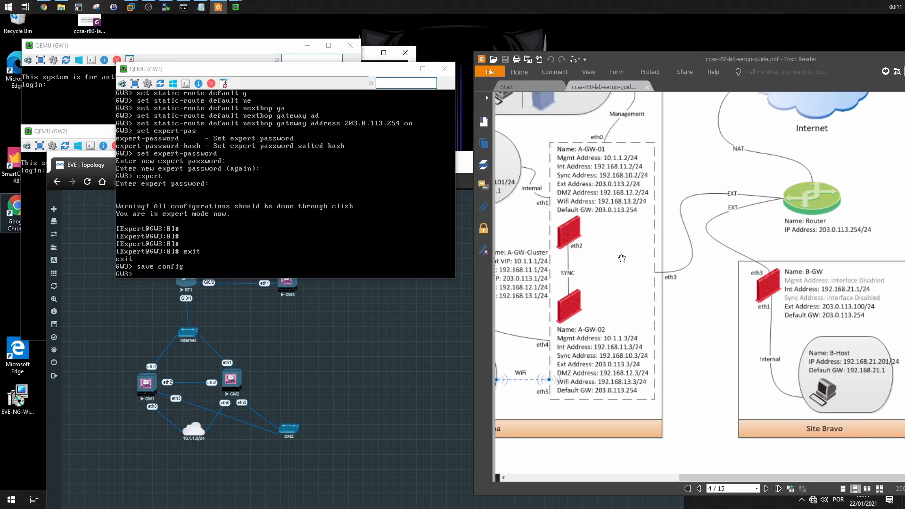
{"action": "left_click_drag", "start_coordinate": [536, 229], "coordinate": [632, 285]}
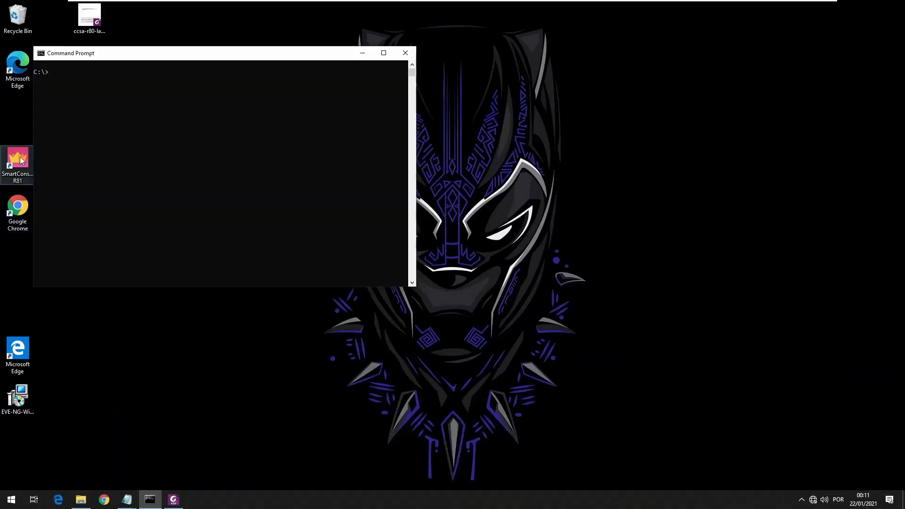
Launch SmartConsole R81 and ping the management server 10.1.1.101 from the Command Prompt.
{"action": "left_click", "coordinate": [19, 162]}
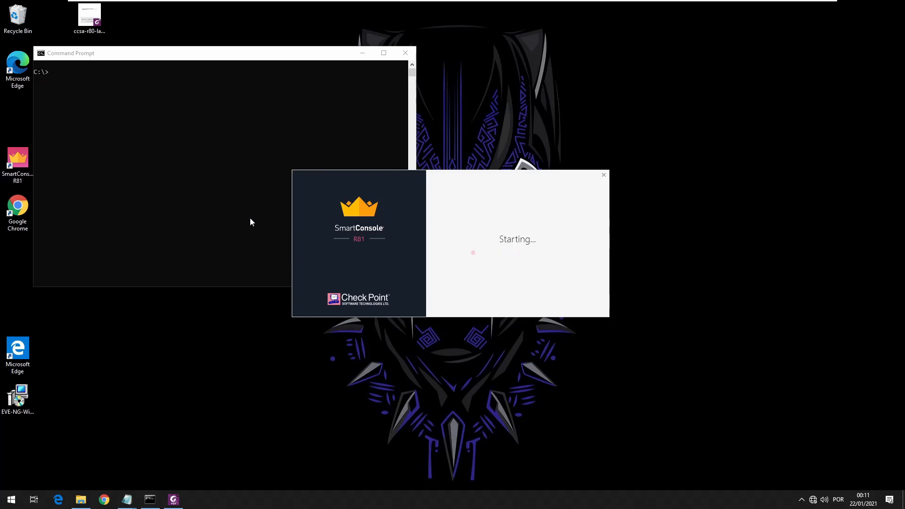
{"action": "left_click", "coordinate": [210, 162]}
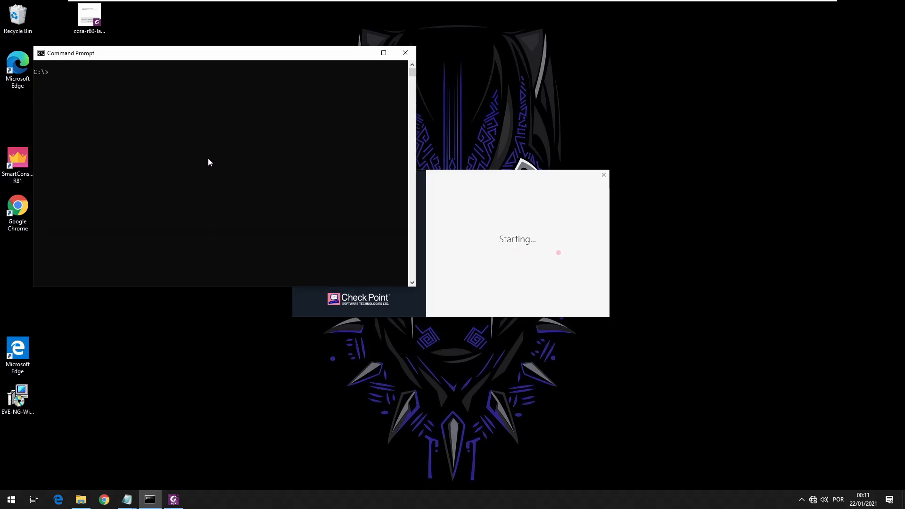
{"action": "type", "text": "ping 10.1"}
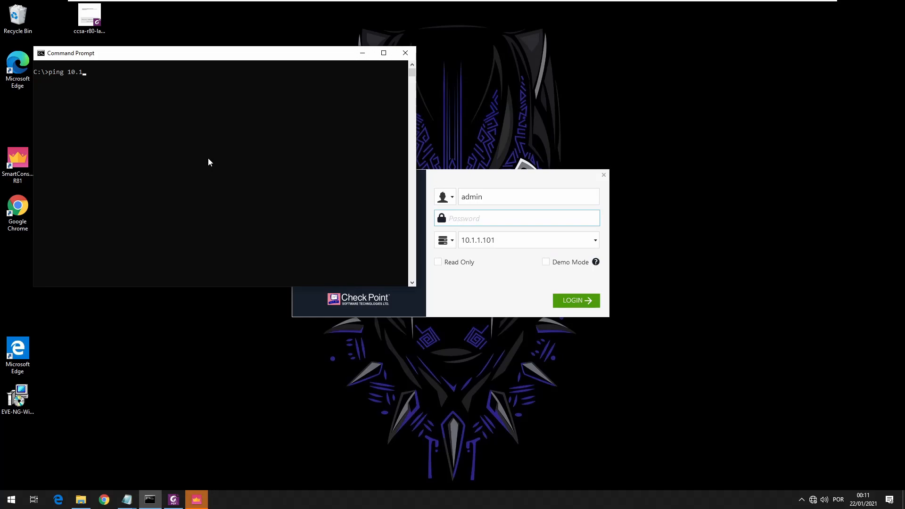
{"action": "type", "text": ".1.101"}
{"action": "key", "text": "Return"}
{"action": "key", "text": "ctrl+c"}
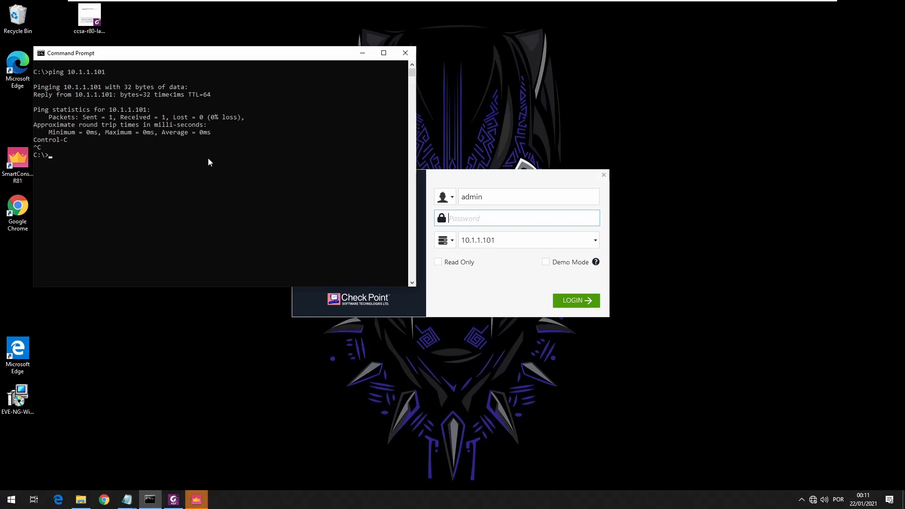
Log in to SmartConsole as admin on server 10.1.1.101 with the account password.
{"action": "left_click", "coordinate": [480, 271]}
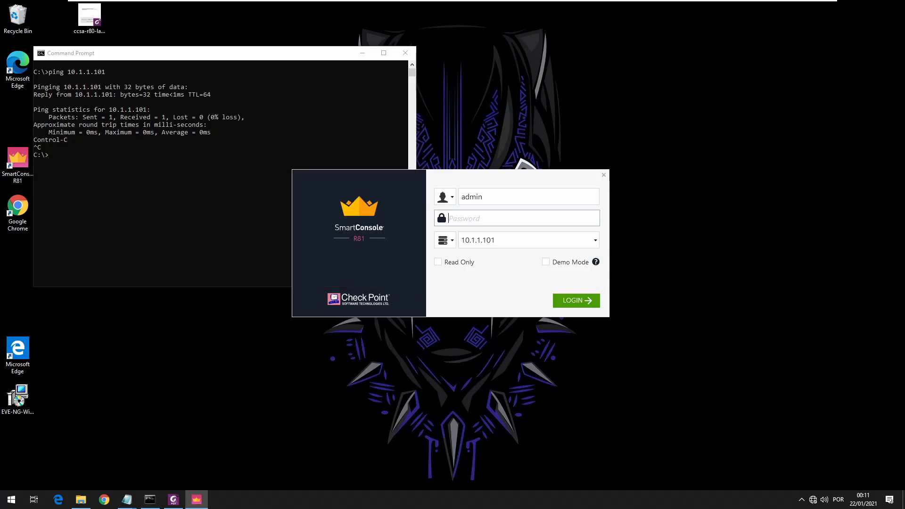
{"action": "type", "text": "vpn•••••"}
{"action": "key", "text": "Return"}
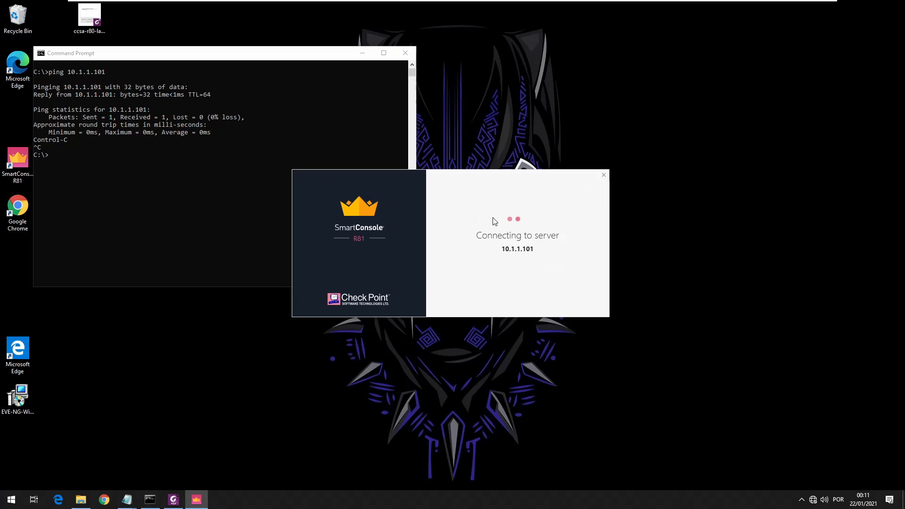
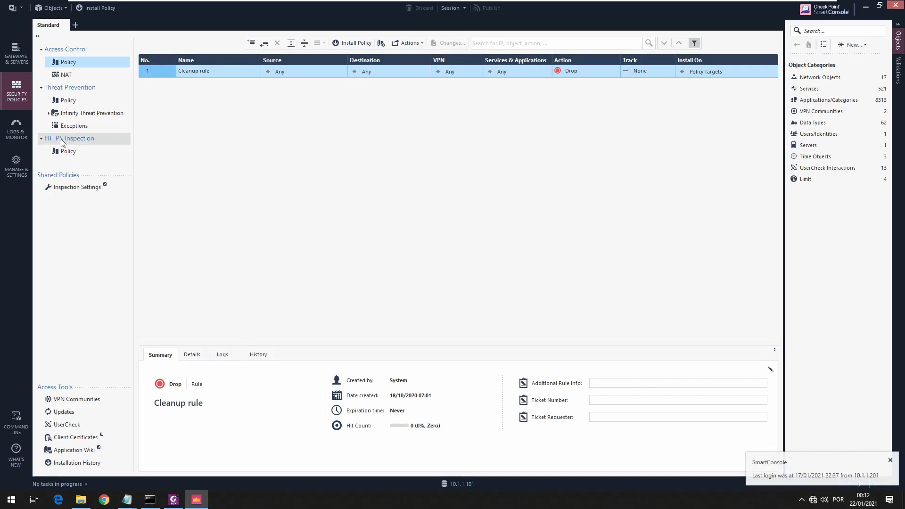
Create a new gateway object in Classic Mode from the gateways view, named GW1 with IPv4 address 10.1.1.2.
{"action": "left_click", "coordinate": [17, 63]}
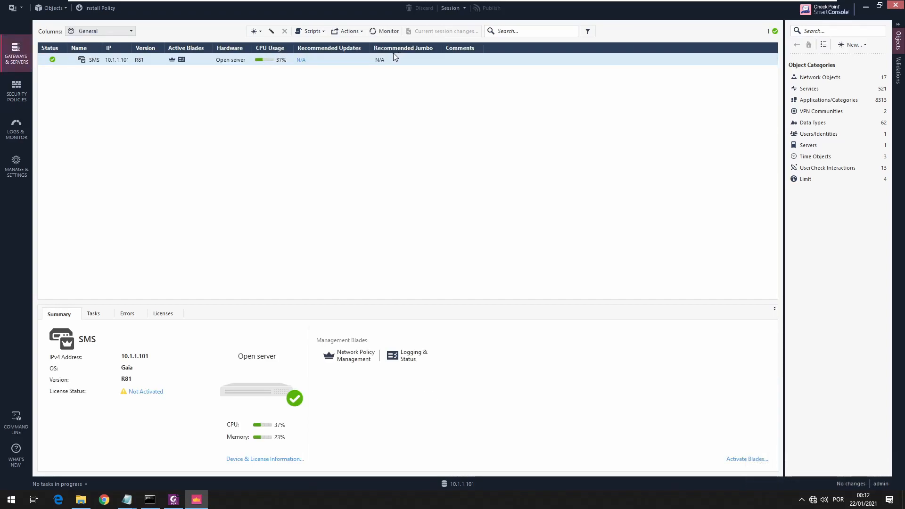
{"action": "left_click", "coordinate": [259, 34]}
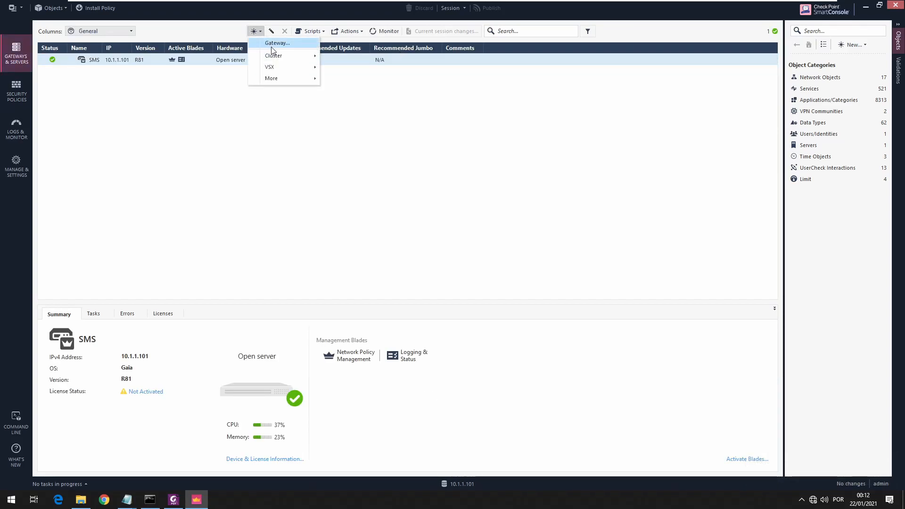
{"action": "left_click", "coordinate": [272, 48]}
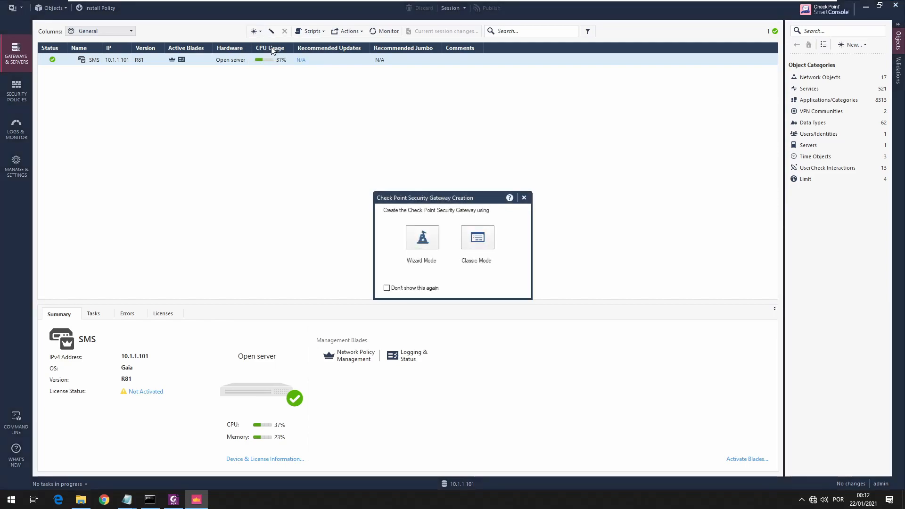
{"action": "left_click", "coordinate": [483, 250]}
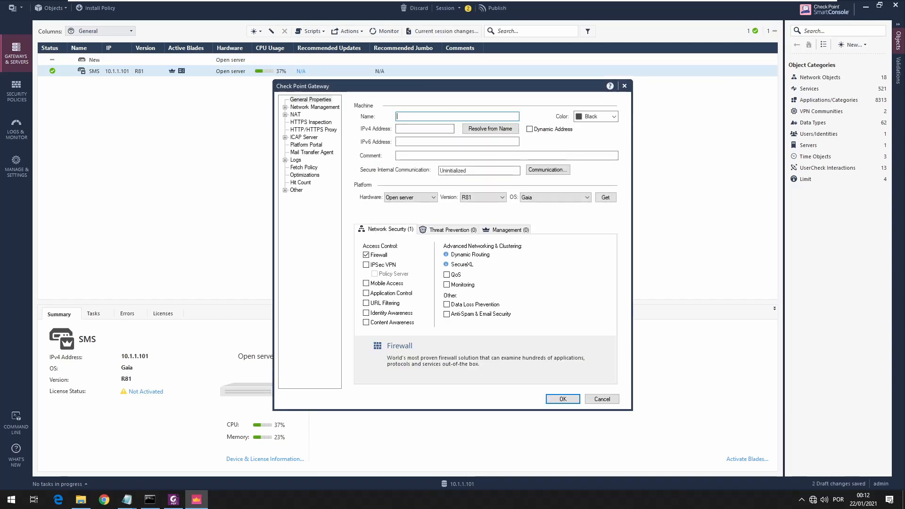
{"action": "type", "text": "GW1"}
{"action": "key", "text": "Tab"}
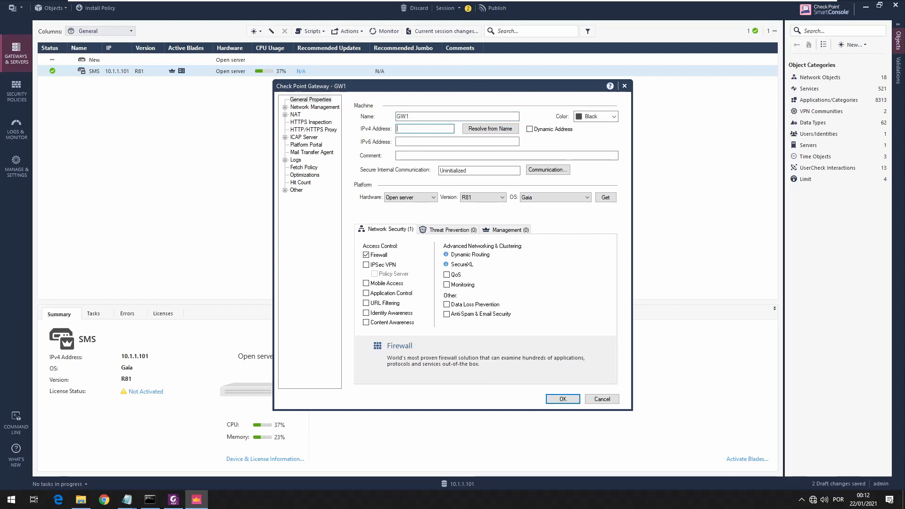
{"action": "type", "text": "10.1"}
{"action": "key", "text": "Tab"}
{"action": "key", "text": "Tab"}
{"action": "key", "text": "Tab"}
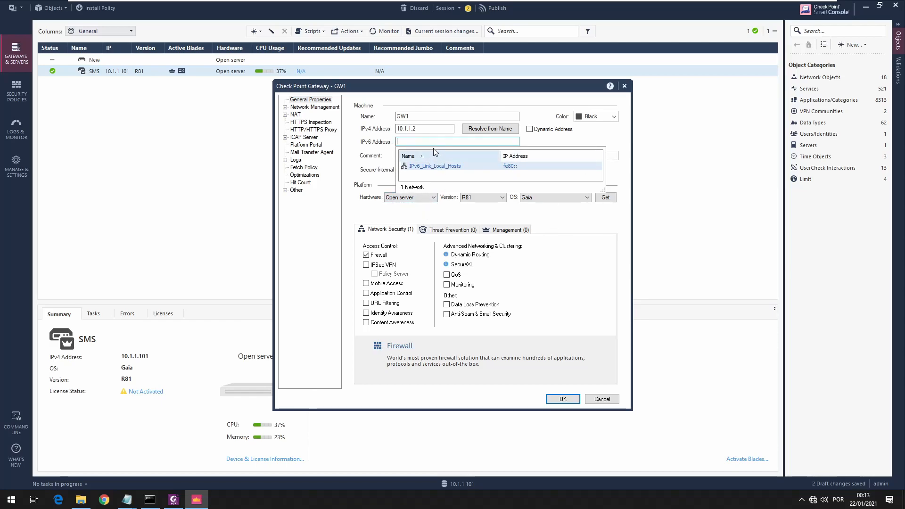
{"action": "left_click", "coordinate": [423, 129]}
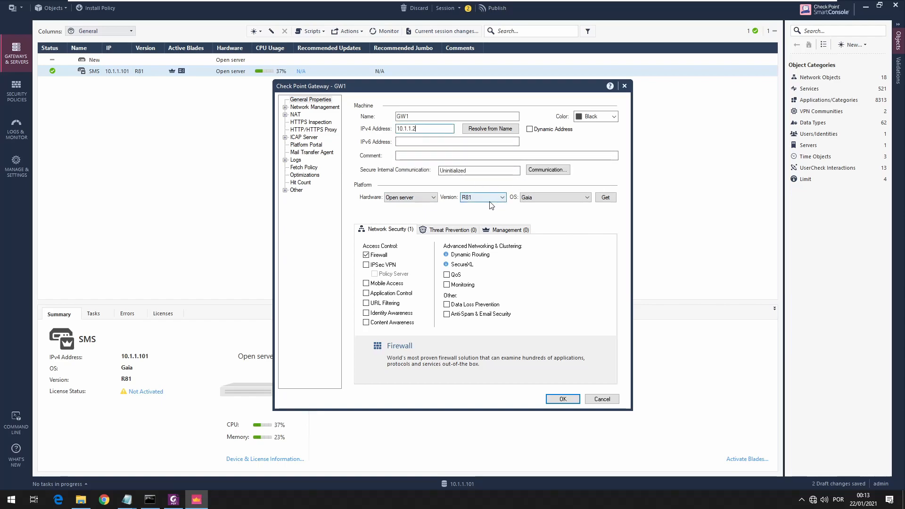
Initialize trusted communication with GW1 by entering and confirming the one-time password.
{"action": "left_click", "coordinate": [541, 172]}
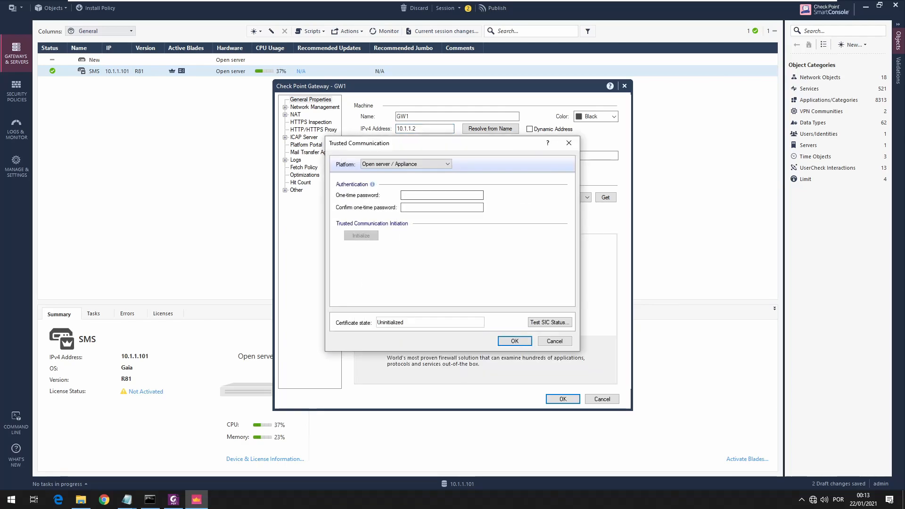
{"action": "left_click", "coordinate": [403, 196]}
{"action": "type", "text": "●●●"}
{"action": "left_click", "coordinate": [403, 209]}
{"action": "type", "text": "●●"}
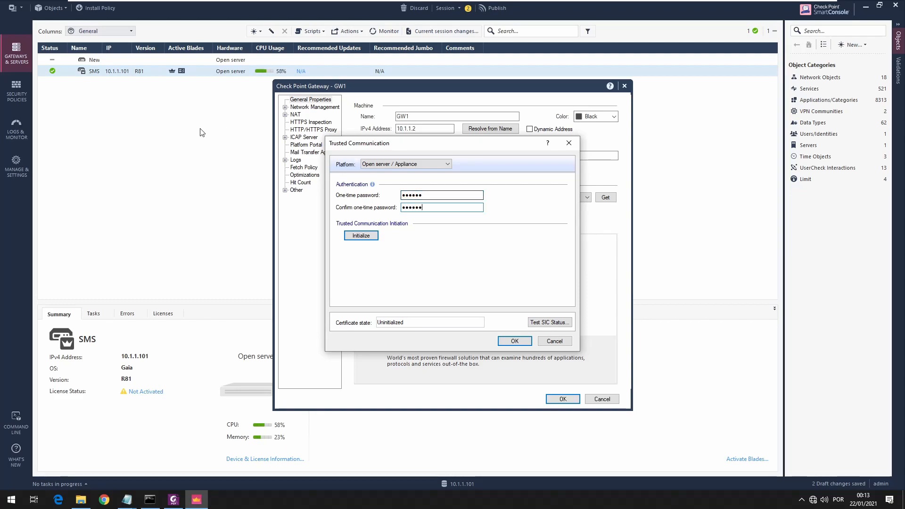
{"action": "left_click", "coordinate": [356, 237]}
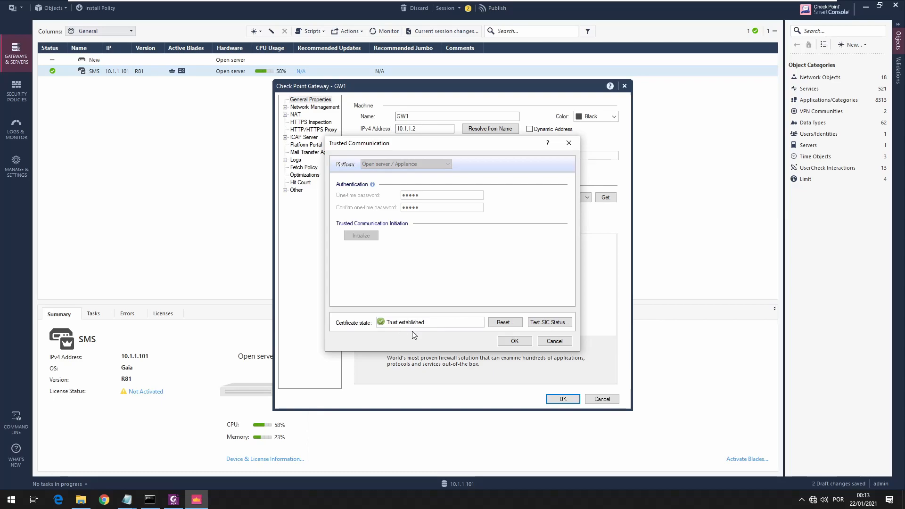
Accept GW1's trusted communication and retrieved topology, and save the gateway object.
{"action": "left_click", "coordinate": [510, 343]}
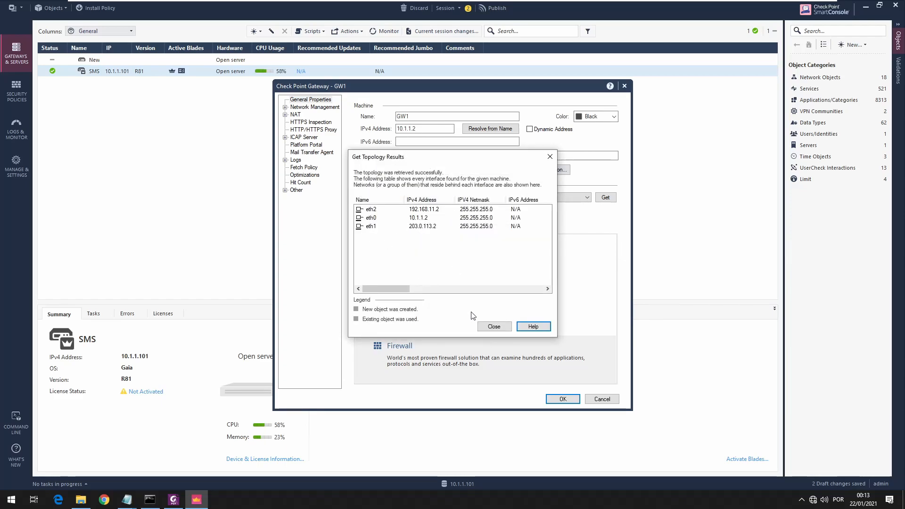
{"action": "left_click", "coordinate": [501, 326]}
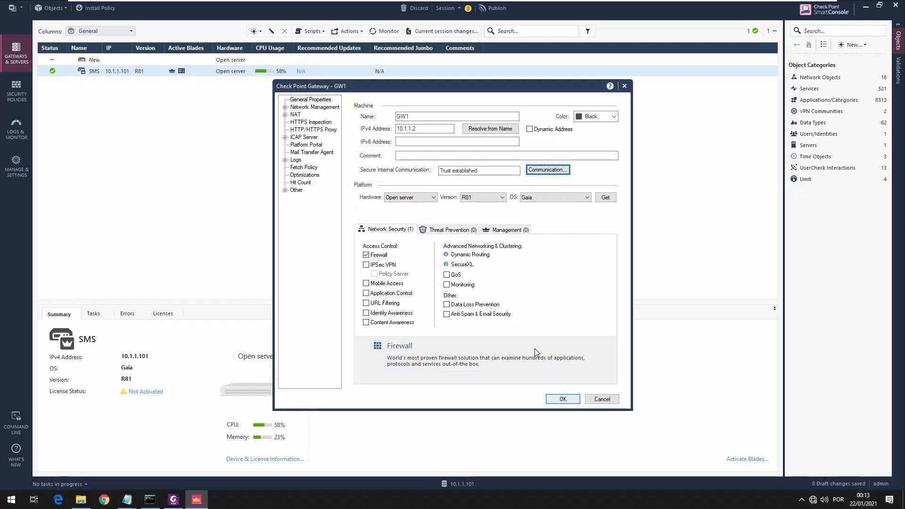
{"action": "left_click", "coordinate": [555, 401]}
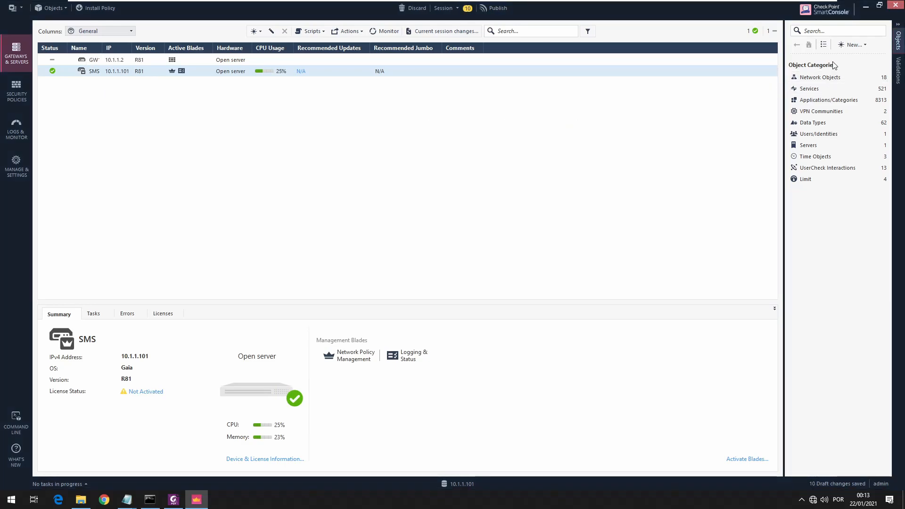
Create another gateway object in Classic Mode, named GW2 with IPv4 address 10.1.1.3.
{"action": "left_click", "coordinate": [853, 44]}
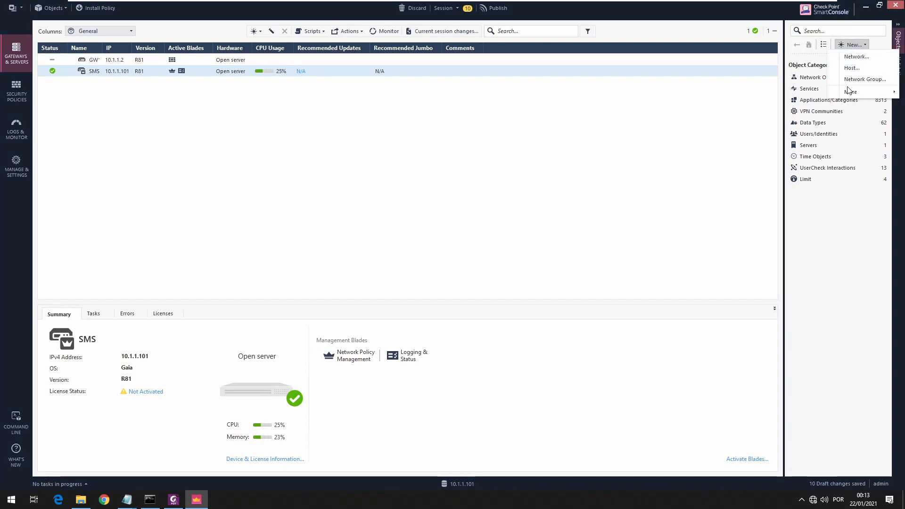
{"action": "mouse_move", "coordinate": [851, 92]}
{"action": "mouse_move", "coordinate": [779, 97]}
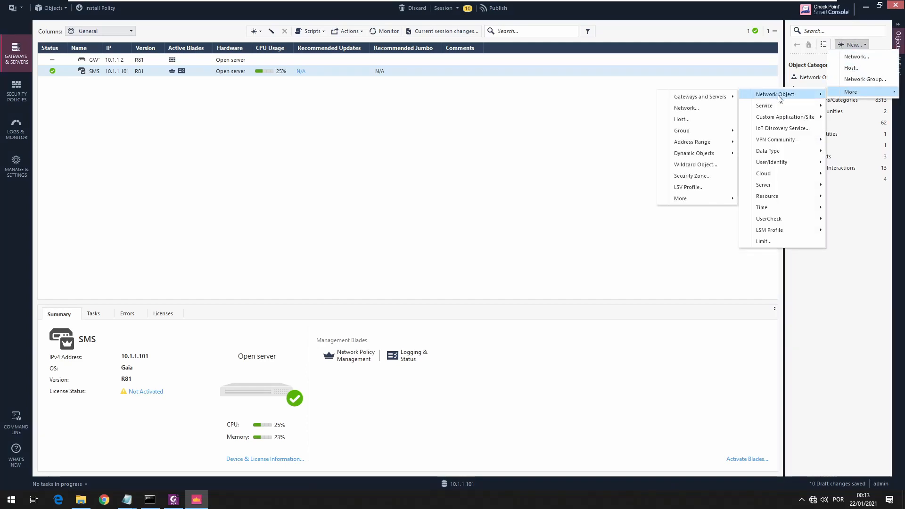
{"action": "mouse_move", "coordinate": [778, 187]}
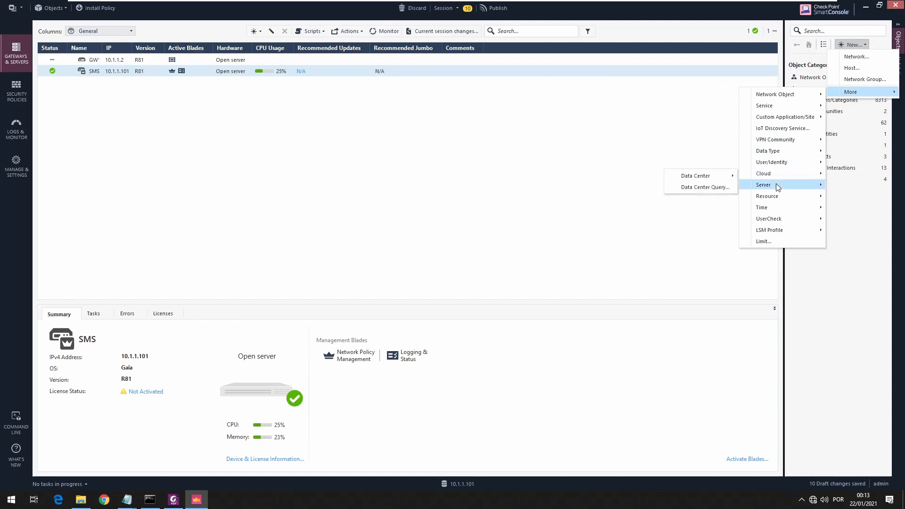
{"action": "mouse_move", "coordinate": [692, 101]}
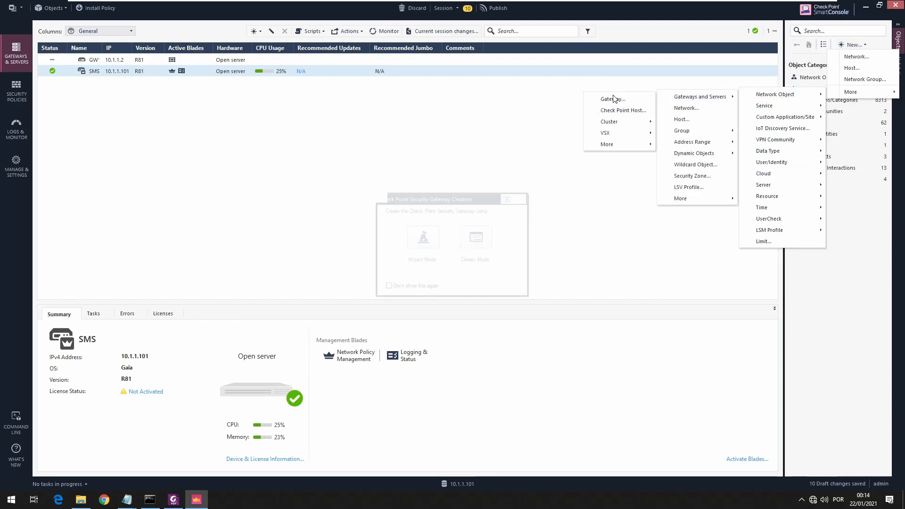
{"action": "left_click", "coordinate": [613, 99]}
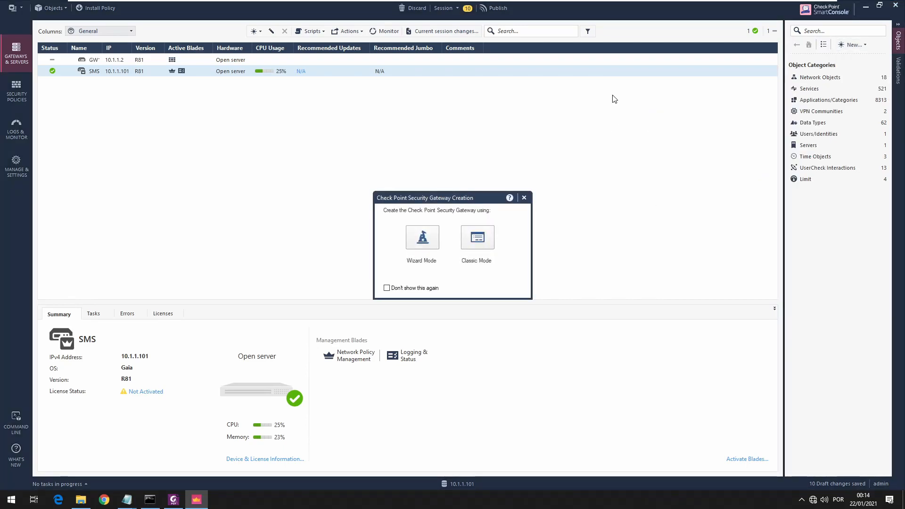
{"action": "left_click", "coordinate": [478, 237]}
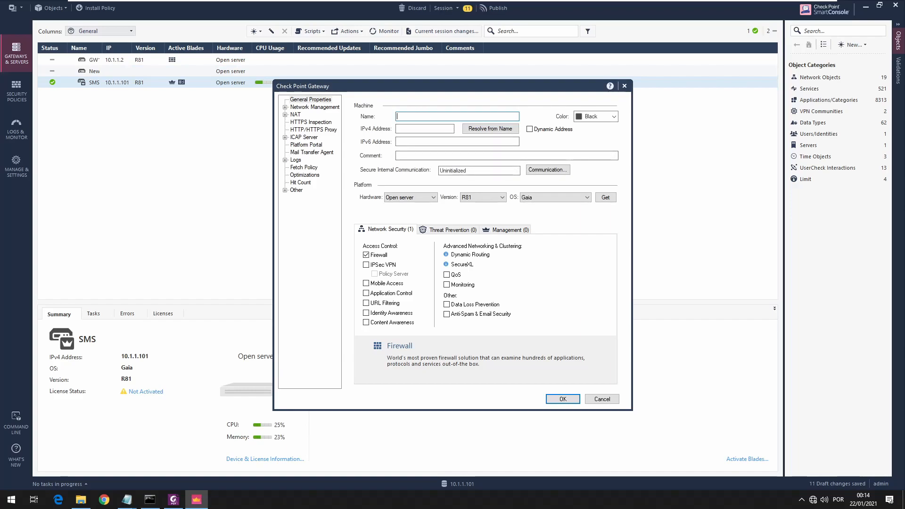
{"action": "type", "text": "GW2"}
{"action": "left_click", "coordinate": [405, 129]}
{"action": "type", "text": "10.1.1.3"}
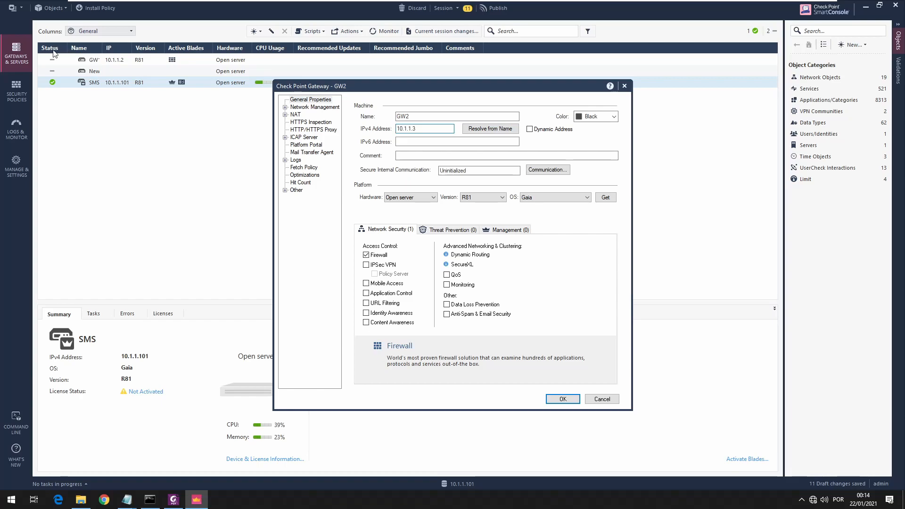
Initialize trusted communication with GW2 by entering and confirming the one-time password.
{"action": "left_click", "coordinate": [542, 171]}
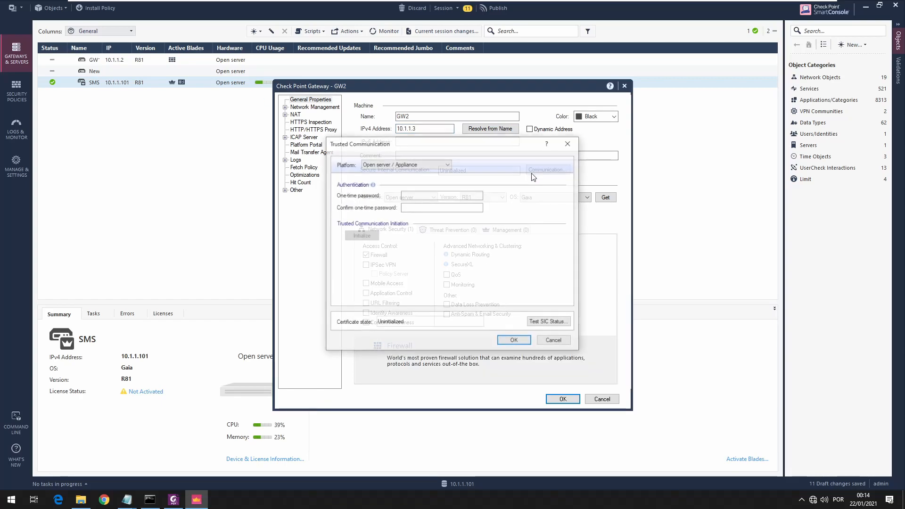
{"action": "left_click", "coordinate": [404, 195]}
{"action": "type", "text": "123"}
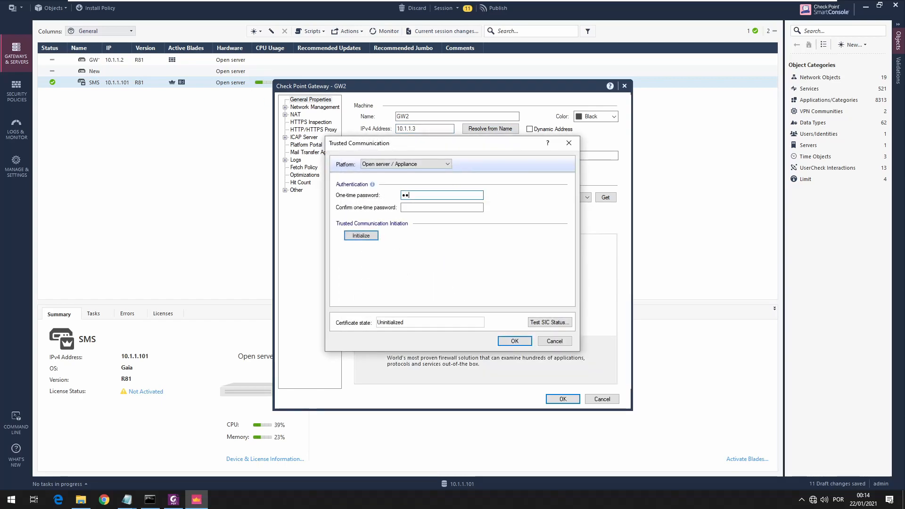
{"action": "type", "text": "456"}
{"action": "key", "text": "Tab"}
{"action": "type", "text": "1"}
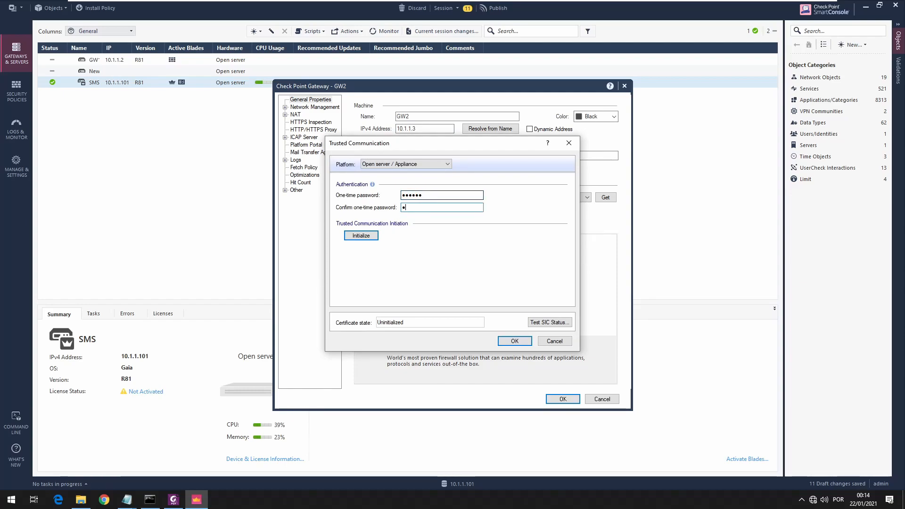
{"action": "type", "text": "23456"}
{"action": "left_click", "coordinate": [369, 235]}
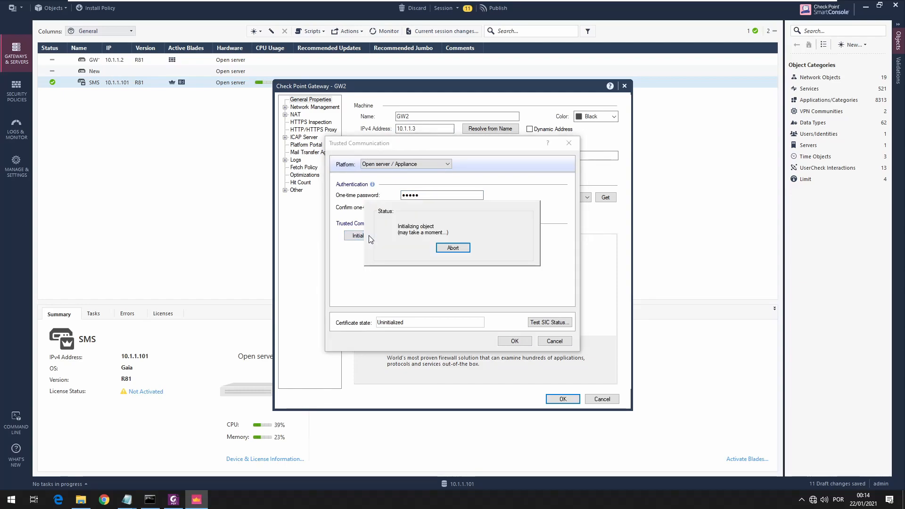
Accept GW2's trusted communication and retrieved topology, and save the gateway object.
{"action": "left_click", "coordinate": [507, 345]}
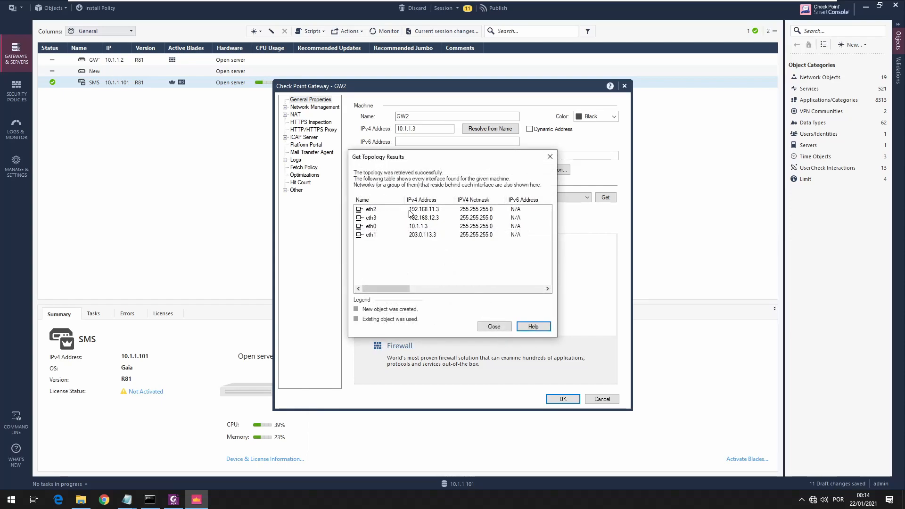
{"action": "left_click", "coordinate": [495, 327]}
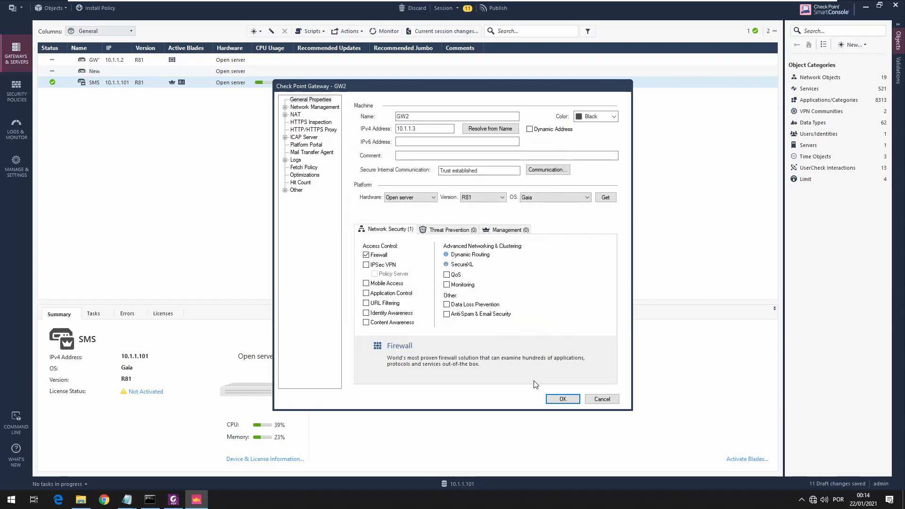
{"action": "left_click", "coordinate": [556, 401]}
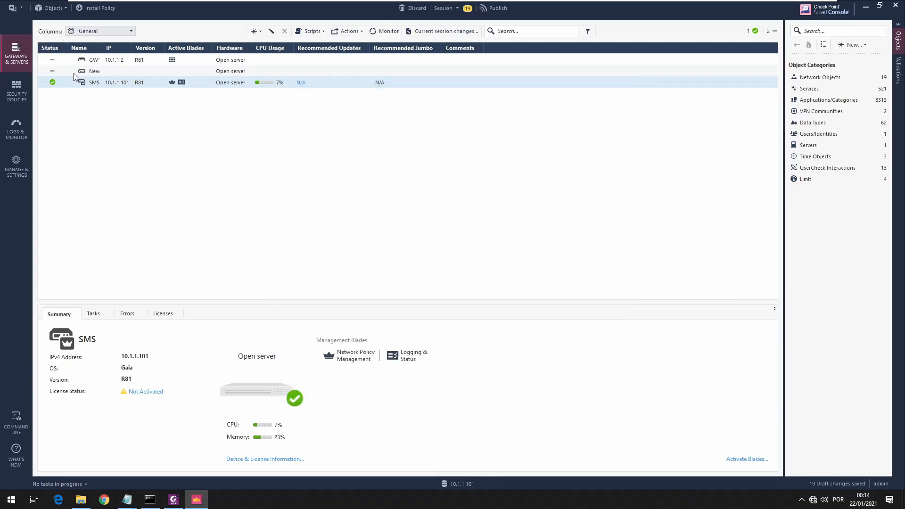
Widen the Name column in the gateways list and open the Network Management interface list of GW1.
{"action": "left_click_drag", "start_coordinate": [103, 49], "coordinate": [122, 49]}
{"action": "left_click", "coordinate": [95, 59]}
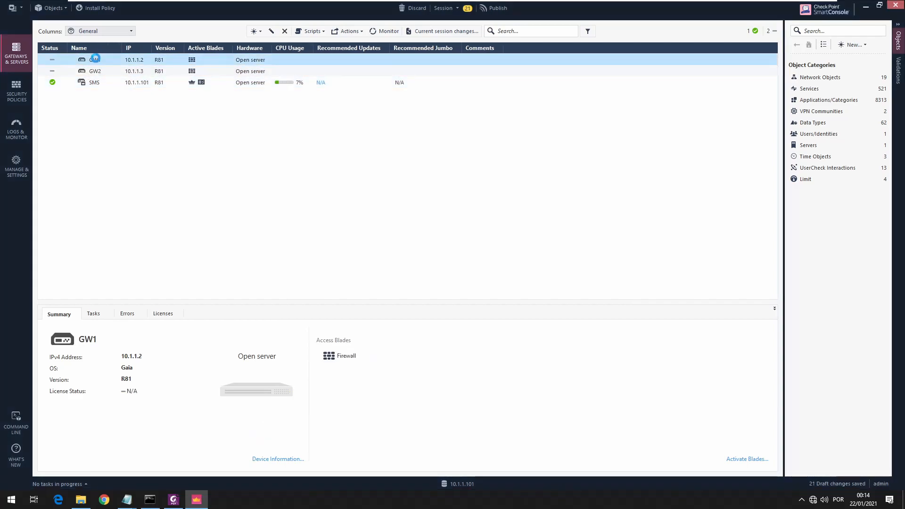
{"action": "double_click", "coordinate": [95, 59]}
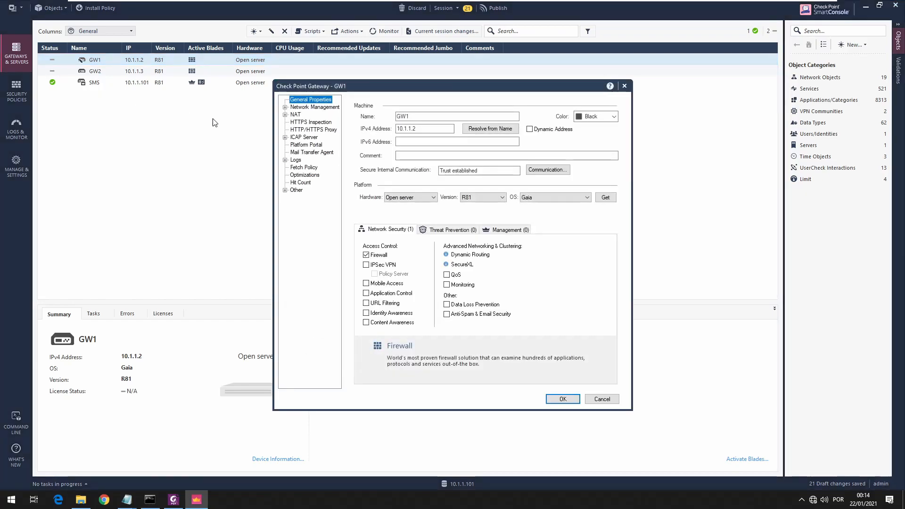
{"action": "left_click", "coordinate": [294, 107]}
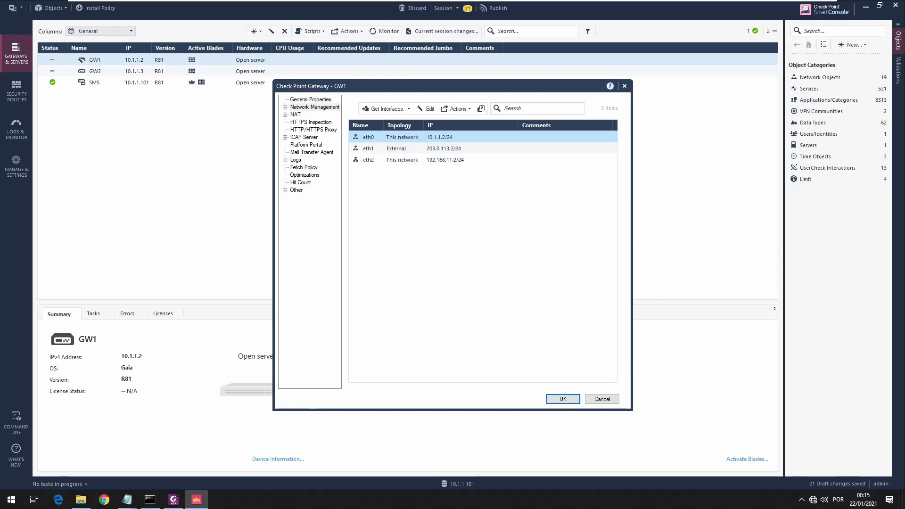
Switch to the GW1 console in QEMU and log in as admin with the account password.
{"action": "key", "text": "alt+Tab"}
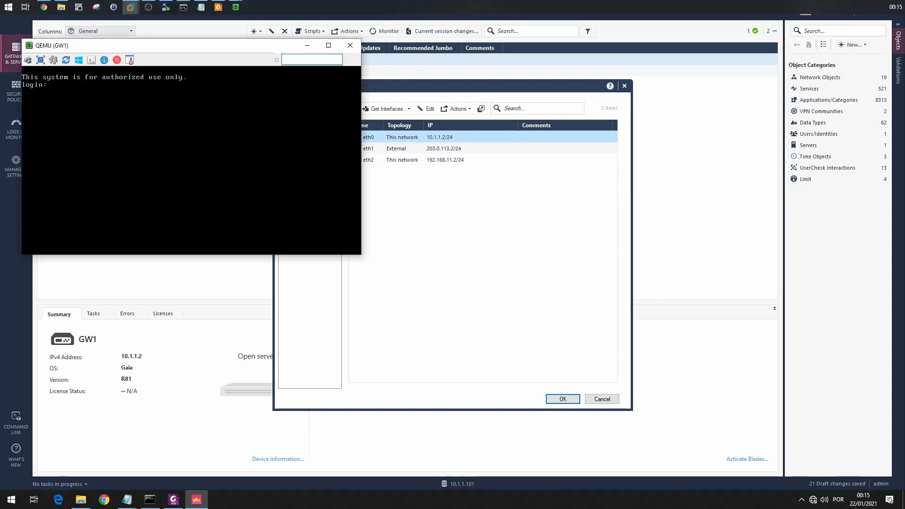
{"action": "type", "text": "admin"}
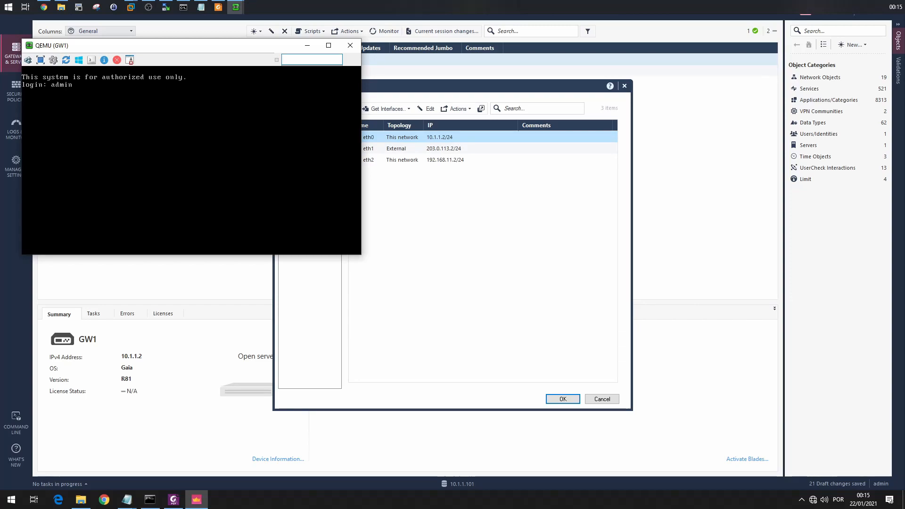
{"action": "key", "text": "Return"}
{"action": "key", "text": "Return"}
Show the details of interfaces eth2 and eth3 on GW1 with the show interface command.
{"action": "type", "text": "show"}
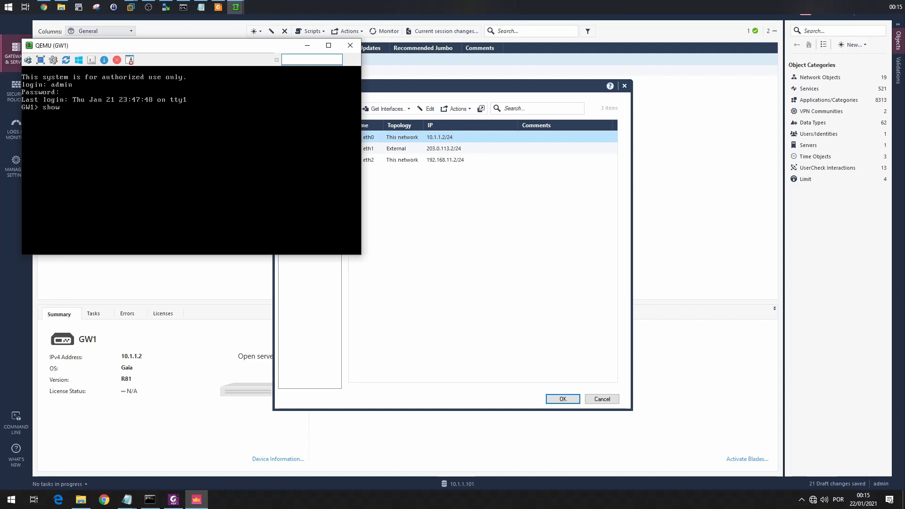
{"action": "type", "text": " interface eth2"}
{"action": "key", "text": "Return"}
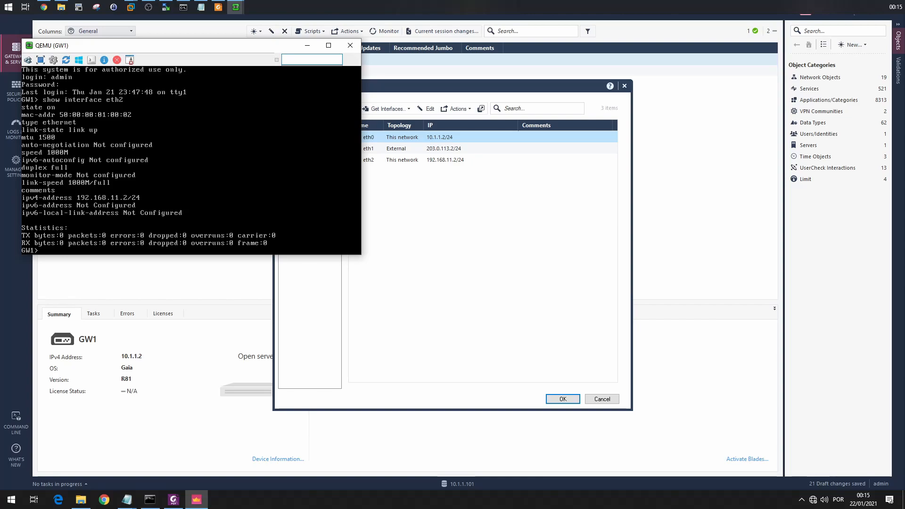
{"action": "key", "text": "Up"}
{"action": "key", "text": "BackSpace"}
{"action": "type", "text": "3"}
{"action": "key", "text": "Return"}
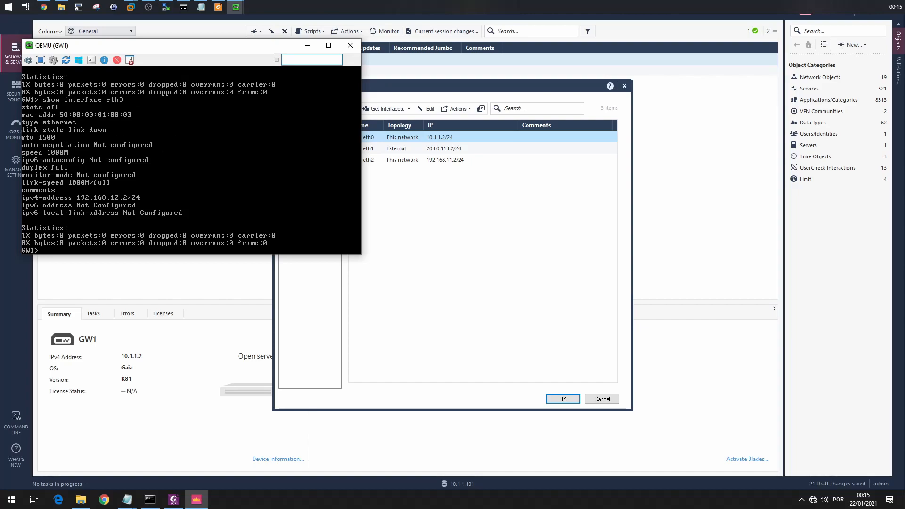
Enable interface eth3 on GW1 with the command set interface eth3 state on.
{"action": "type", "text": "set interface state on"}
{"action": "key", "text": "Return"}
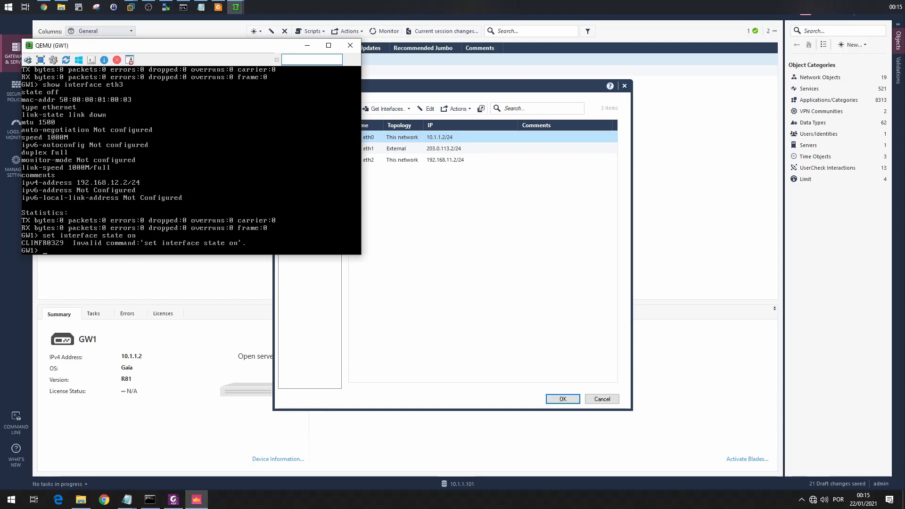
{"action": "key", "text": "Up"}
{"action": "key", "text": "BackSpace"}
{"action": "key", "text": "BackSpace"}
{"action": "key", "text": "BackSpace"}
{"action": "key", "text": "BackSpace"}
{"action": "type", "text": "eth2"}
{"action": "key", "text": "BackSpace"}
{"action": "type", "text": "3 state on"}
{"action": "key", "text": "Return"}
Check the state of eth3 on GW1 with the show interface eth3 command.
{"action": "type", "text": "s"}
{"action": "key", "text": "Up"}
{"action": "key", "text": "Up"}
{"action": "key", "text": "Up"}
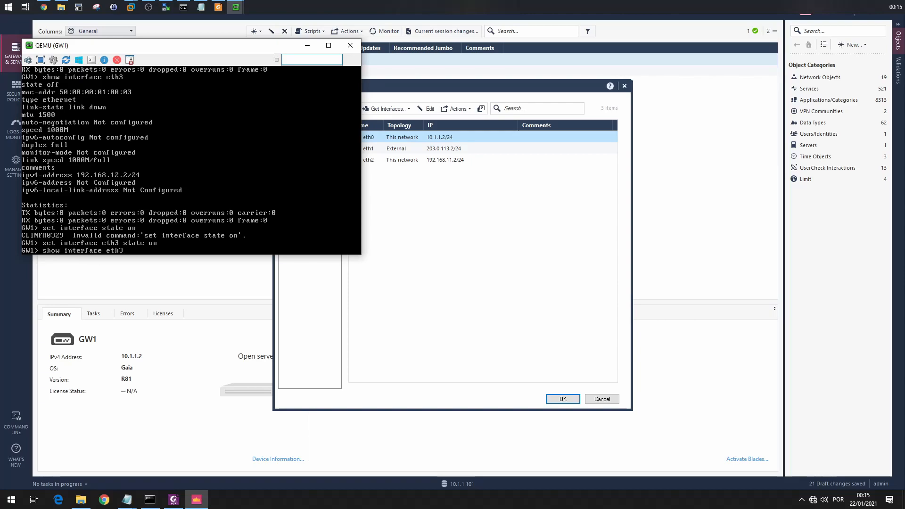
{"action": "key", "text": "Return"}
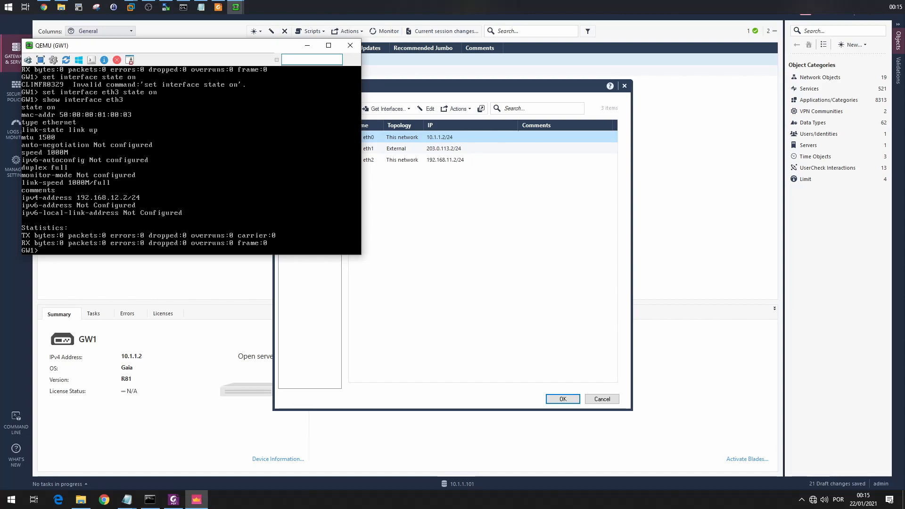
Save the GW1 configuration with the save config command.
{"action": "type", "text": "save configt"}
{"action": "key", "text": "Return"}
{"action": "key", "text": "Up"}
{"action": "key", "text": "BackSpace"}
{"action": "key", "text": "Return"}
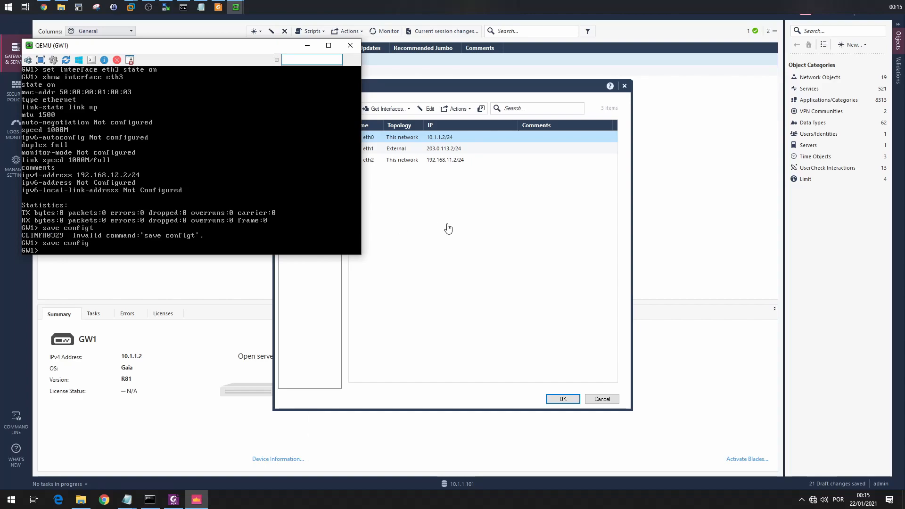
Return to SmartConsole, get GW1's interfaces with topology, agree to overwrite the existing topology settings, and accept the retrieved results.
{"action": "left_click", "coordinate": [308, 45]}
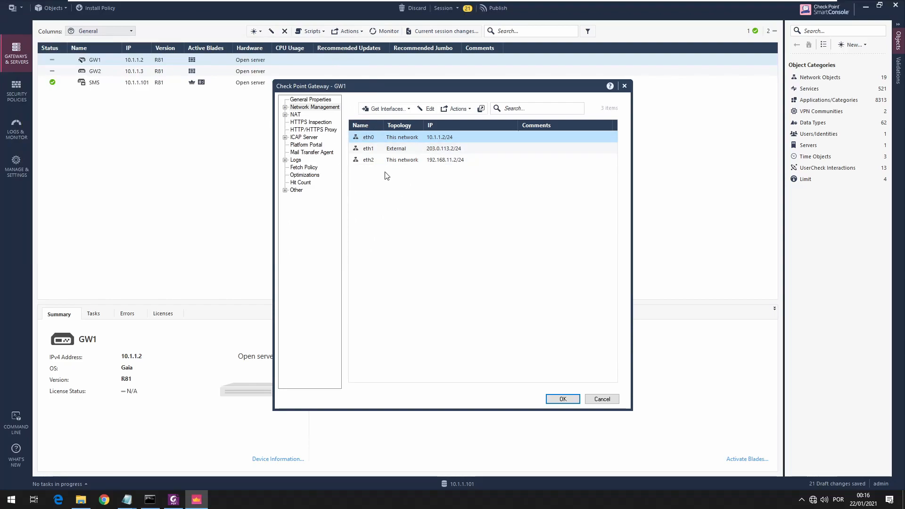
{"action": "left_click", "coordinate": [404, 109]}
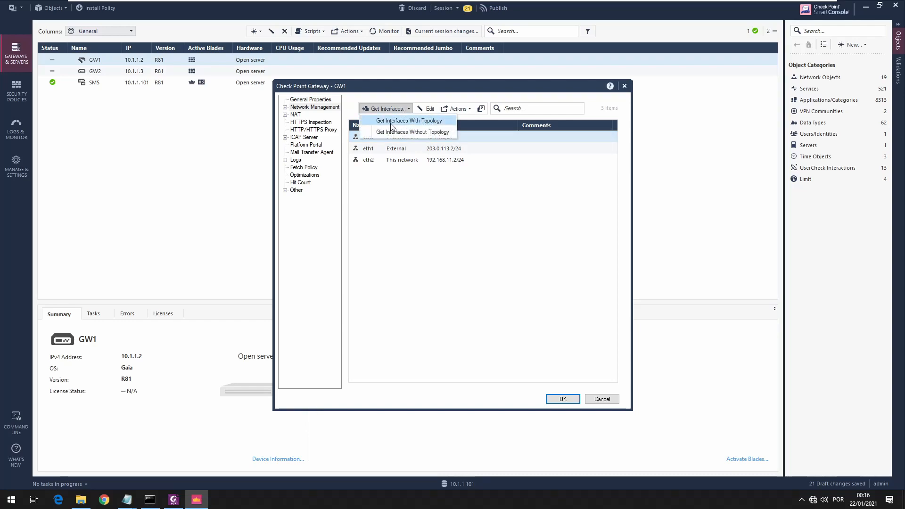
{"action": "left_click", "coordinate": [390, 122]}
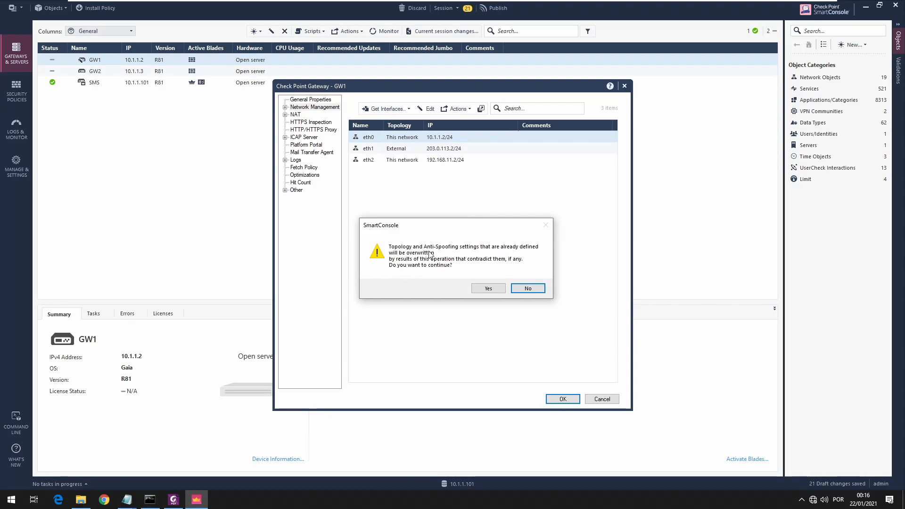
{"action": "left_click", "coordinate": [487, 288]}
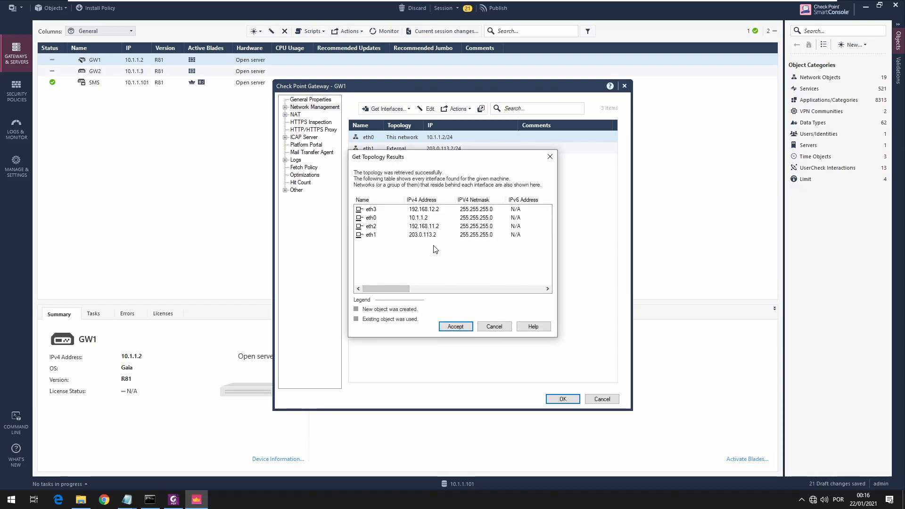
{"action": "left_click", "coordinate": [455, 326]}
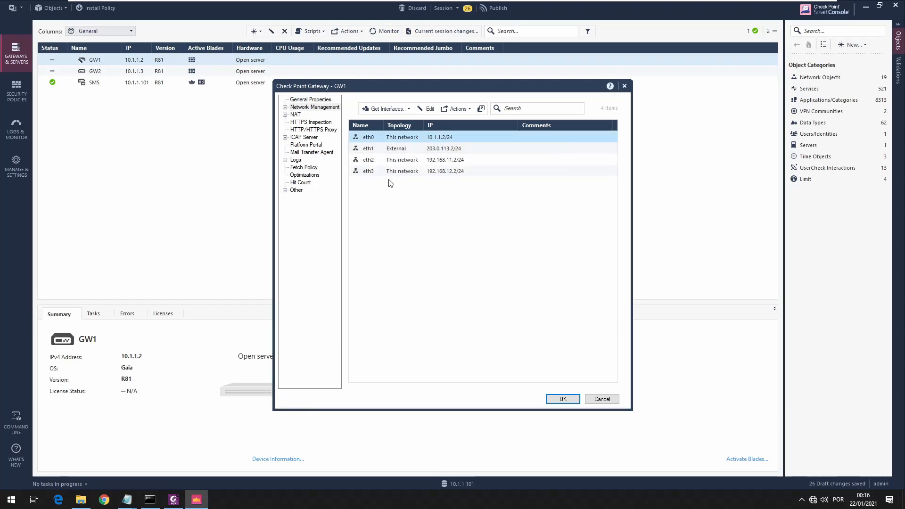
Review the topology of GW1's eth1, eth2 and eth3 interfaces and save the gateway object.
{"action": "left_click", "coordinate": [409, 149]}
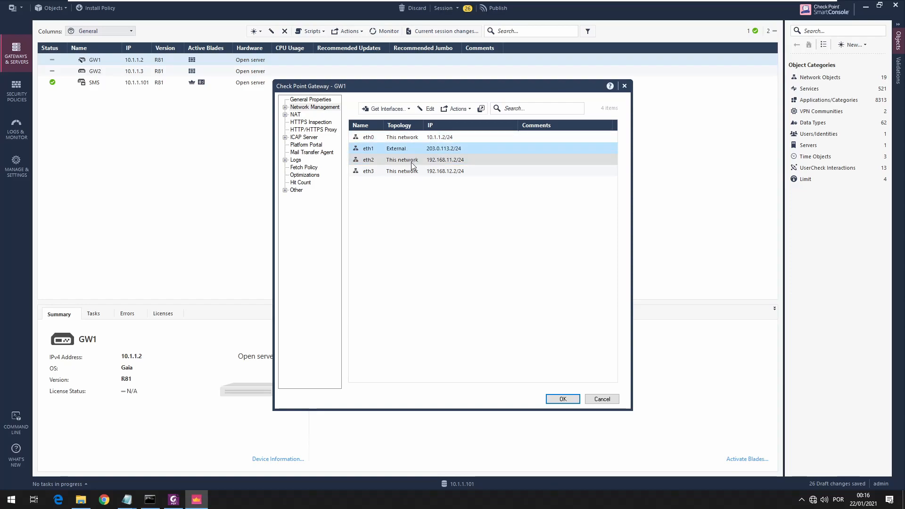
{"action": "left_click", "coordinate": [412, 161]}
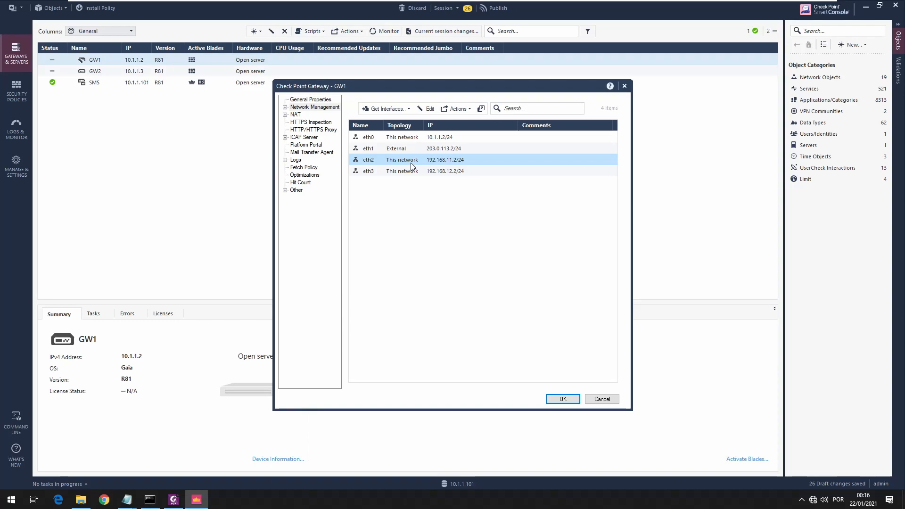
{"action": "left_click", "coordinate": [412, 174]}
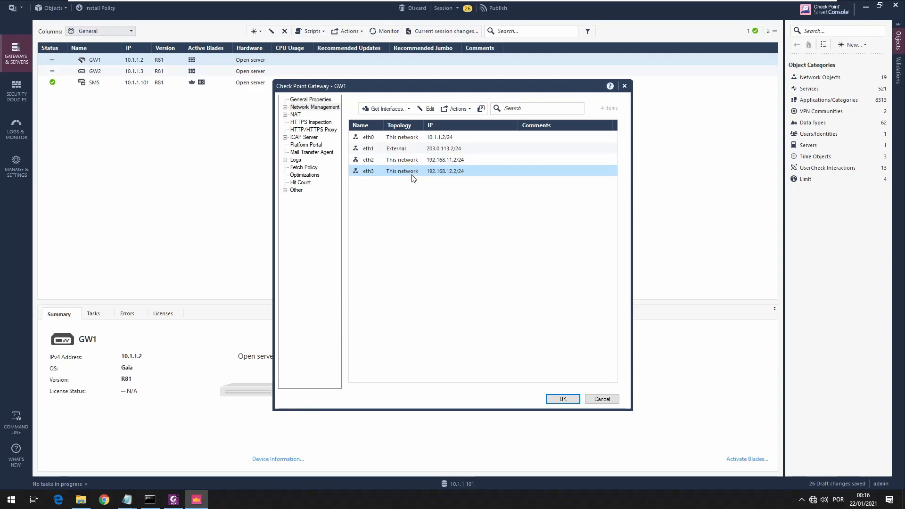
{"action": "left_click", "coordinate": [567, 399]}
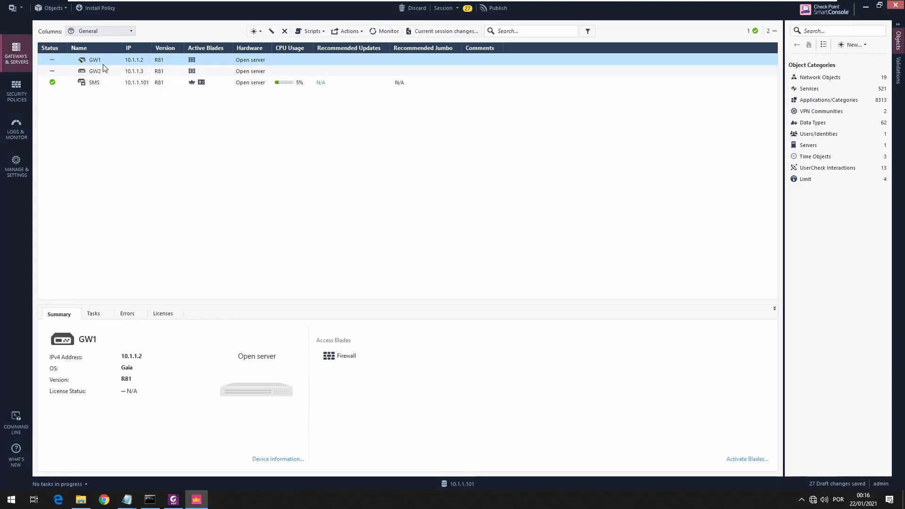
Look through the summaries of SMS, GW2 and GW1 in the gateways list, including the license status.
{"action": "left_click", "coordinate": [137, 87]}
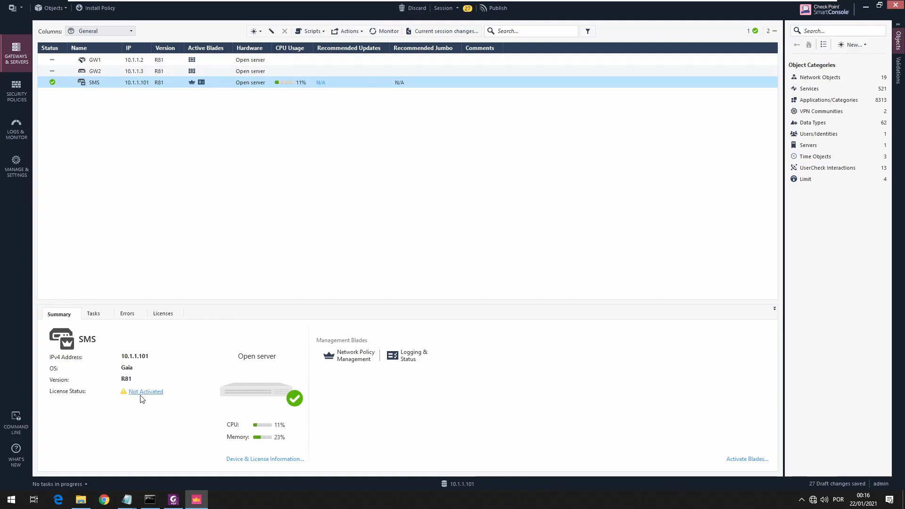
{"action": "left_click", "coordinate": [87, 73]}
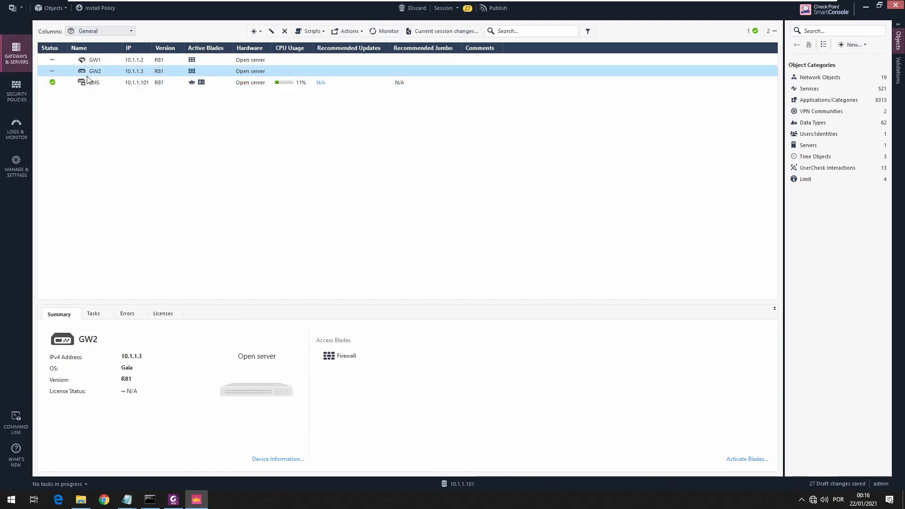
{"action": "key", "text": "Up"}
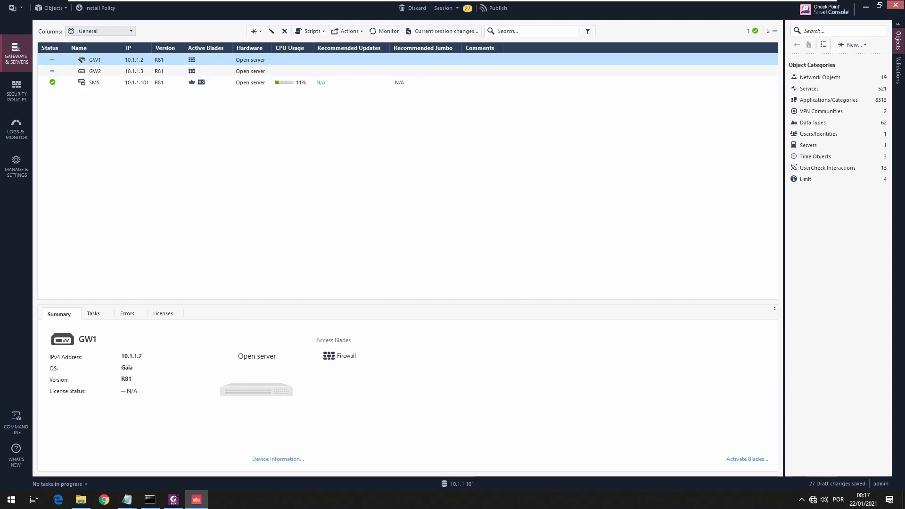
Switch to the CCSA lab guide in Foxit Reader and examine the topology diagram around the A-GW cluster, router and Site Bravo.
{"action": "key", "text": "alt+Tab"}
{"action": "left_click_drag", "start_coordinate": [726, 348], "coordinate": [633, 289]}
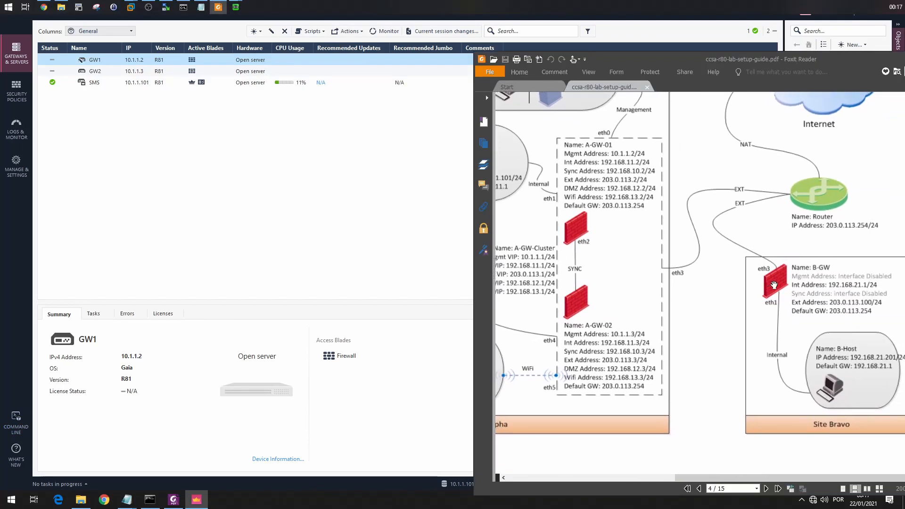
{"action": "left_click_drag", "start_coordinate": [604, 159], "coordinate": [649, 223]}
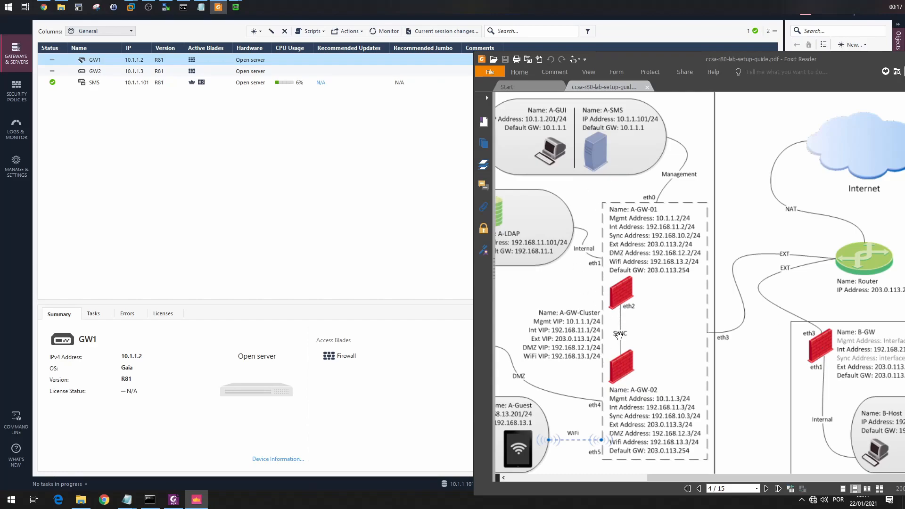
{"action": "left_click_drag", "start_coordinate": [638, 166], "coordinate": [639, 183]}
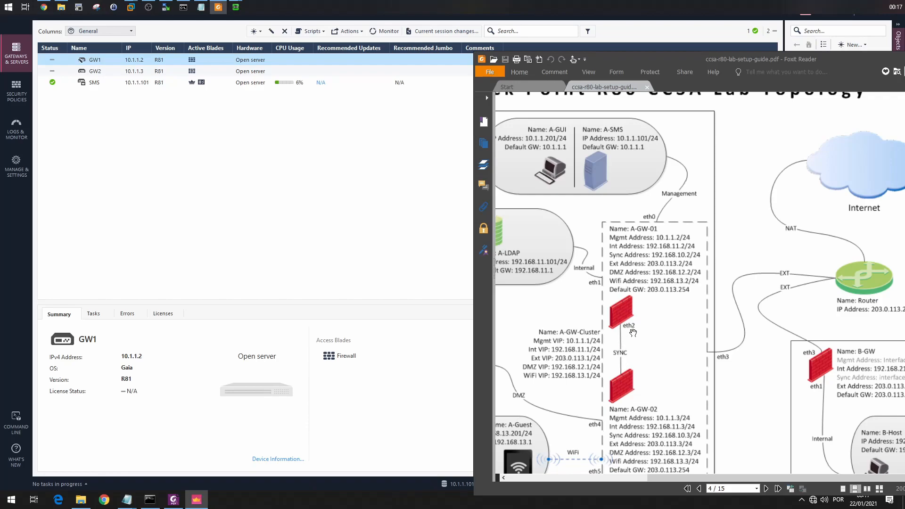
{"action": "left_click_drag", "start_coordinate": [652, 310], "coordinate": [601, 250]}
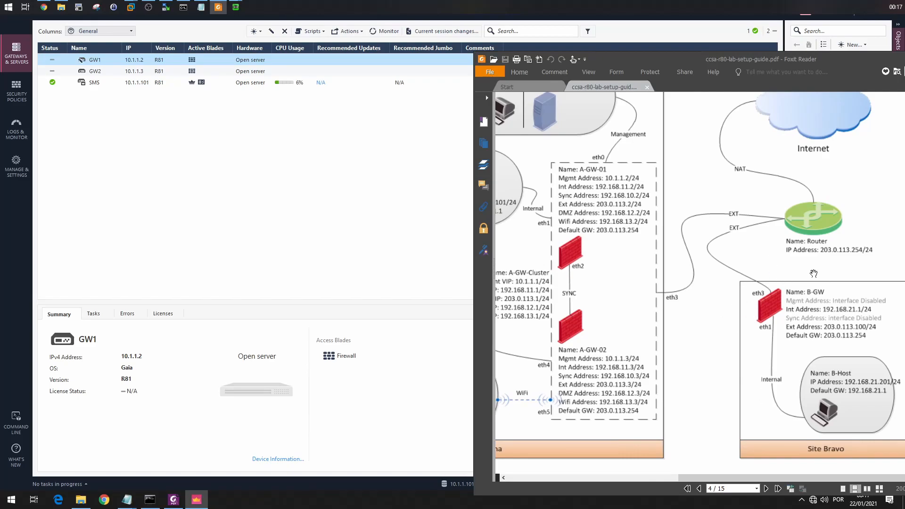
{"action": "left_click_drag", "start_coordinate": [694, 277], "coordinate": [754, 310]}
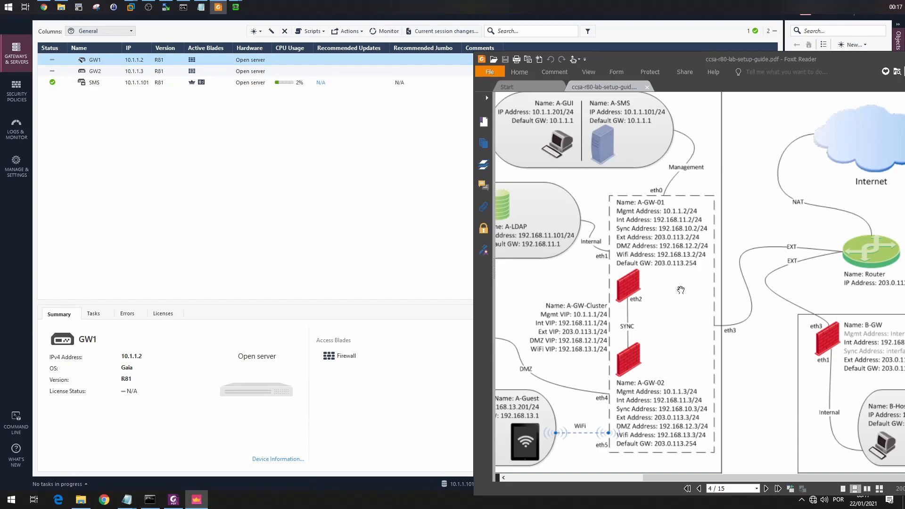
Return to SmartConsole and publish the draft changes with the session name AddingGa.
{"action": "left_click", "coordinate": [234, 135]}
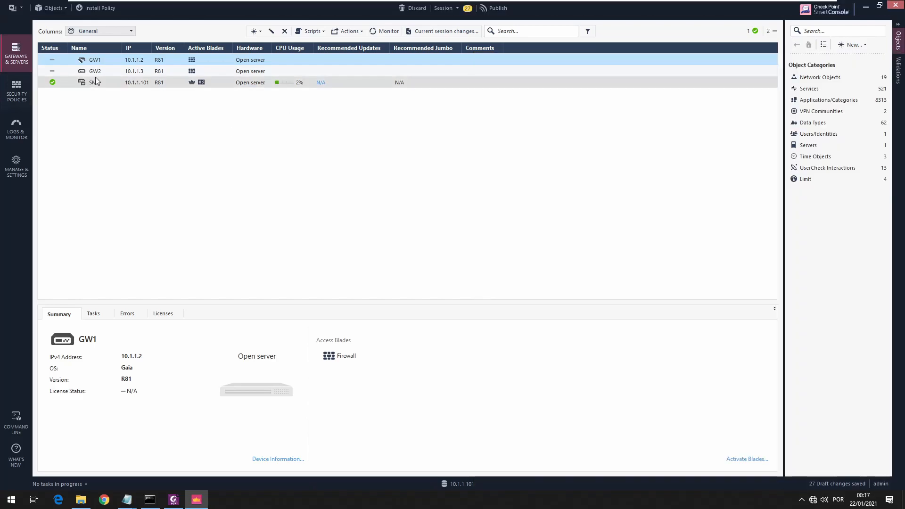
{"action": "left_click", "coordinate": [494, 10]}
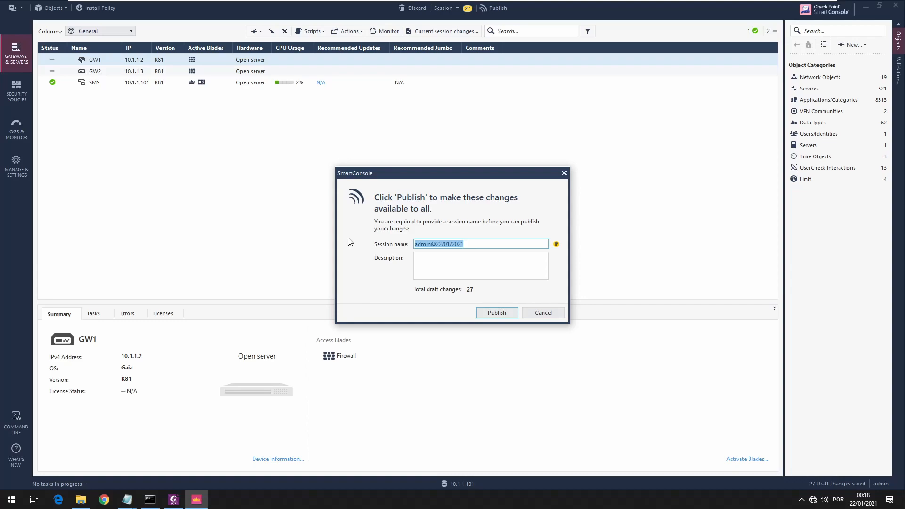
{"action": "type", "text": "cONFI"}
{"action": "key", "text": "BackSpace"}
{"action": "key", "text": "BackSpace"}
{"action": "key", "text": "BackSpace"}
{"action": "key", "text": "BackSpace"}
{"action": "key", "text": "BackSpace"}
{"action": "type", "text": "AddingGa"}
{"action": "left_click", "coordinate": [506, 315]}
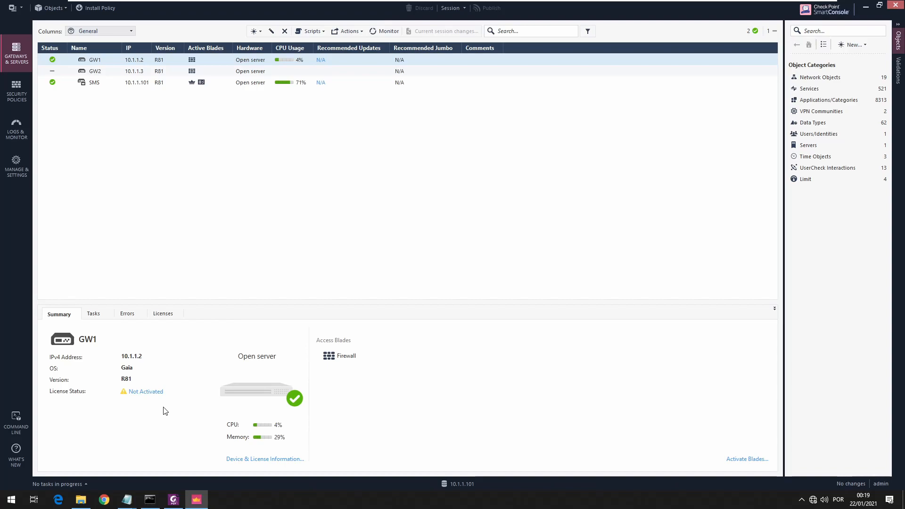
Review GW1's general properties and close the gateway object without changing it.
{"action": "double_click", "coordinate": [145, 61]}
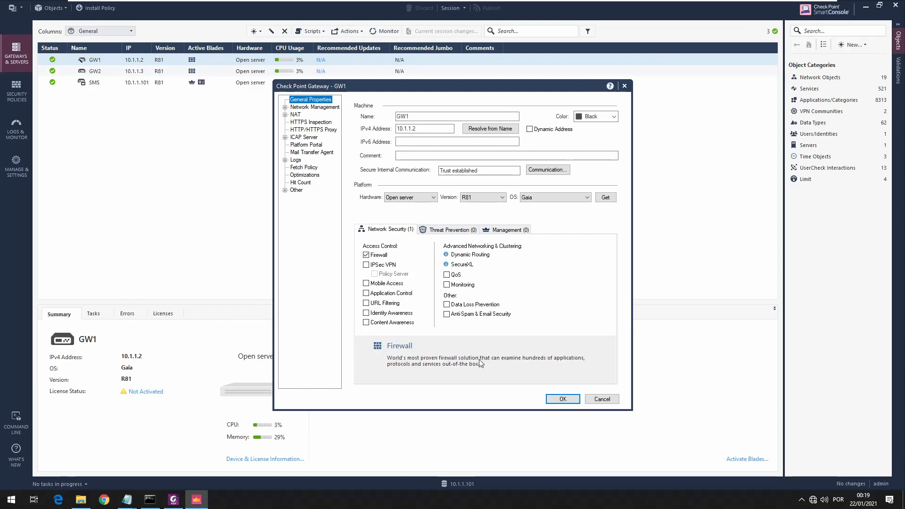
{"action": "left_click", "coordinate": [594, 400]}
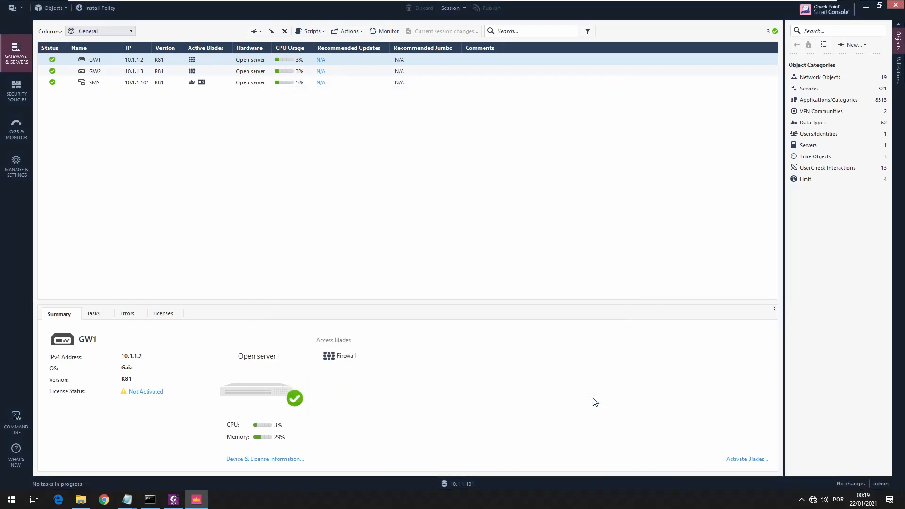